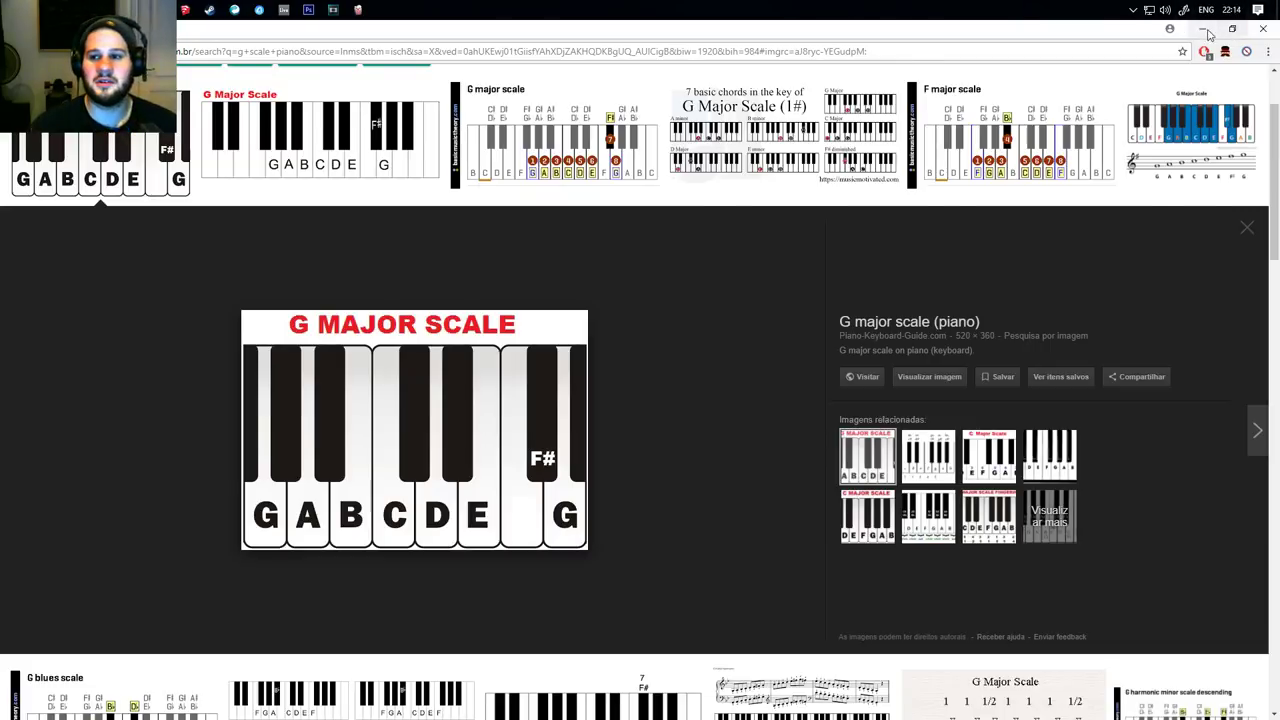
Step: Switch from the browser to FL Studio and add two more FL Keys instrument channels
click(1201, 29)
click(1122, 45)
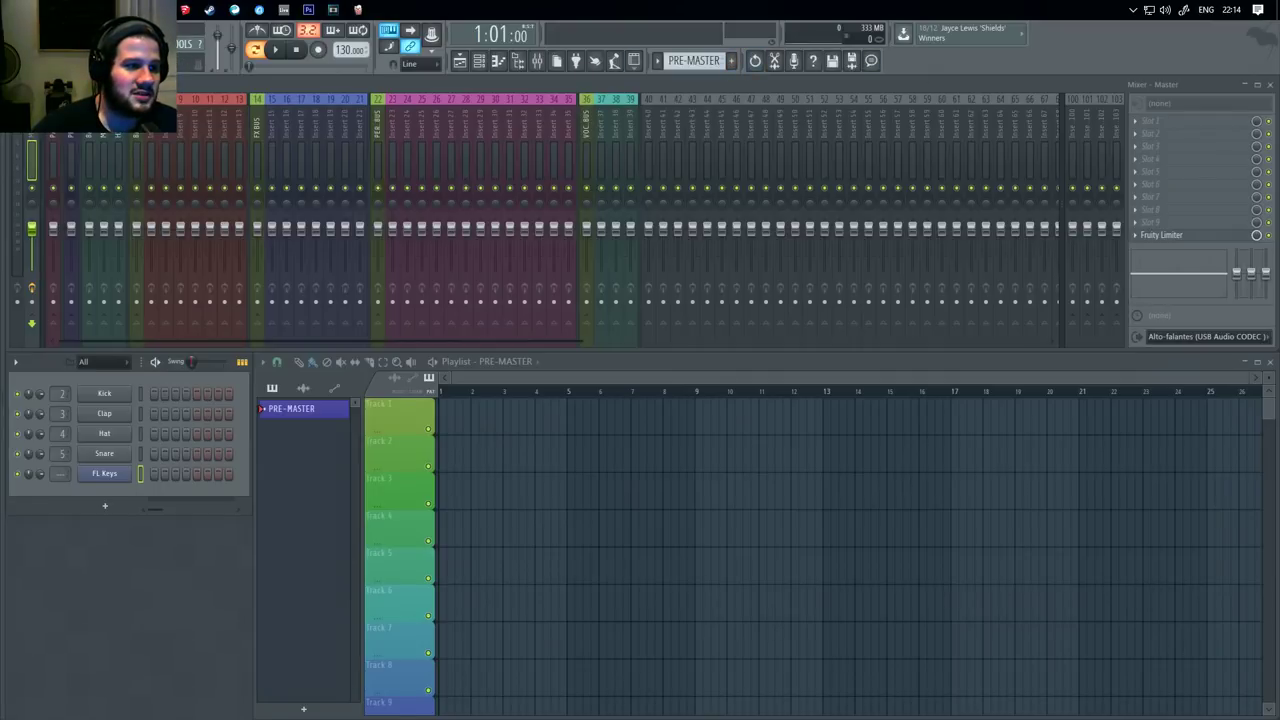
click(58, 44)
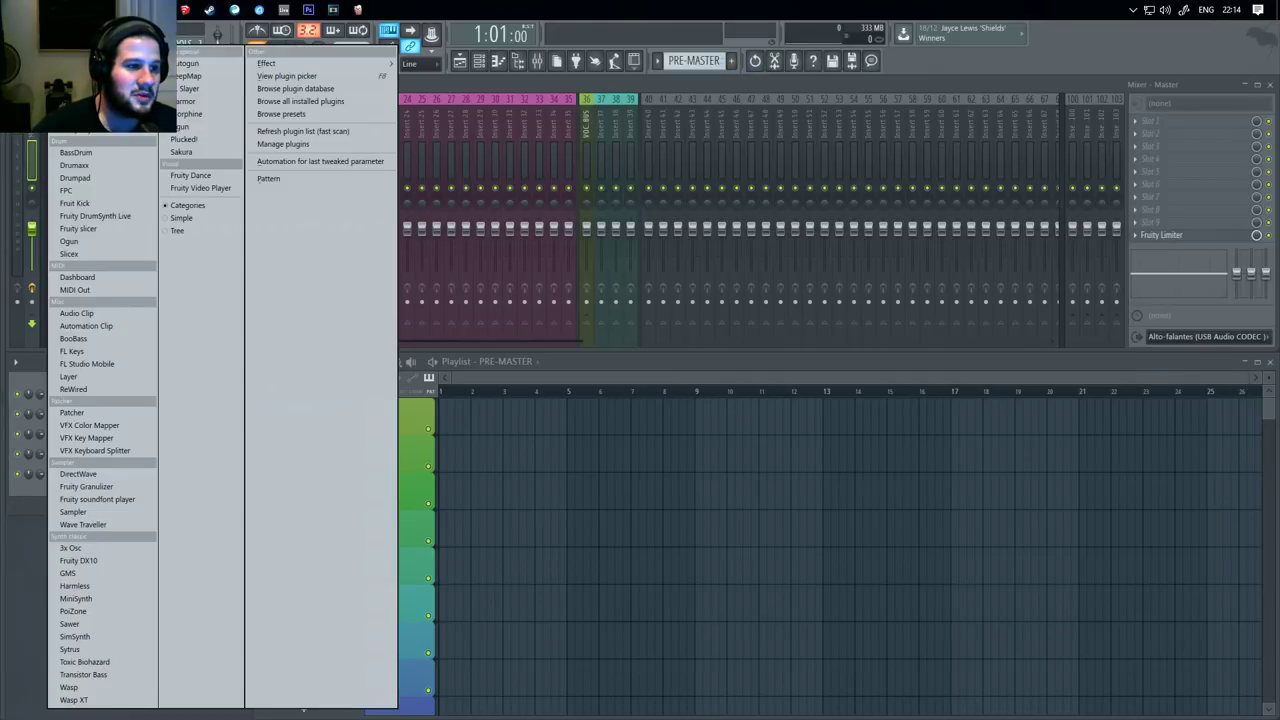
click(103, 354)
click(385, 213)
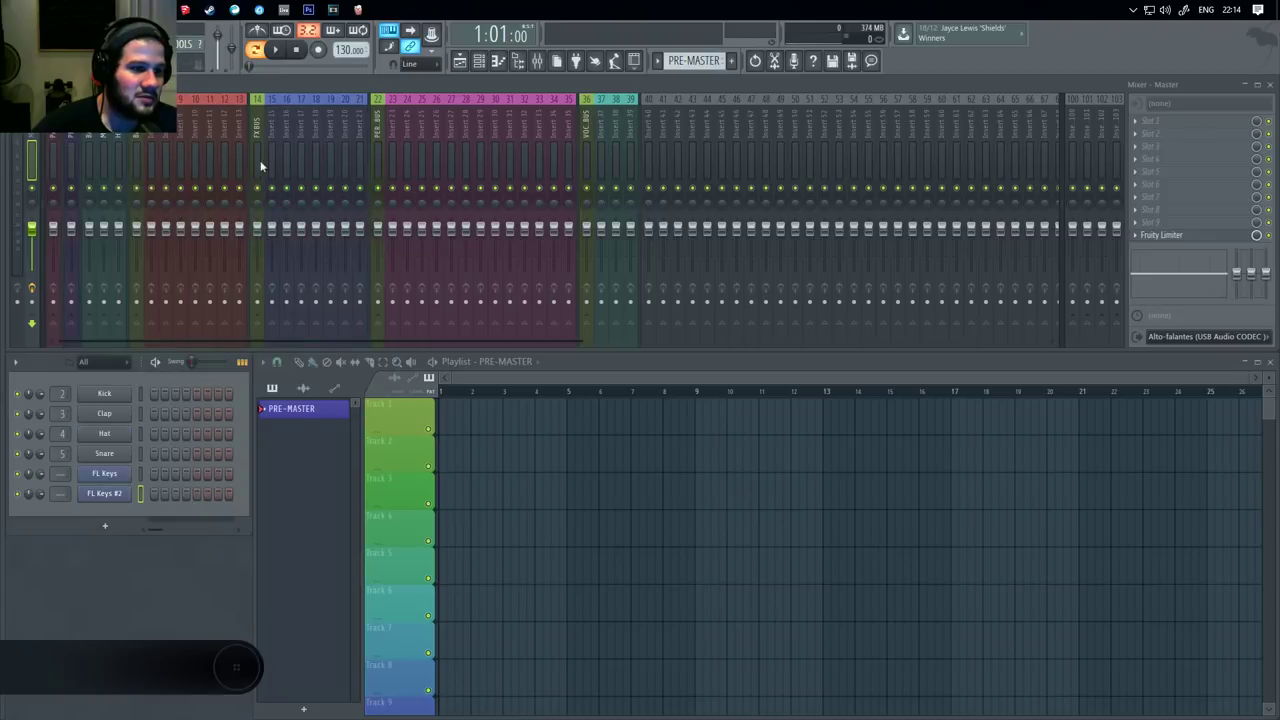
click(58, 44)
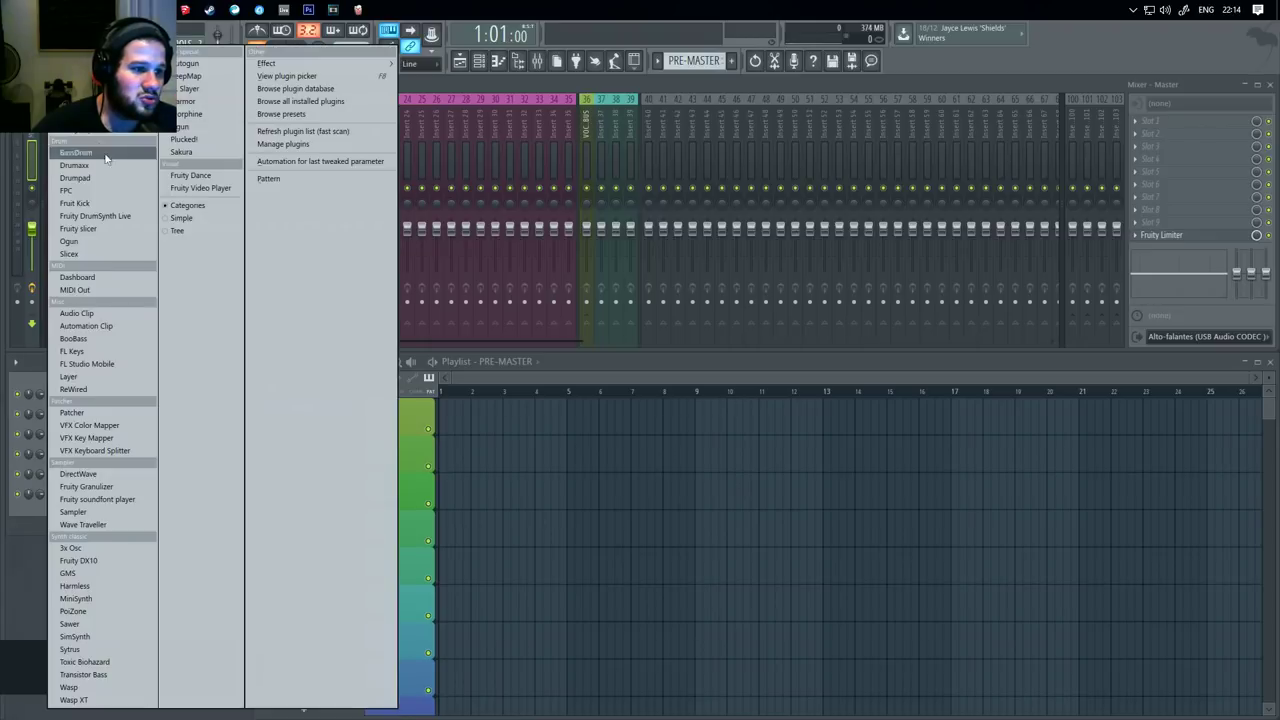
click(103, 352)
click(397, 213)
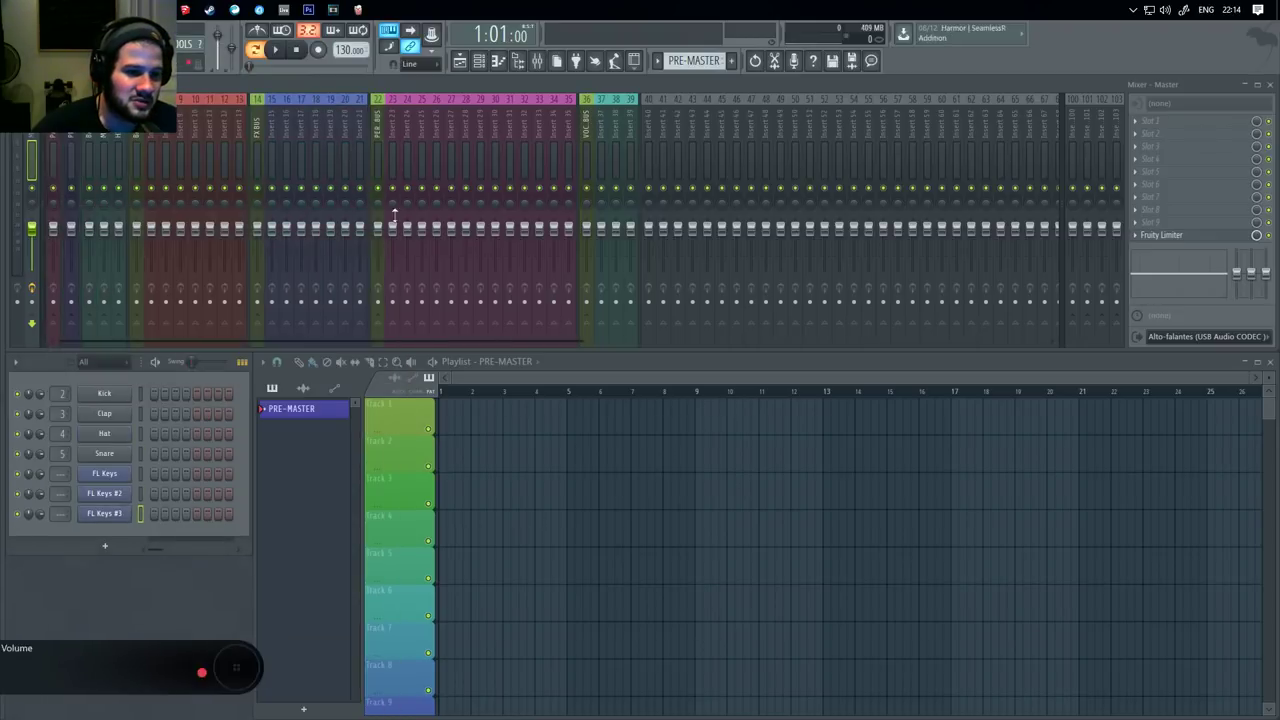
Step: Look at the plugin windows of the three FL Keys channels in turn
click(106, 492)
click(117, 499)
click(115, 515)
click(119, 475)
click(117, 497)
click(113, 517)
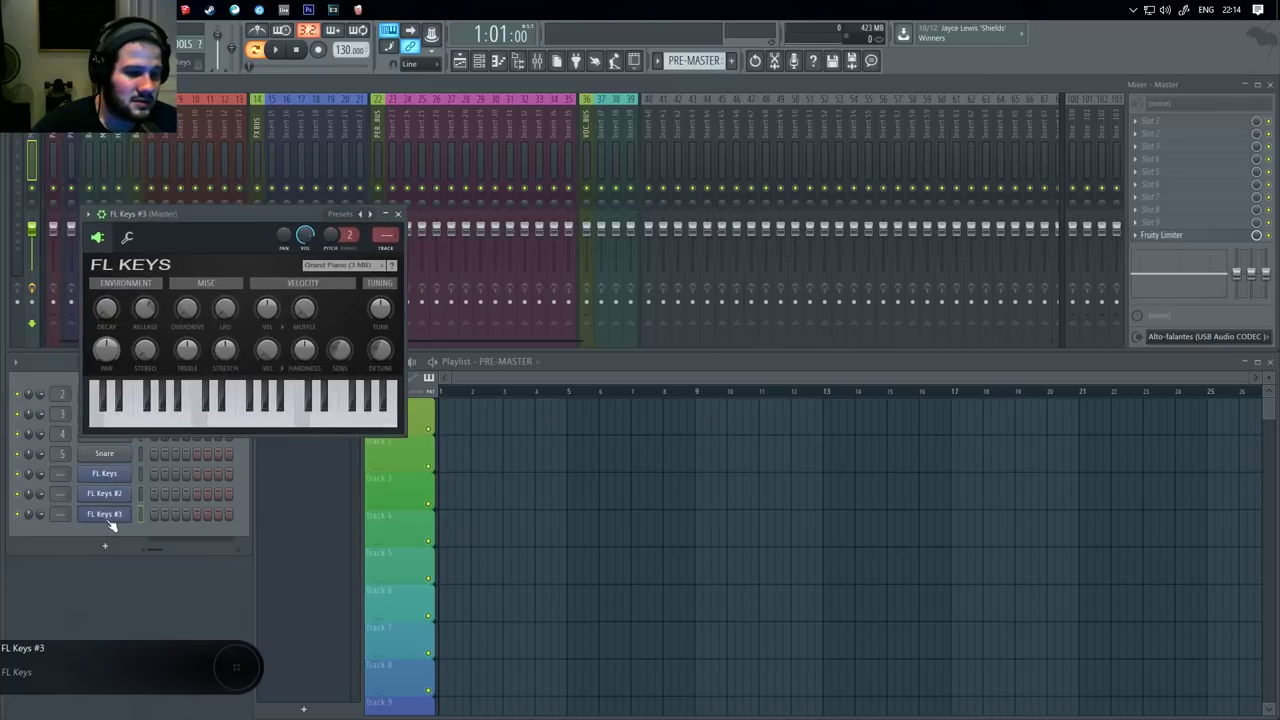
click(123, 479)
click(118, 493)
click(116, 514)
click(120, 477)
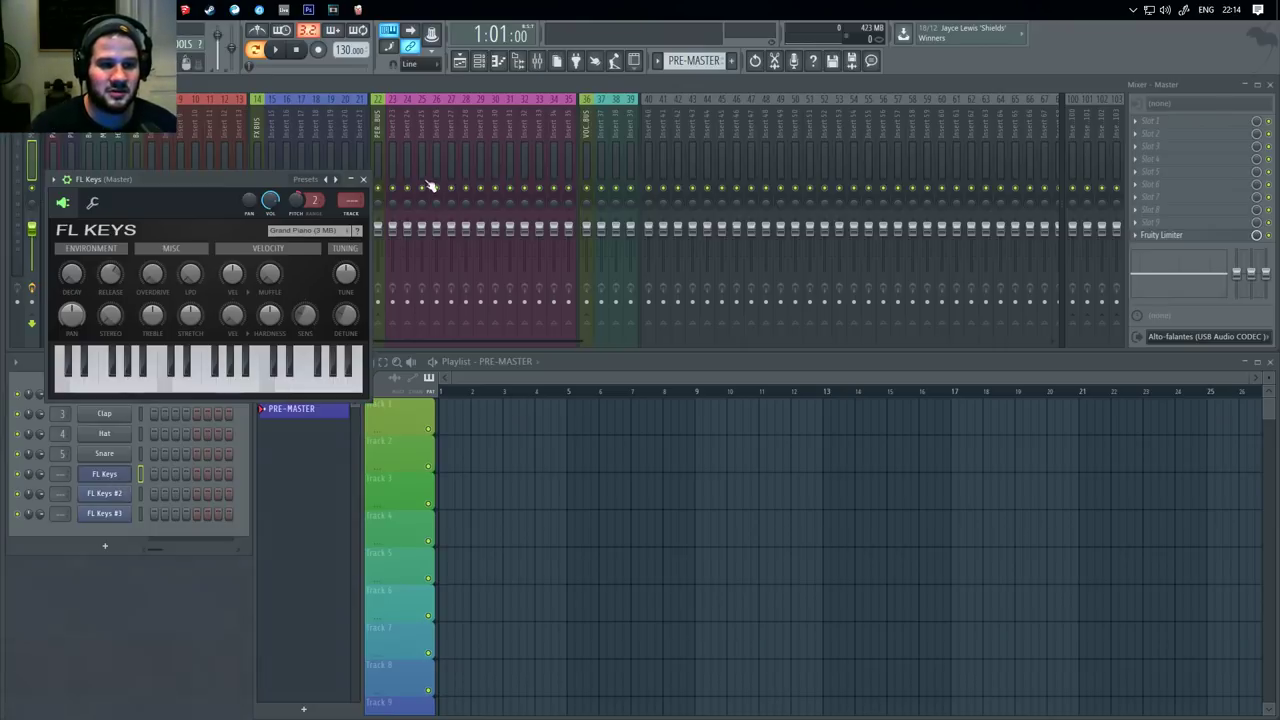
click(365, 179)
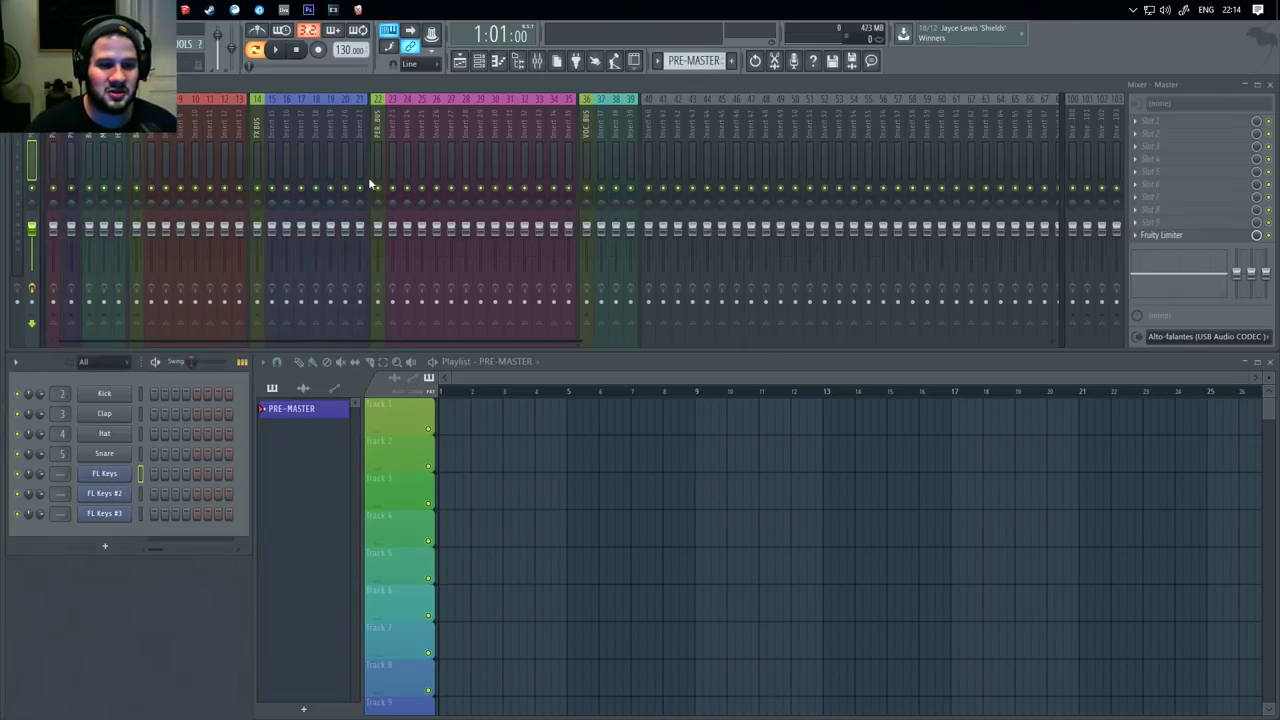
click(590, 500)
right_click(589, 497)
click(574, 494)
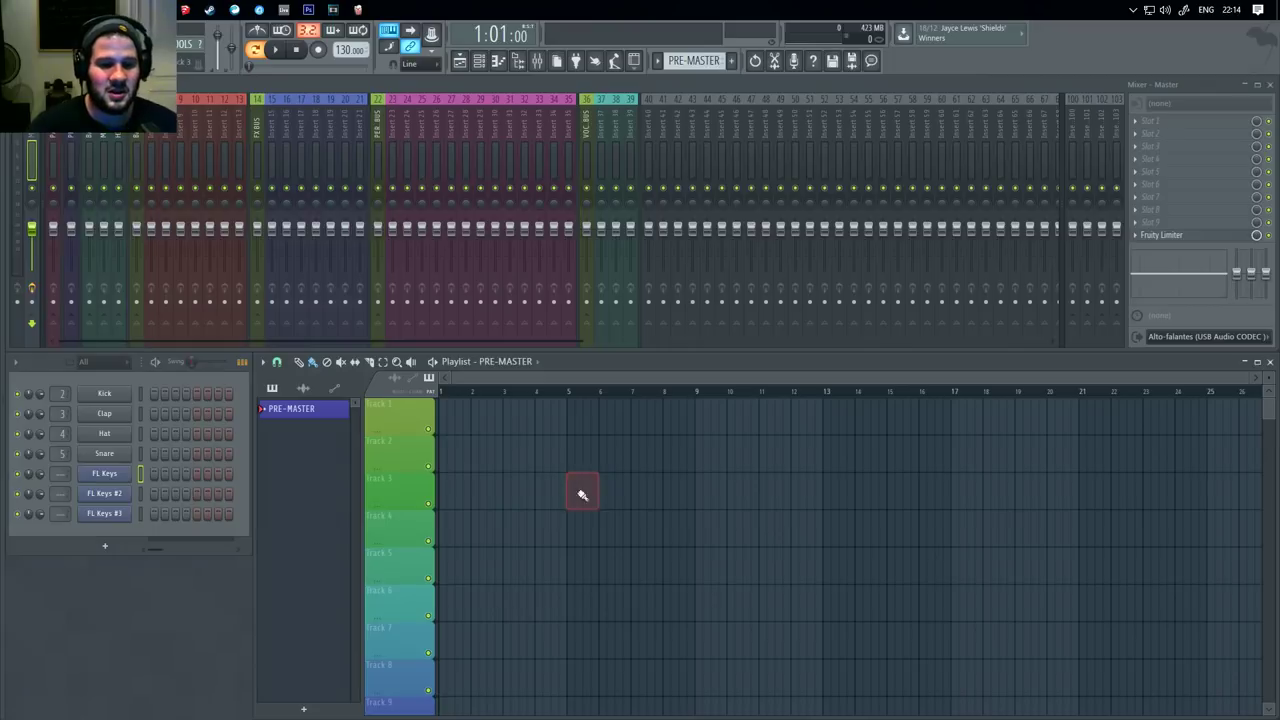
right_click(576, 493)
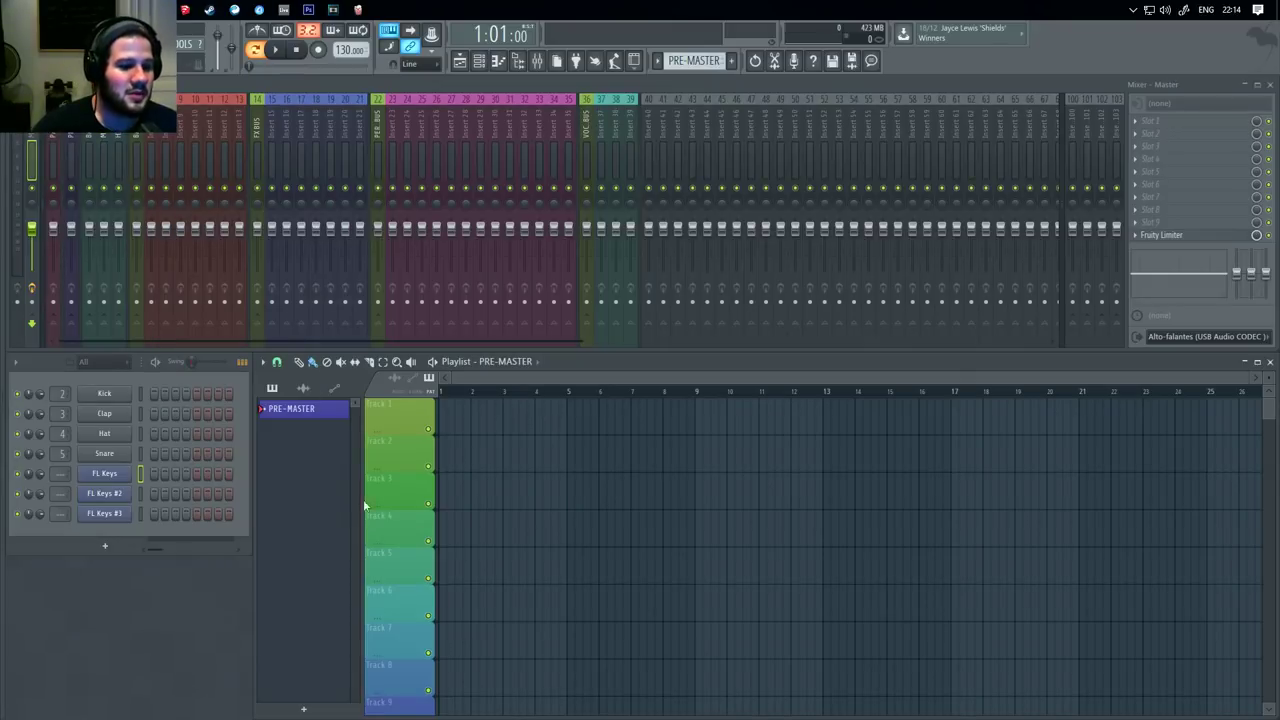
Step: Create a new pattern named Chords
key(F4)
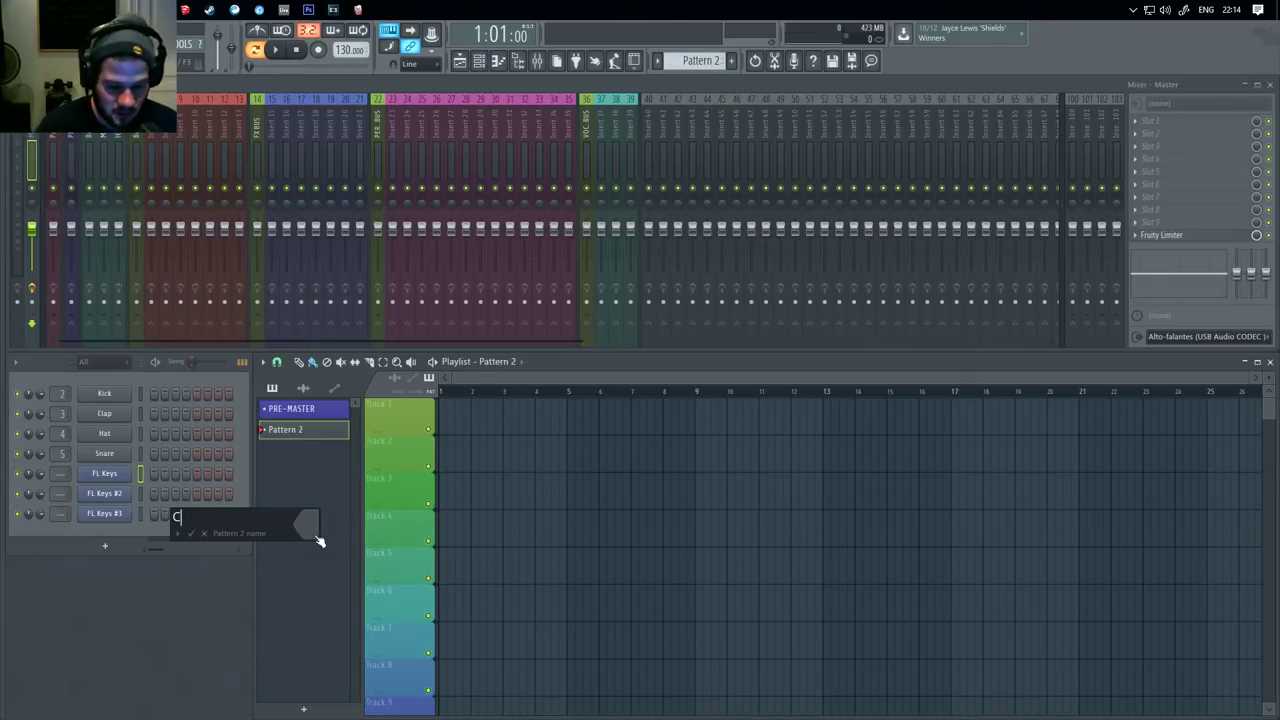
text(Chords)
key(Return)
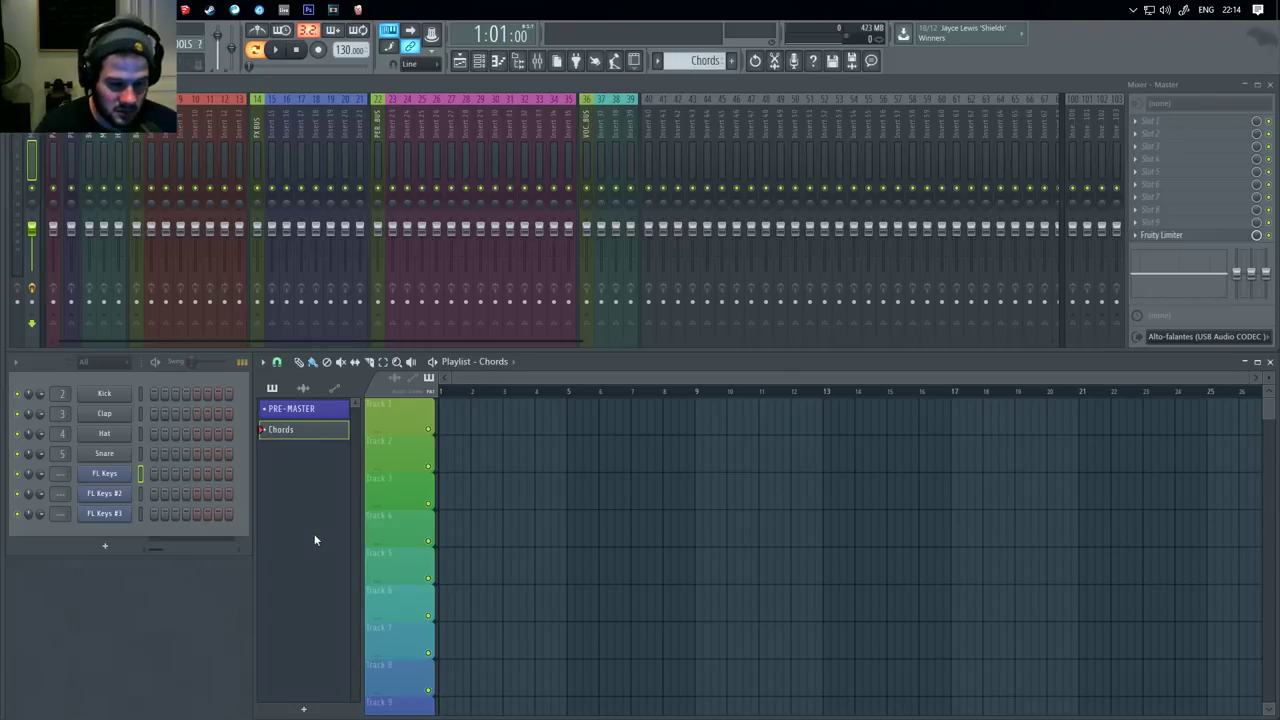
Step: Rename the Chords pattern as bass
key(F2)
key(BackSpace)
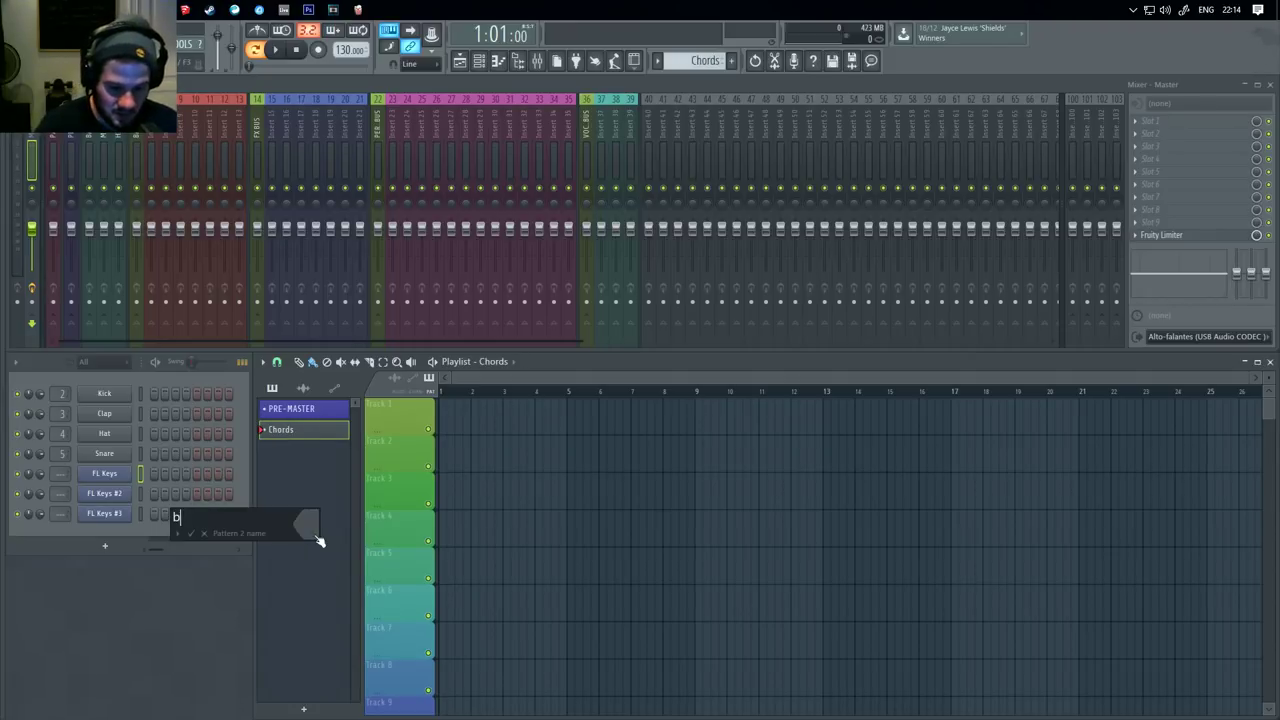
text(bass)
key(Return)
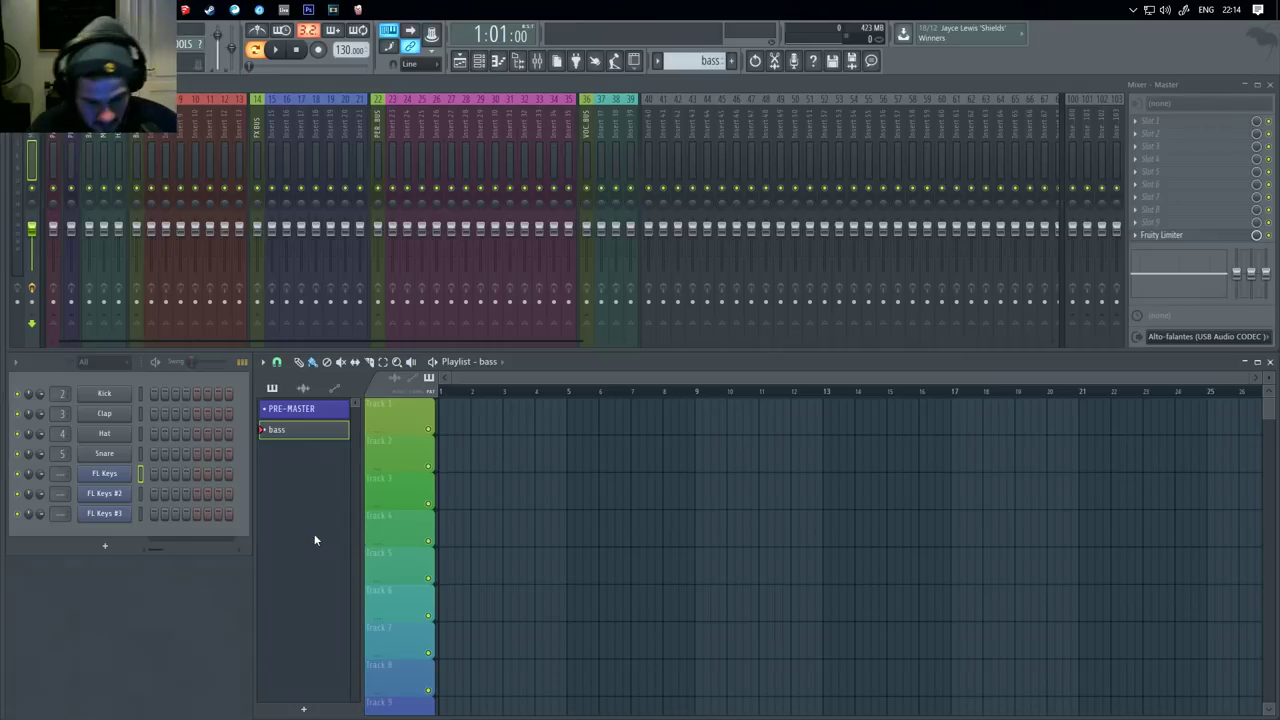
Step: Rename the bass pattern as Chords and colour it red
key(F2)
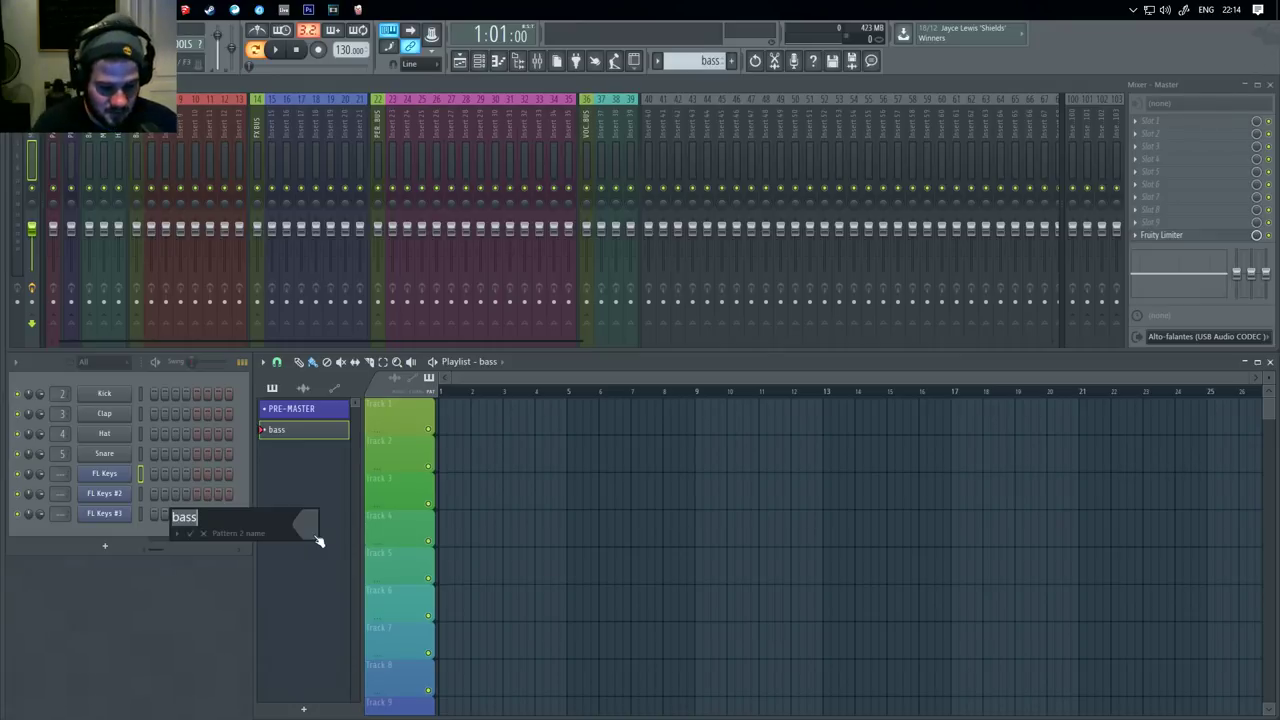
text(Chords)
click(299, 531)
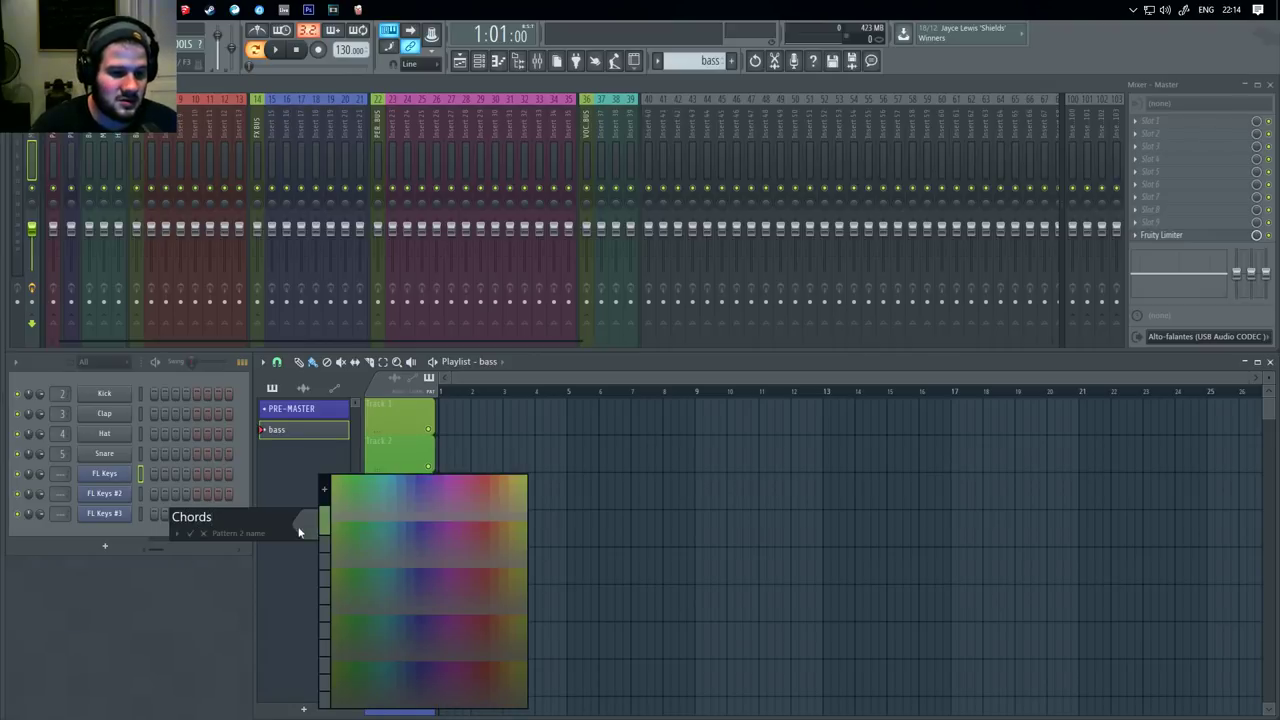
click(484, 477)
key(Return)
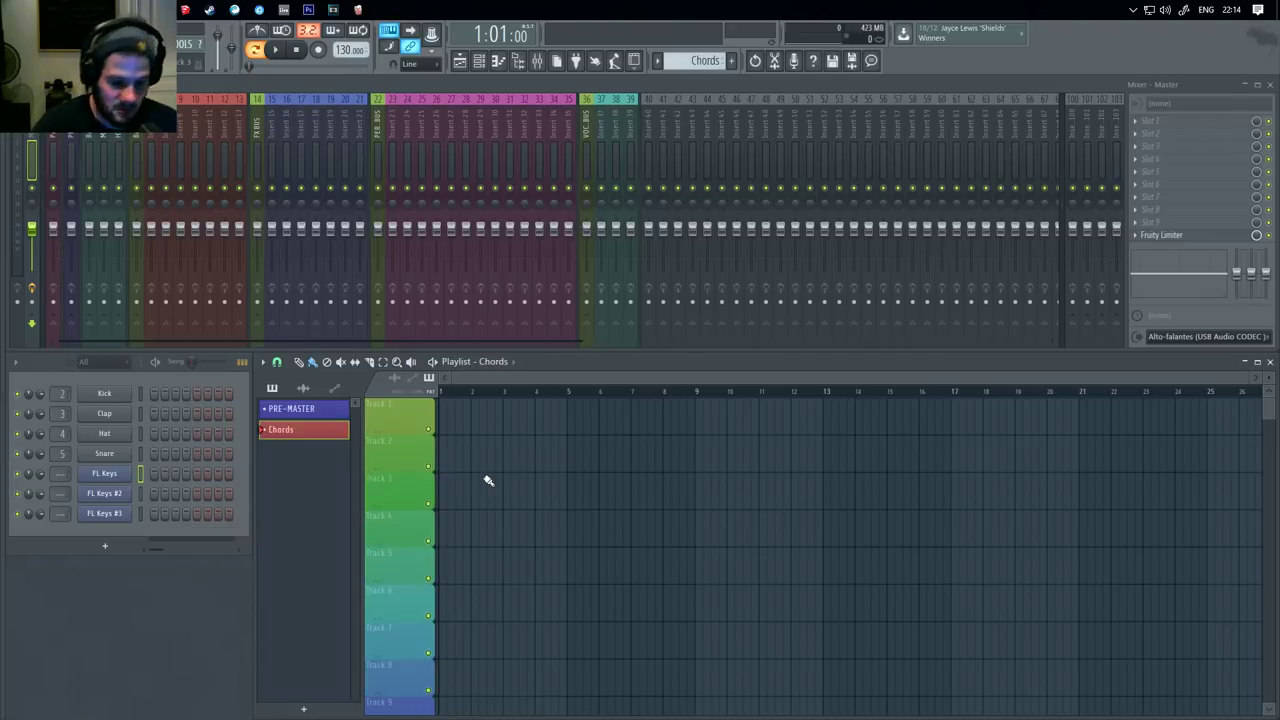
Step: Create another pattern named Bass and colour it yellow
key(F4)
key(F2)
text(Bass)
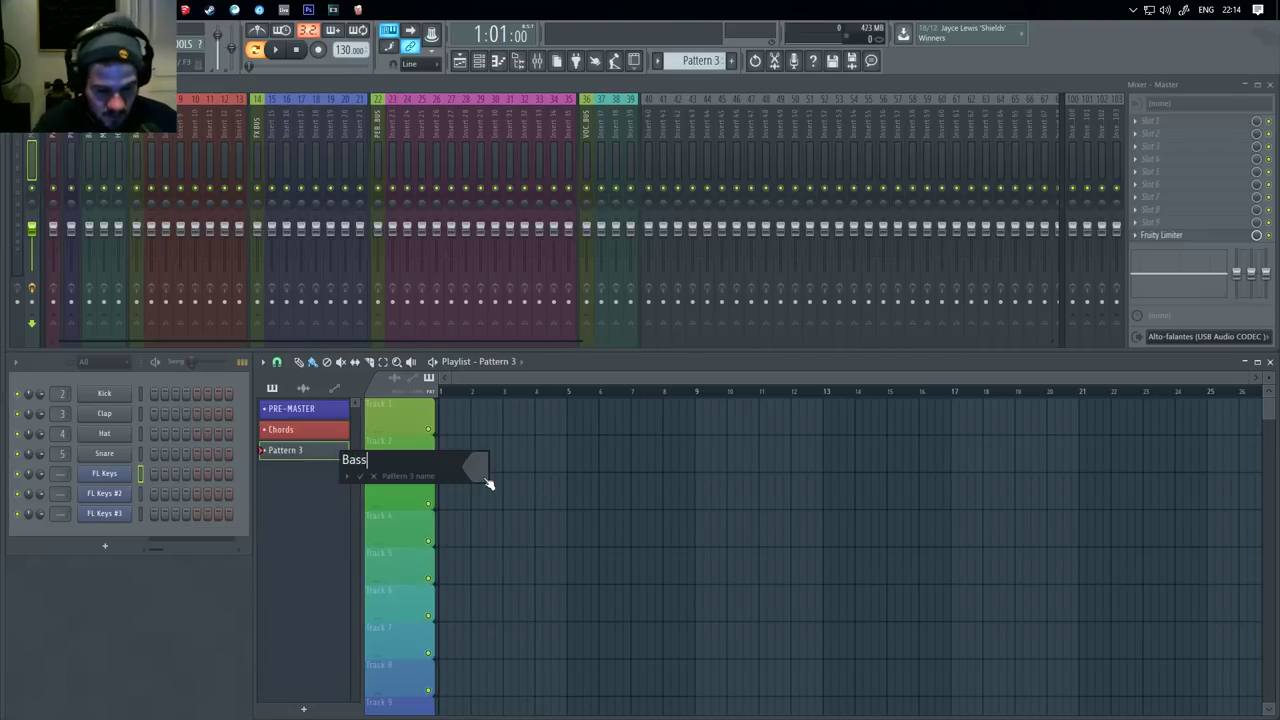
click(483, 476)
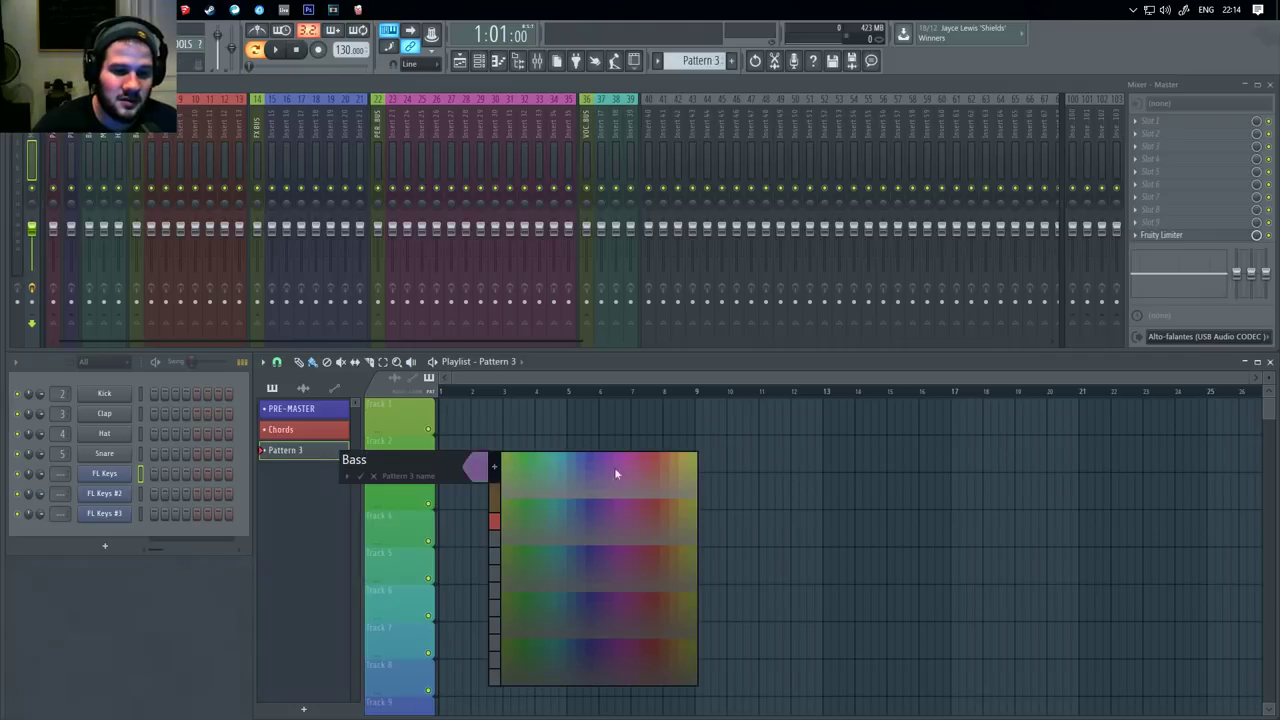
click(688, 458)
key(Return)
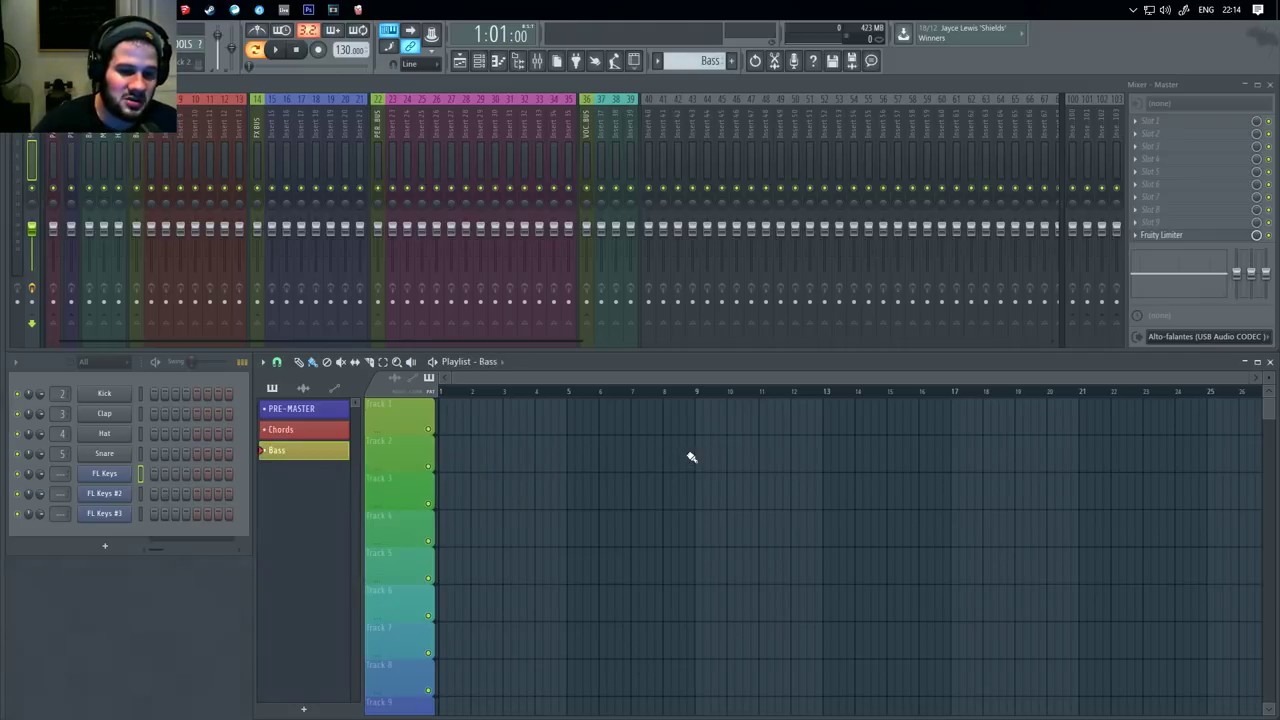
Step: Create another pattern named Plucks and colour it orange
key(F4)
key(F2)
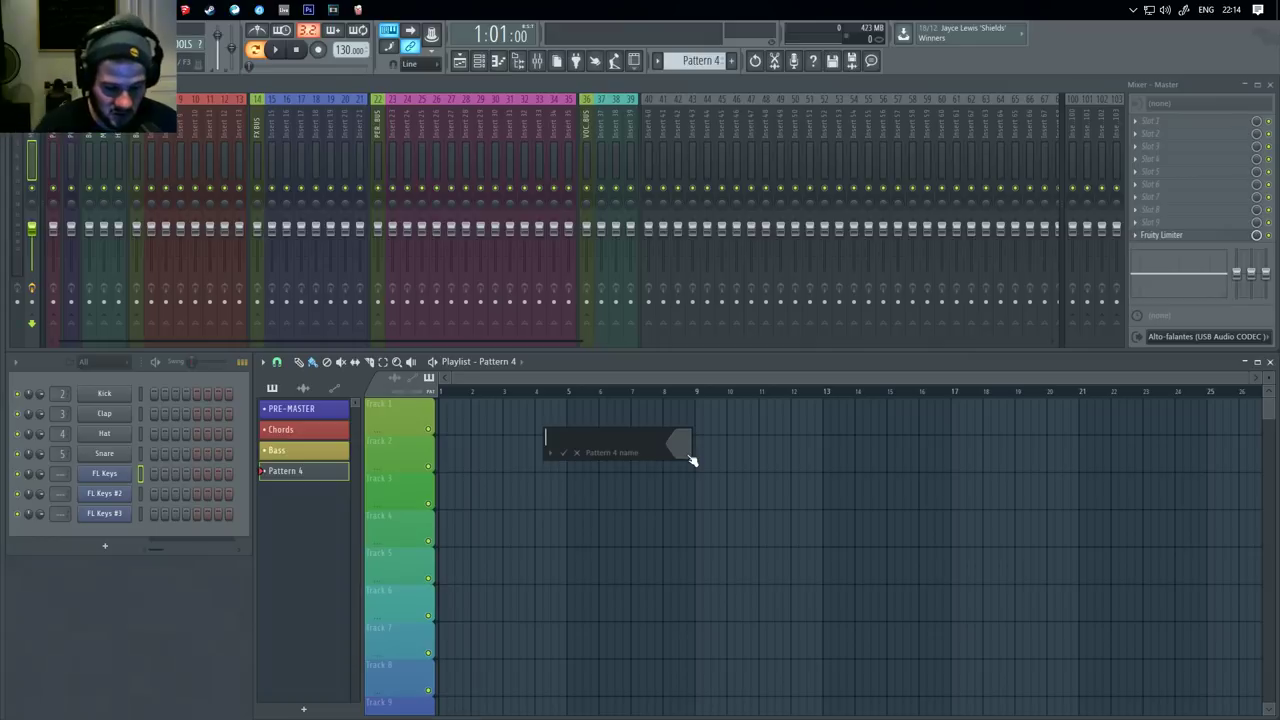
text(Plucks)
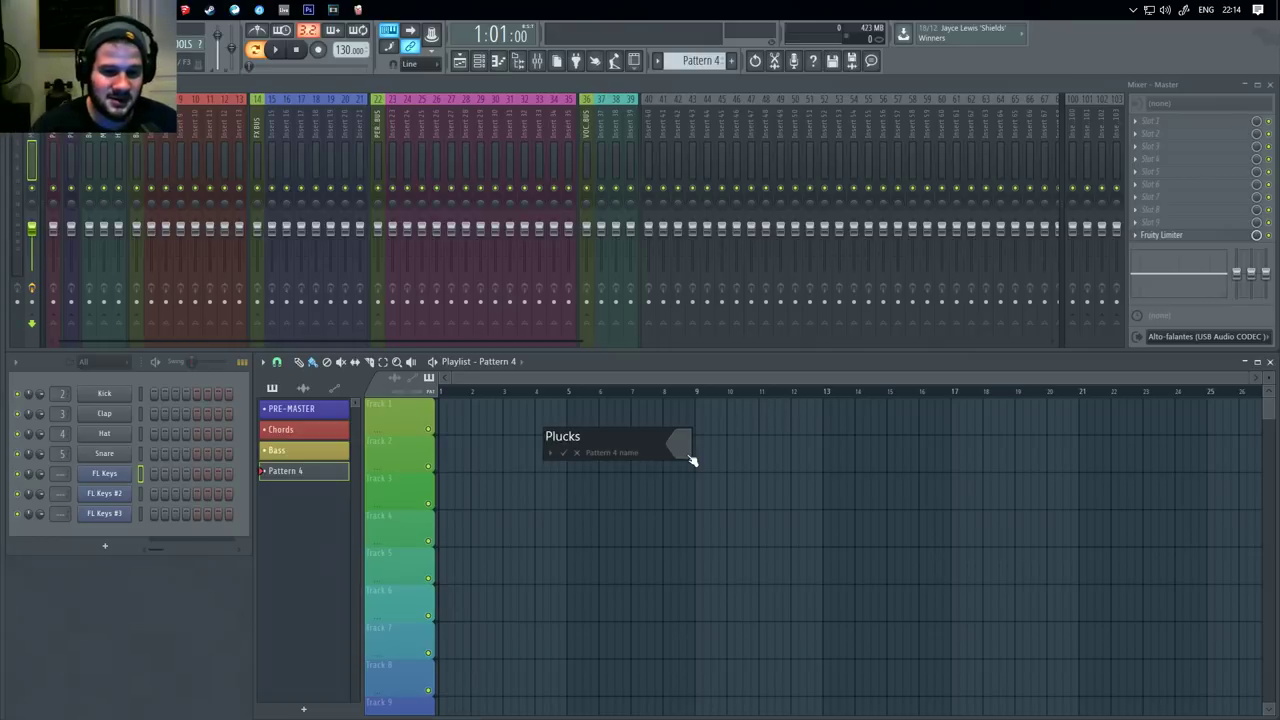
click(688, 458)
click(874, 441)
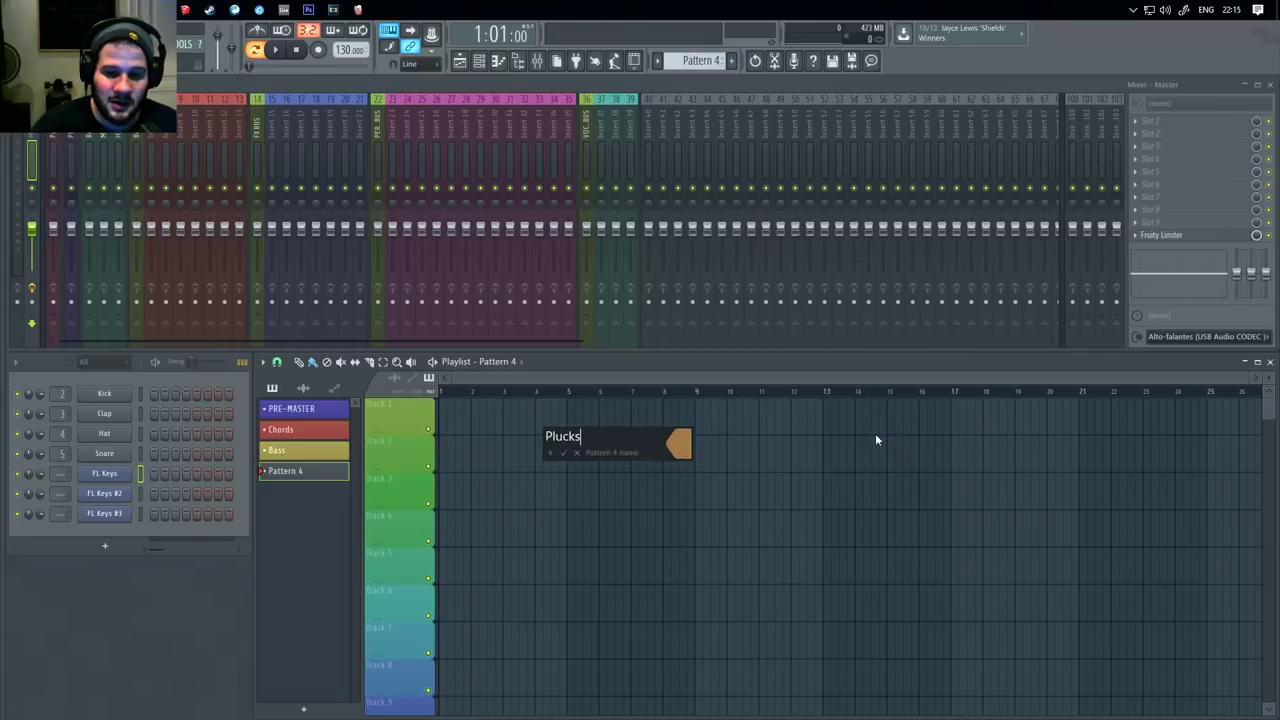
text(s)
key(Return)
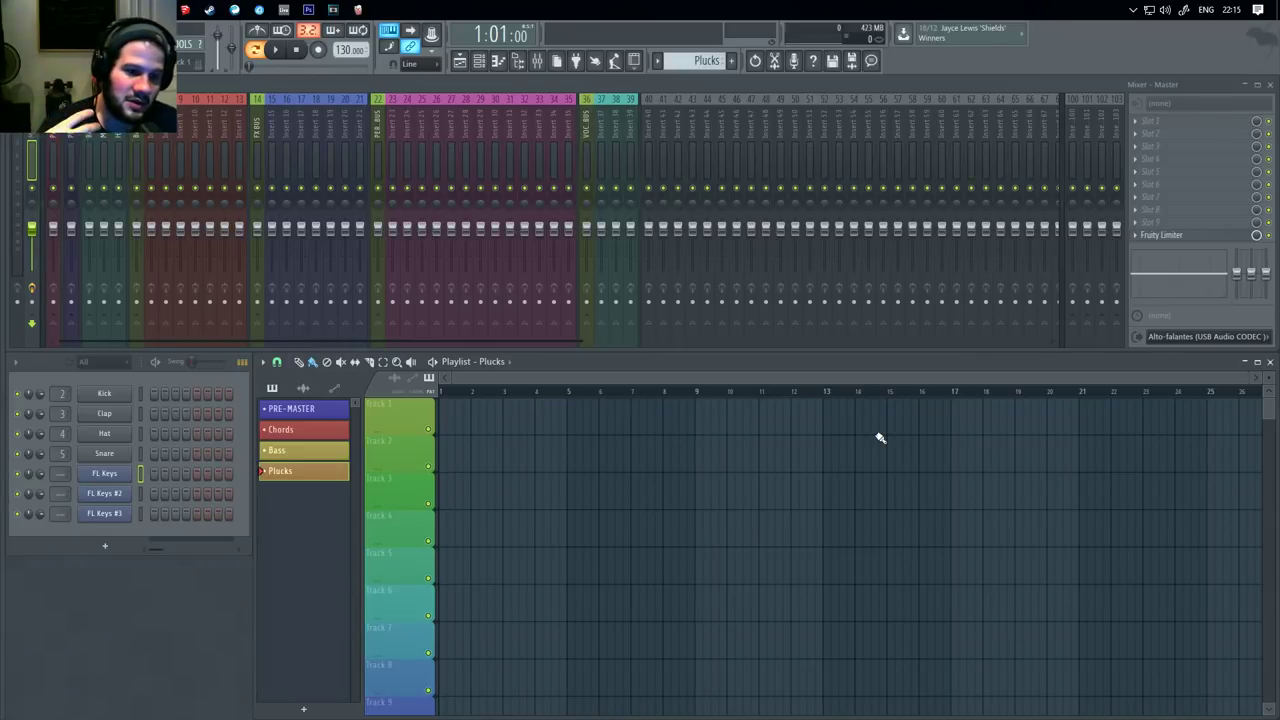
Step: Create another pattern named Pads and colour it blue
click(304, 430)
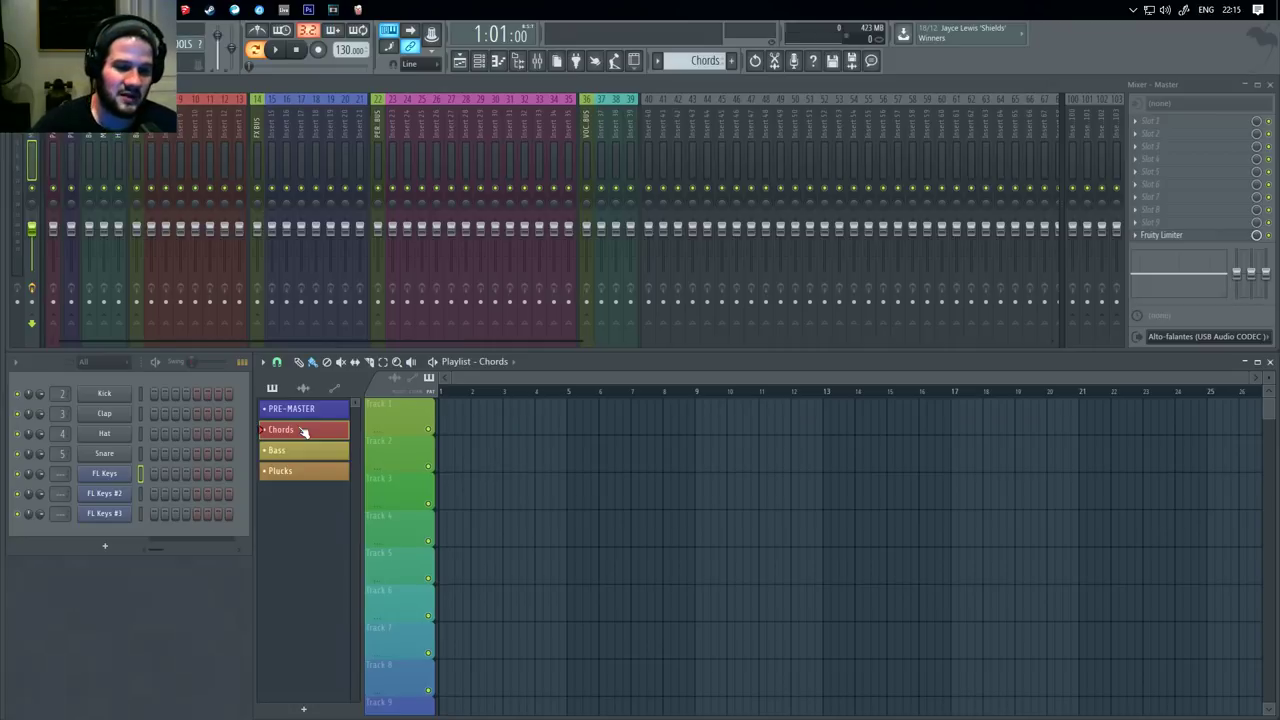
click(313, 471)
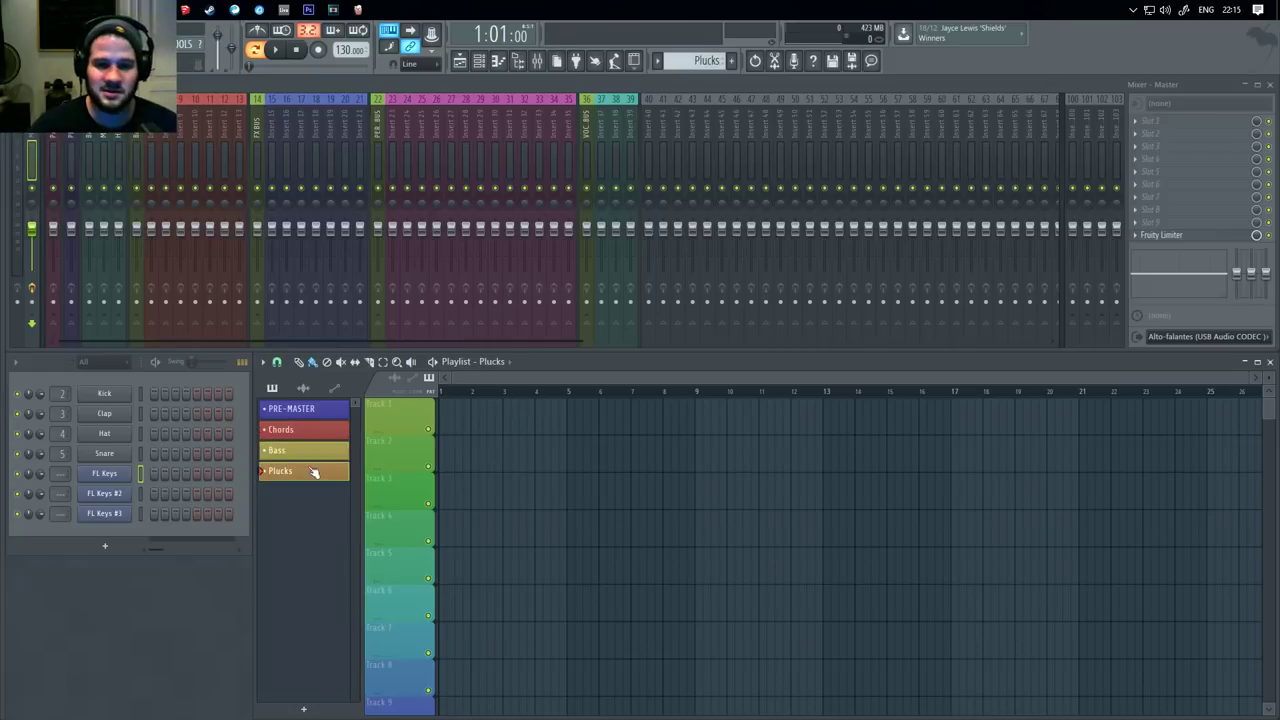
key(F4)
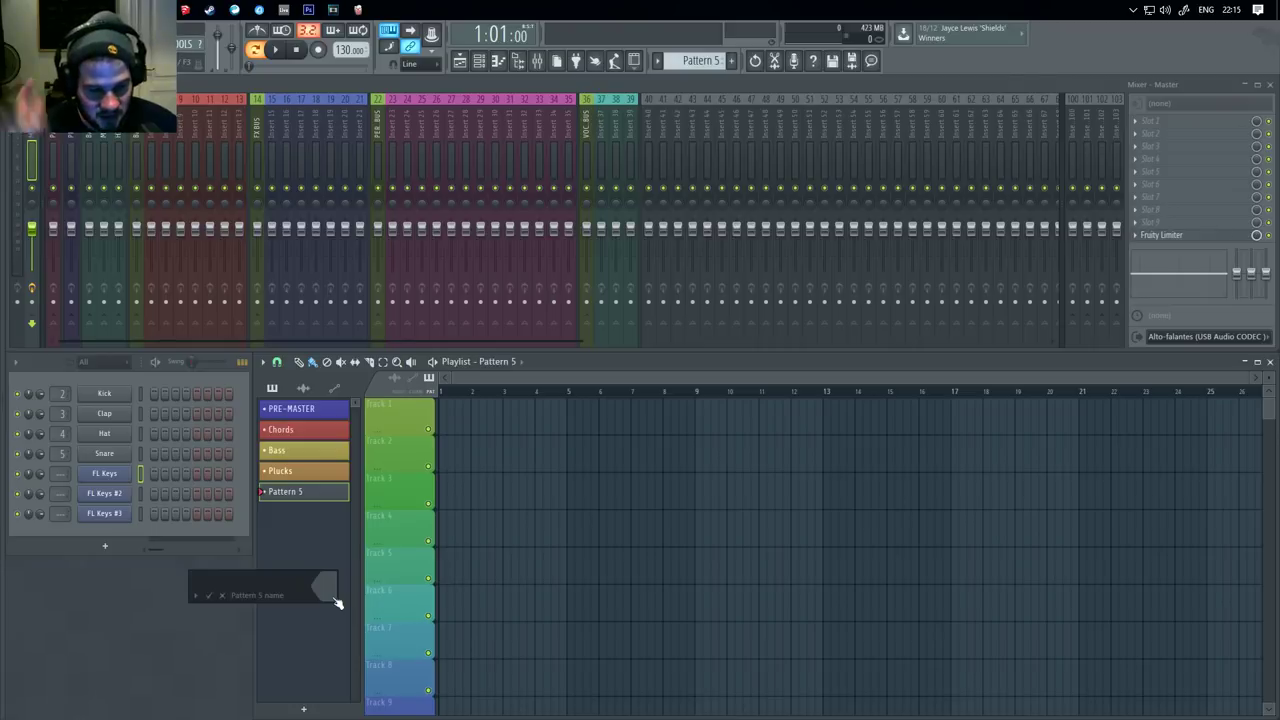
text(Pads)
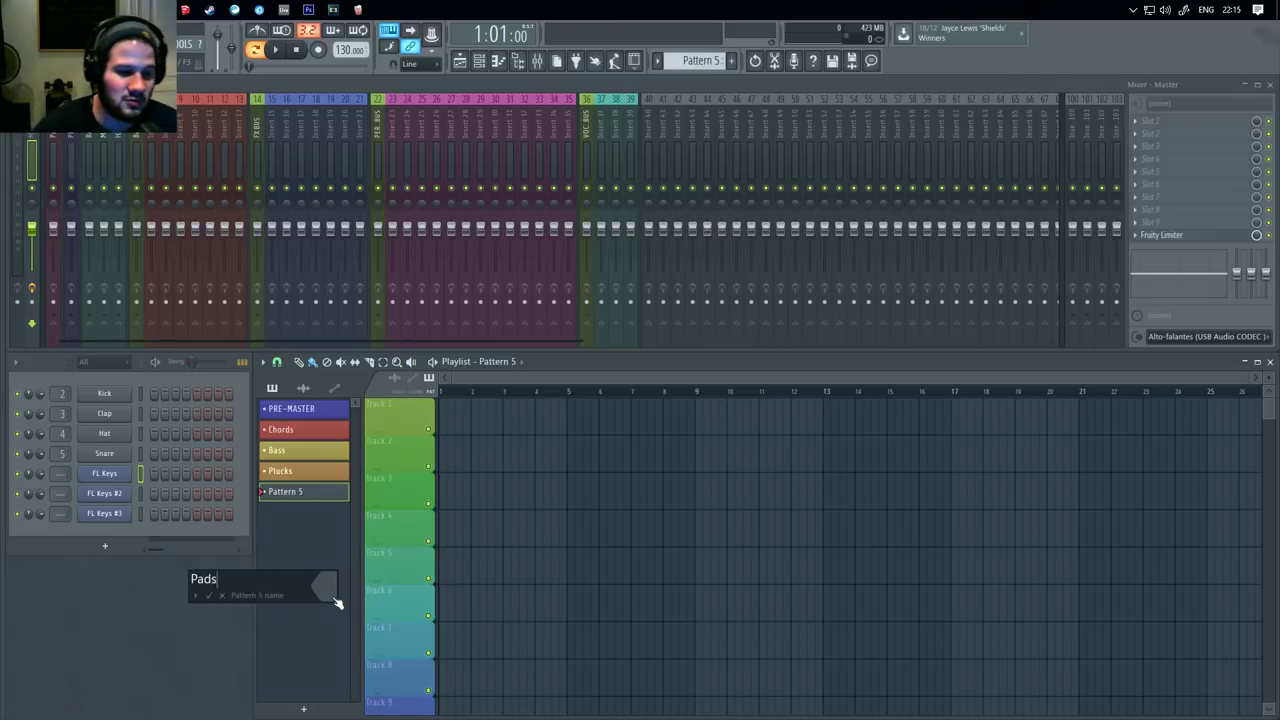
click(333, 596)
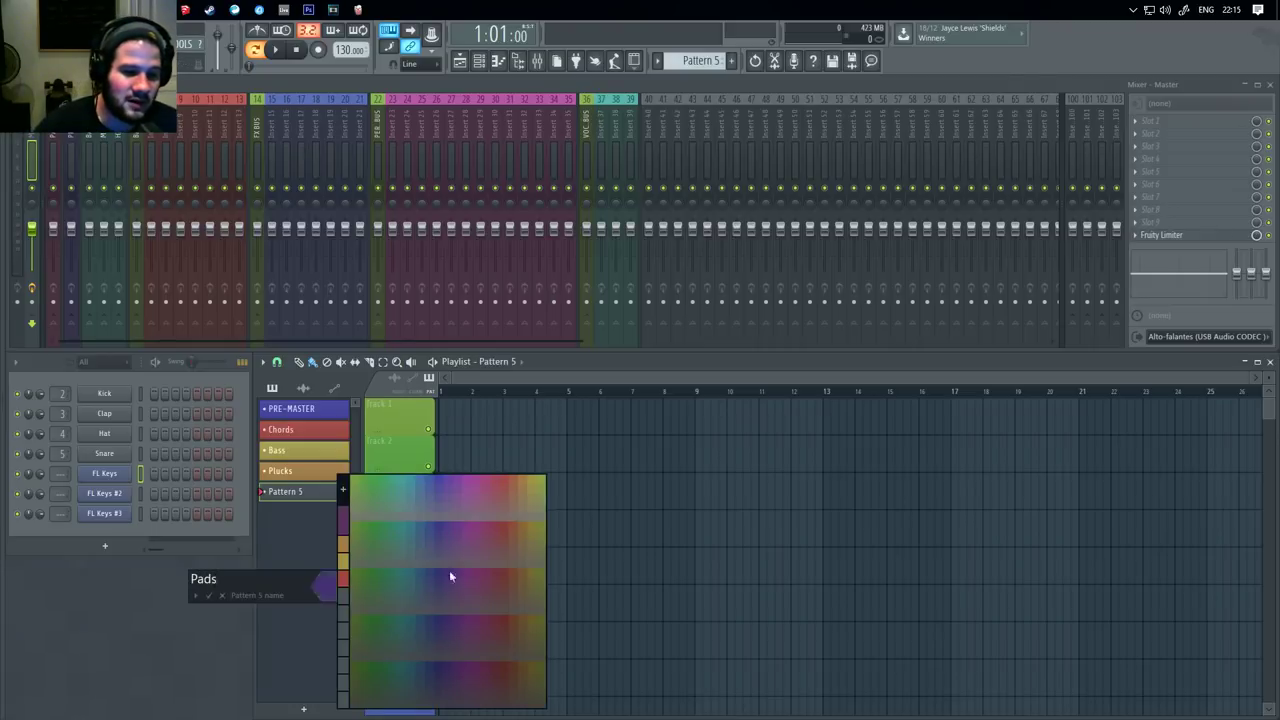
click(436, 482)
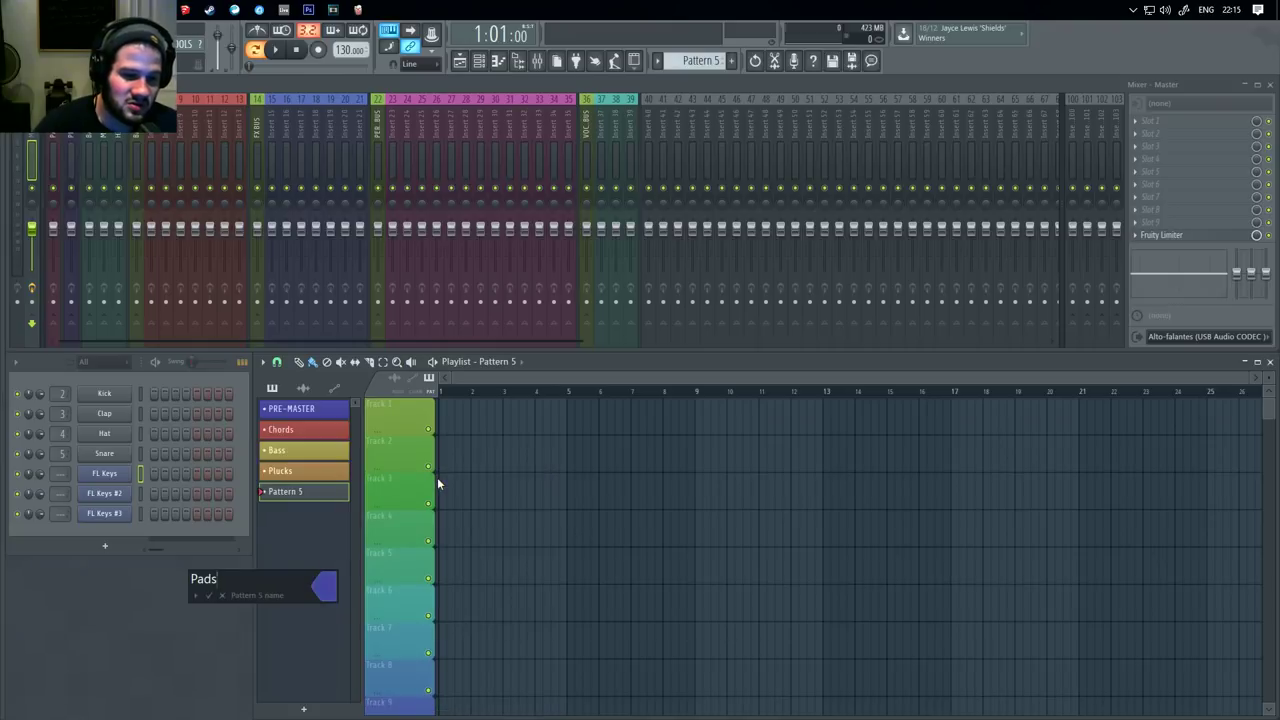
key(Return)
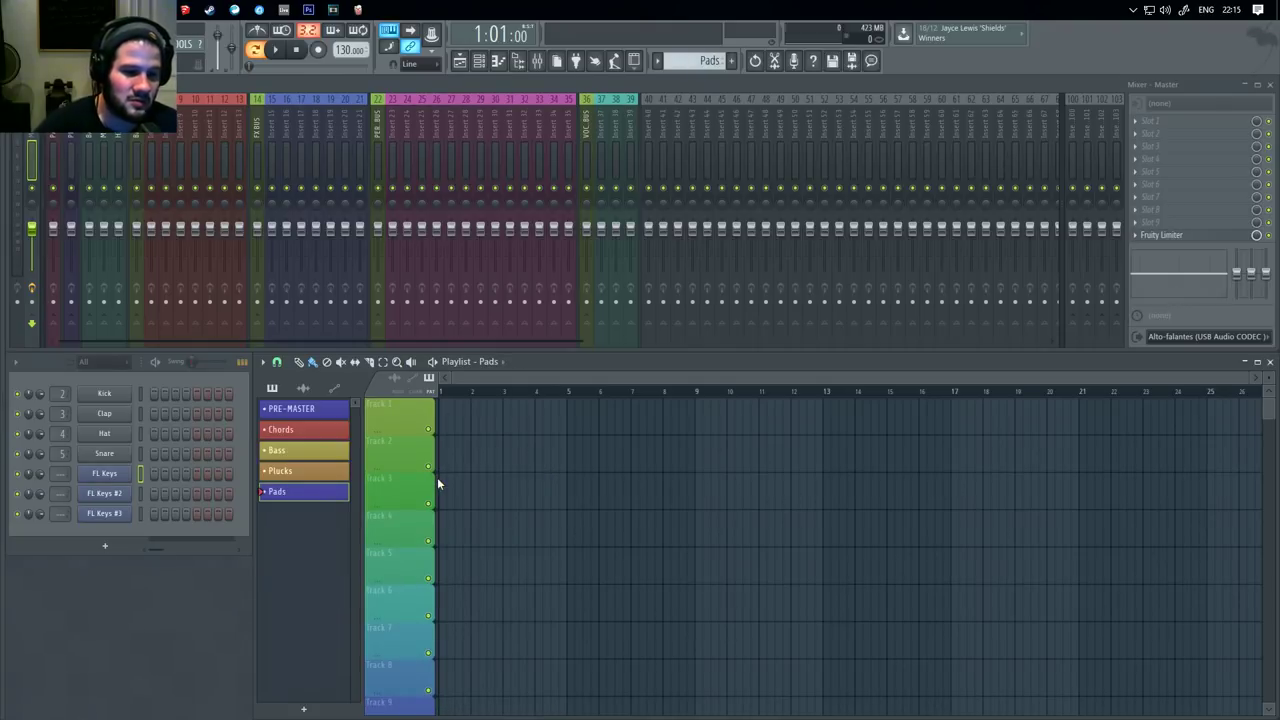
Step: Select the Chords pattern and open the first FL Keys channel in the piano roll around the C5 octave
click(314, 452)
click(313, 472)
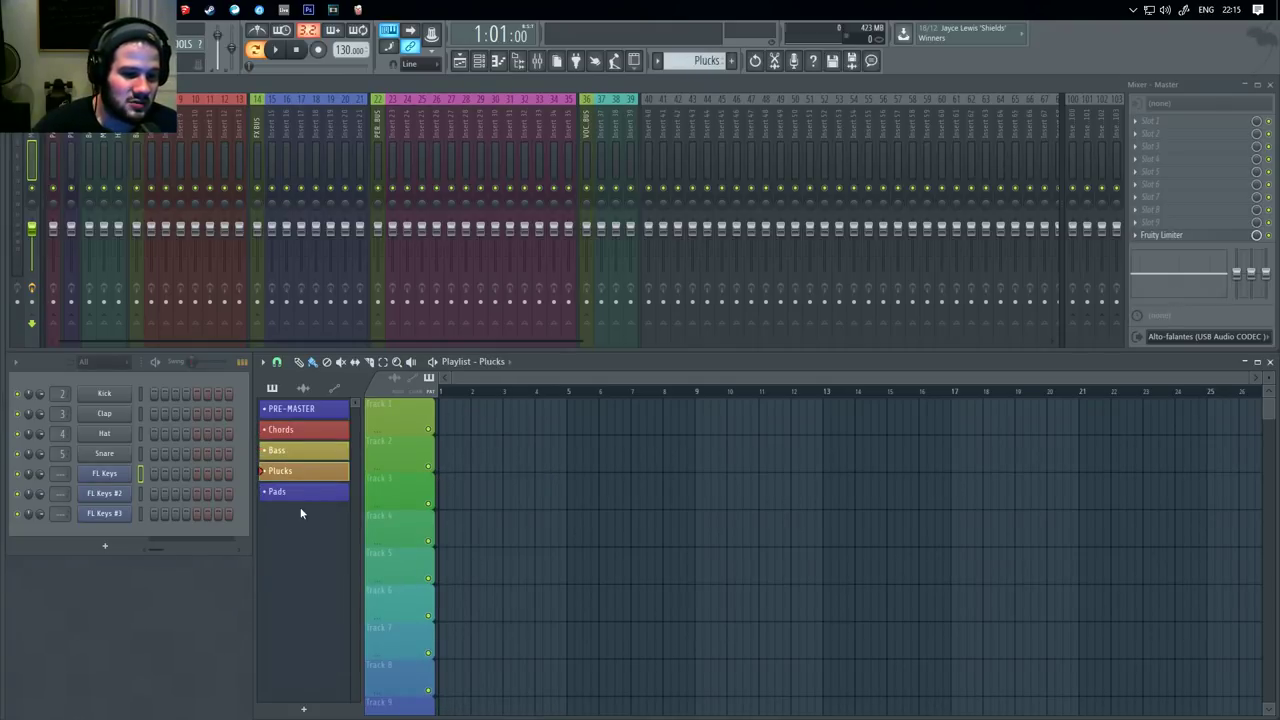
click(303, 493)
click(304, 433)
right_click(130, 470)
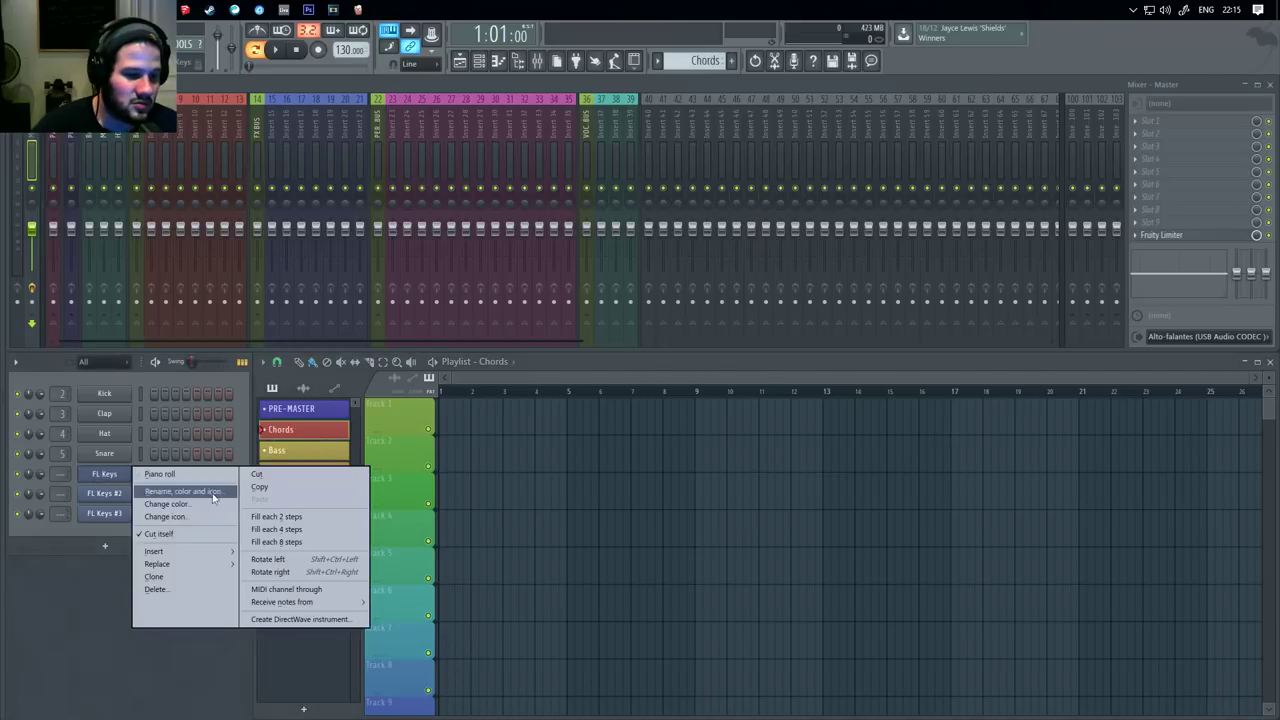
click(189, 471)
scroll(130, 362, down, 3)
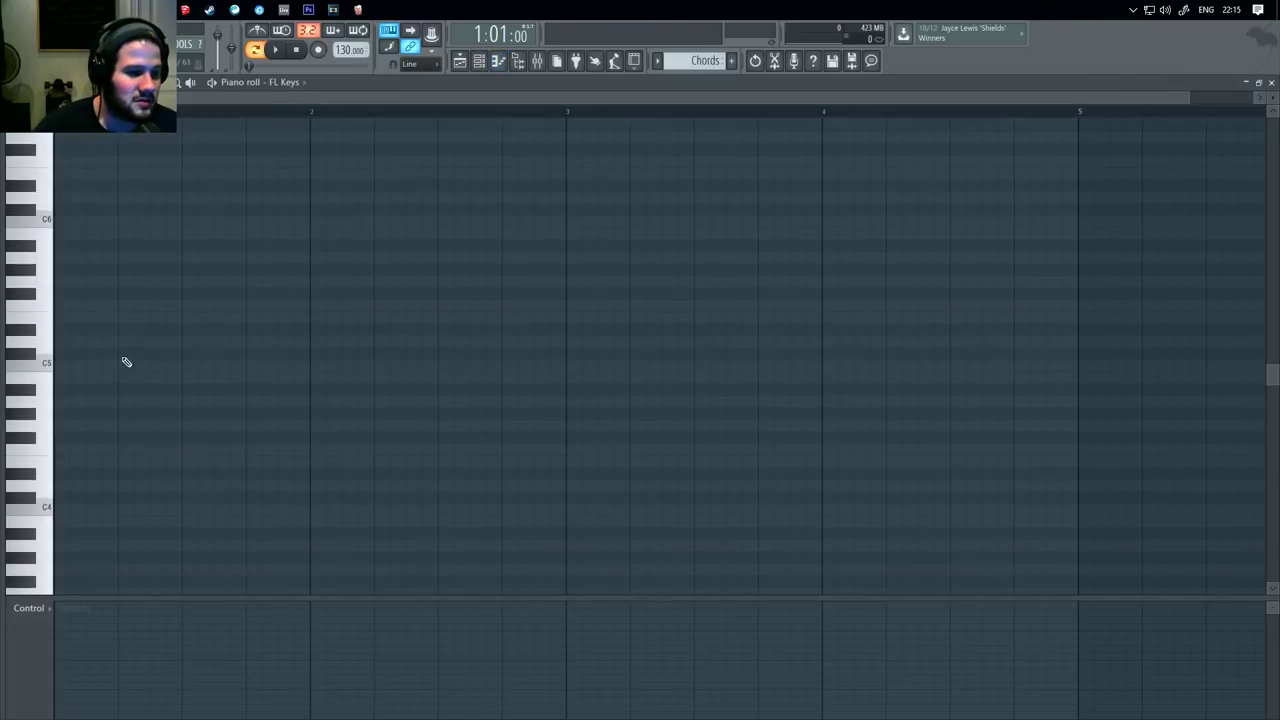
scroll(111, 363, down, 1)
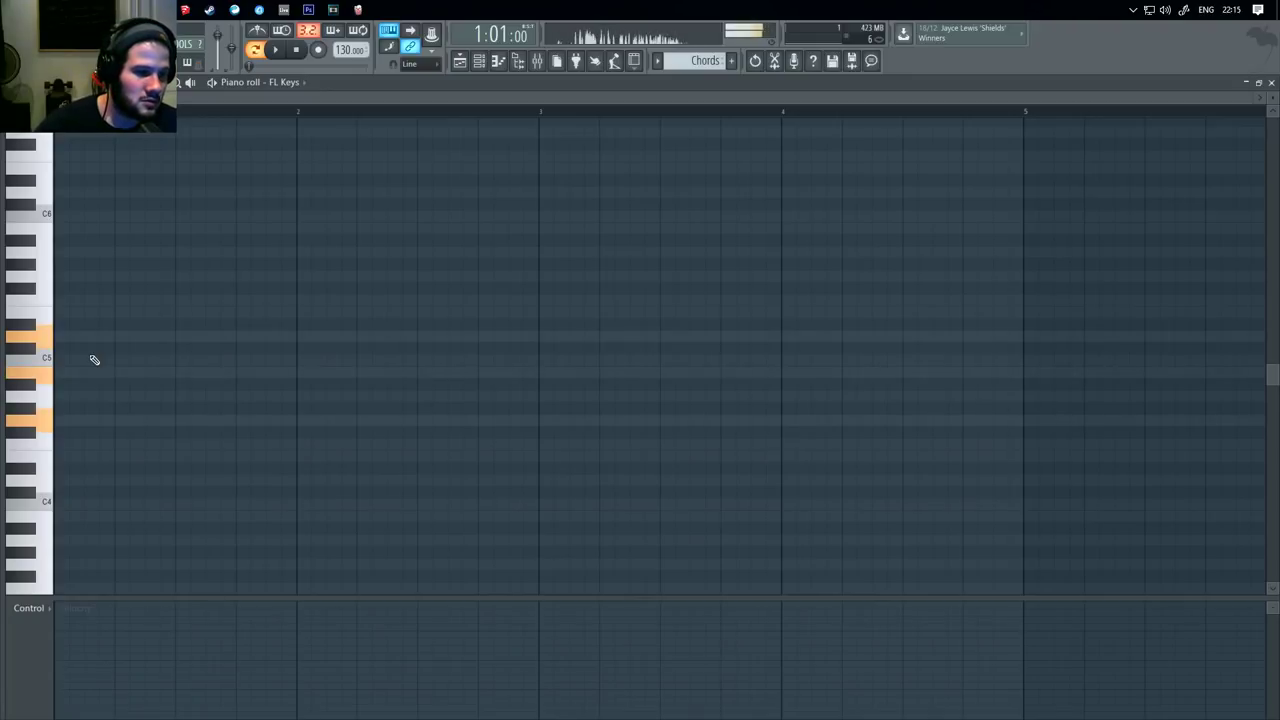
Step: Place a G major chord of D5, B4 and G4 notes at the start of bar 1
click(60, 337)
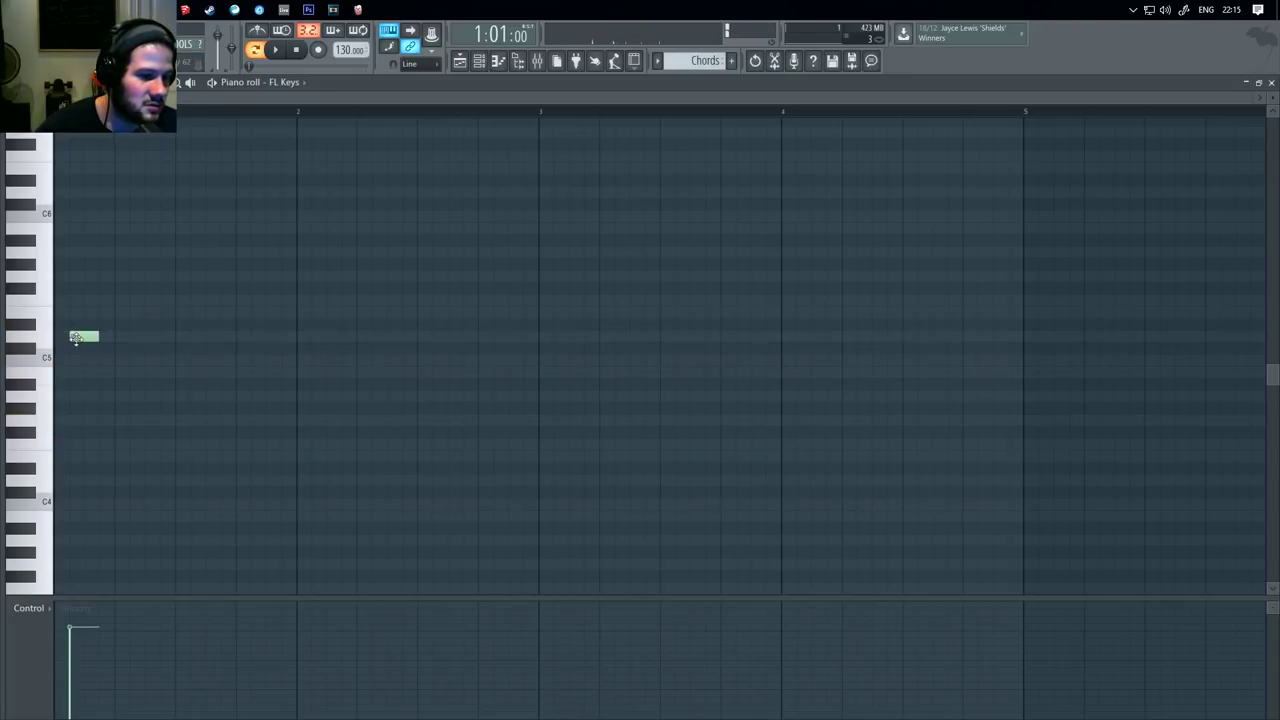
drag(70, 337, 56, 337)
click(62, 398)
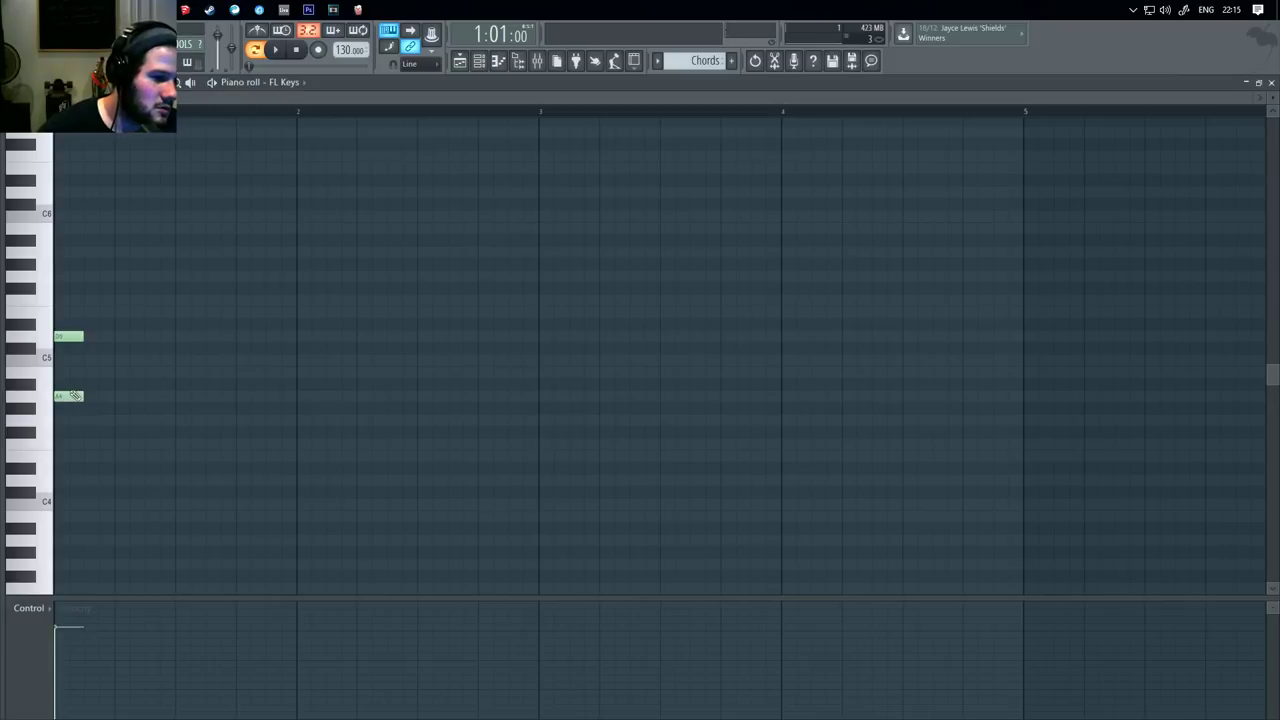
click(60, 372)
right_click(68, 396)
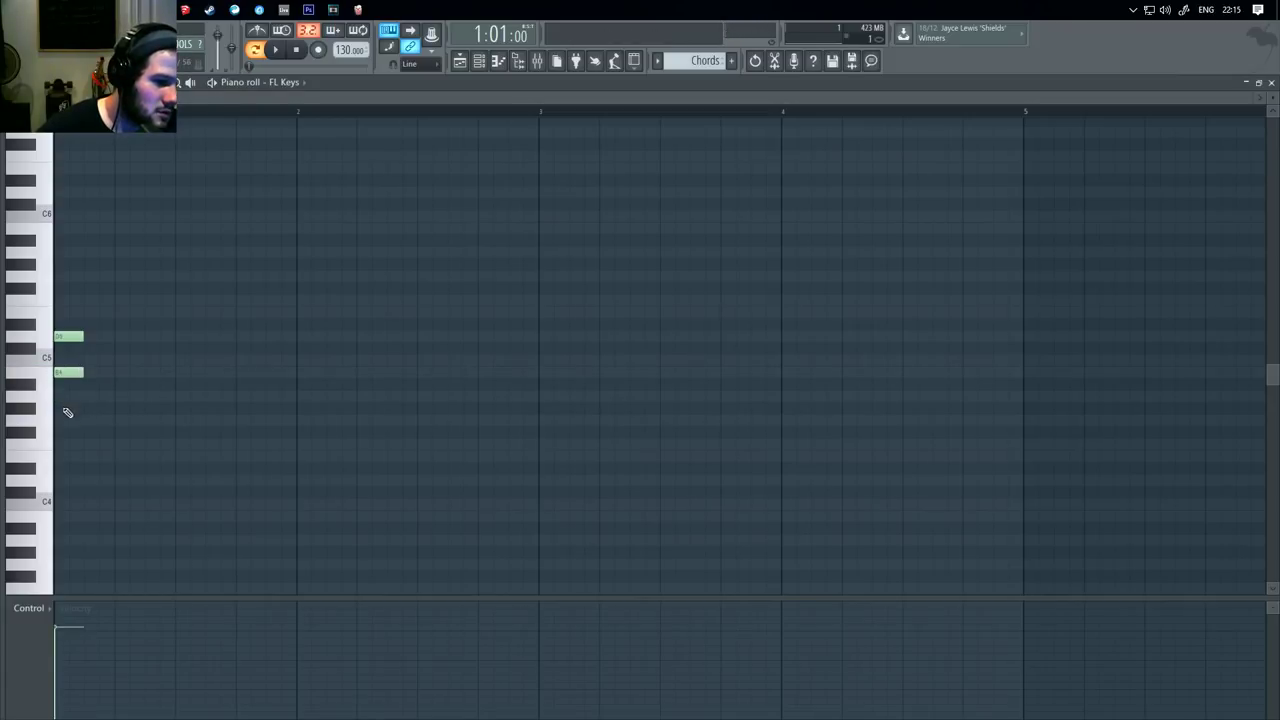
click(64, 408)
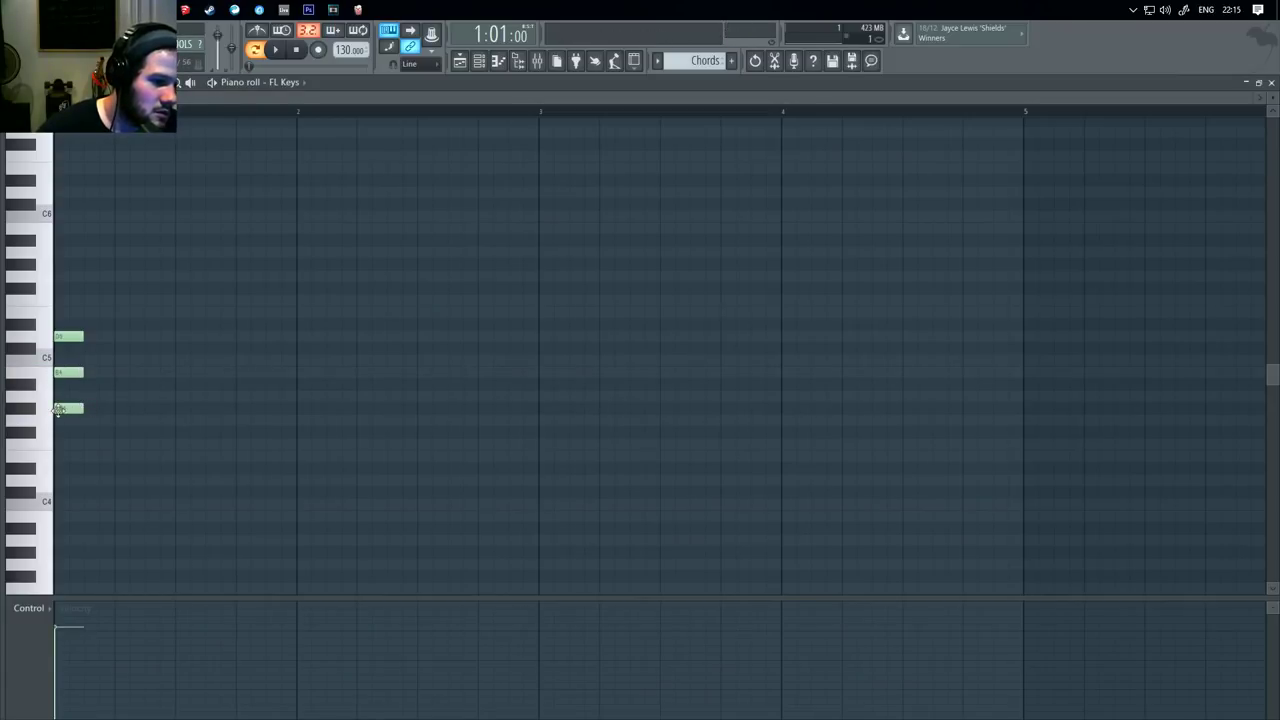
mouse_move(58, 410)
mouse_down()
mouse_move(58, 396)
mouse_move(62, 420)
mouse_up()
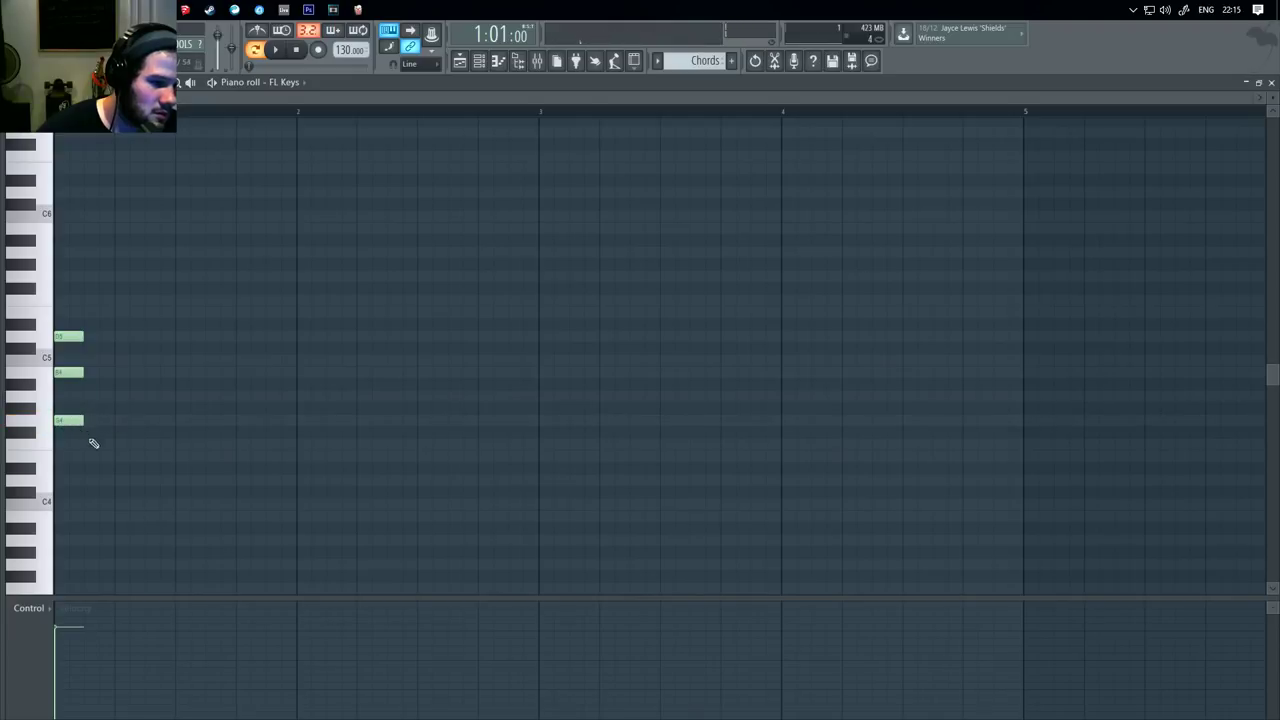
Step: Stretch all three chord notes to fill bar 1 and play the chord back
key(ctrl+a)
drag(86, 372, 300, 376)
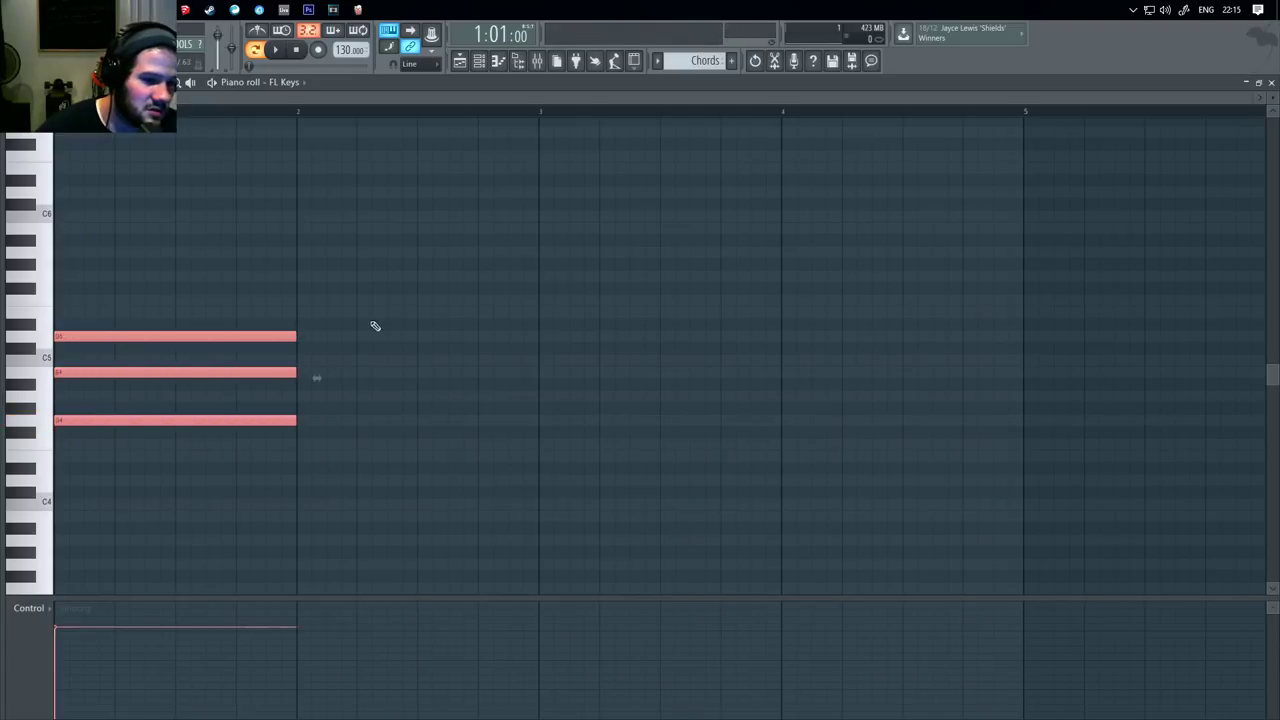
click(375, 326)
click(275, 49)
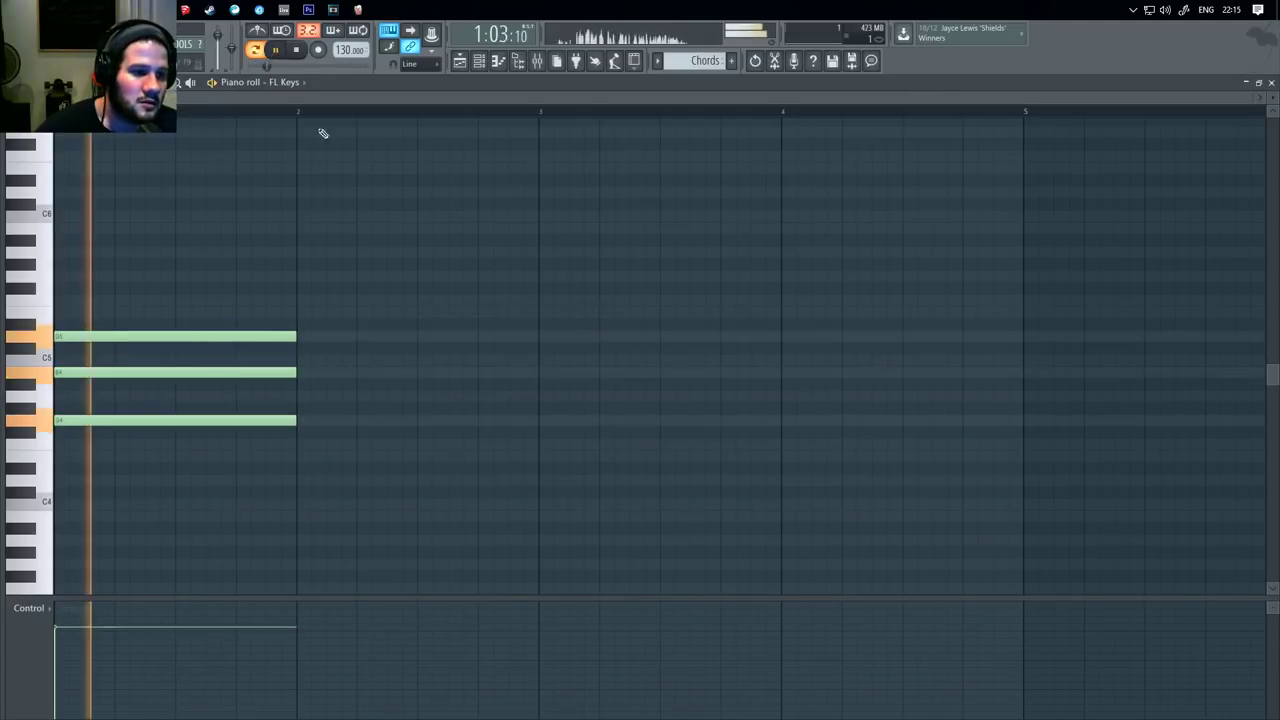
click(451, 371)
right_click(455, 372)
key(space)
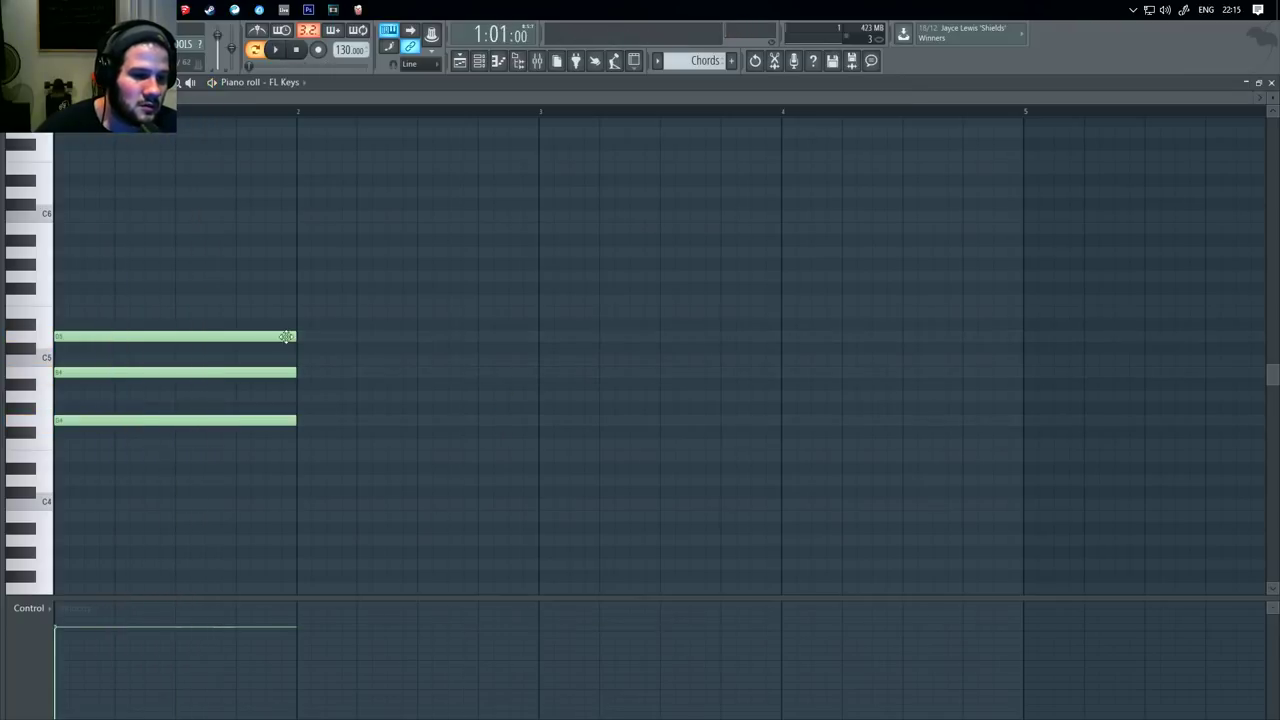
Step: Add a second one-bar chord of E5, C5 and E4 in bar 2
click(301, 313)
click(304, 349)
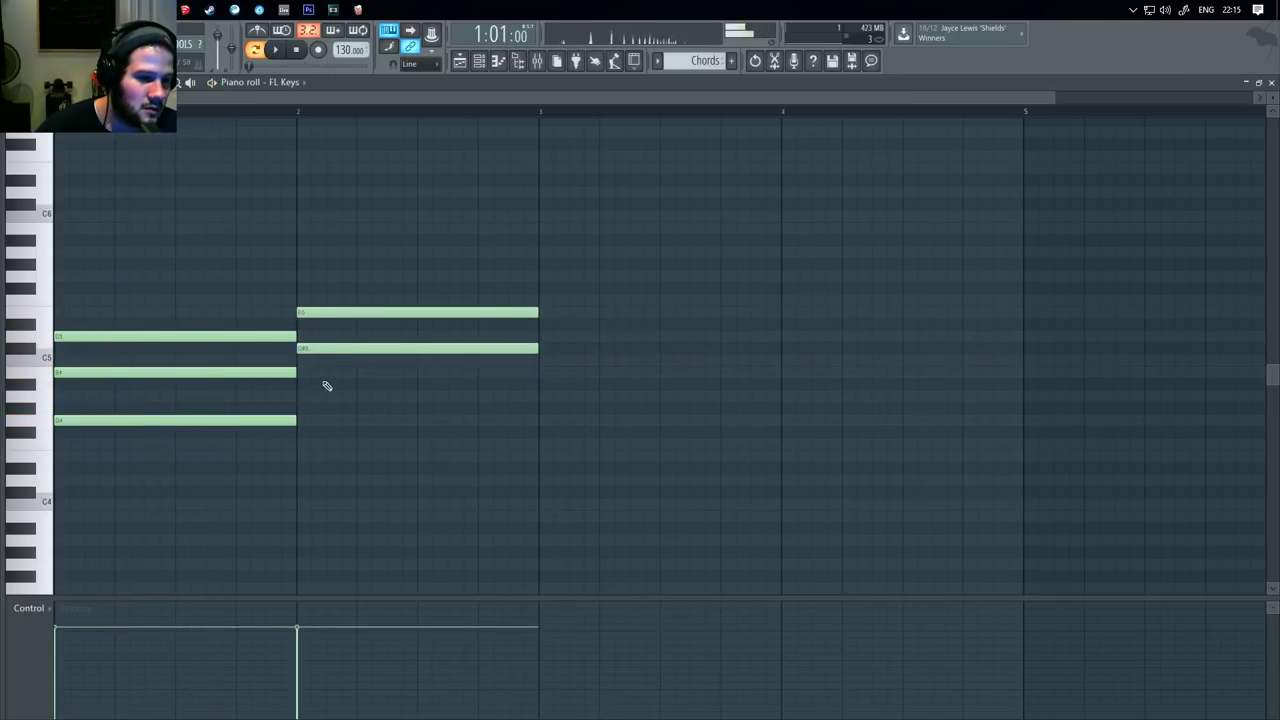
drag(318, 348, 323, 363)
click(313, 409)
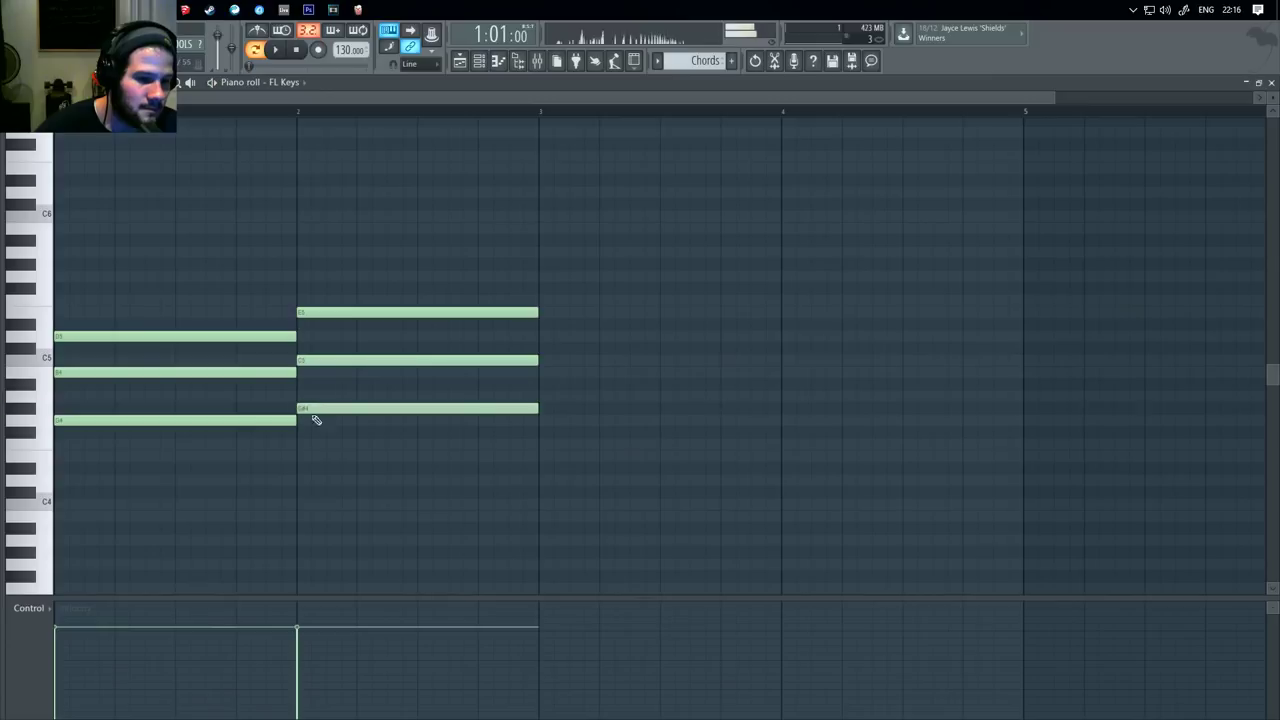
click(281, 110)
drag(363, 406, 366, 463)
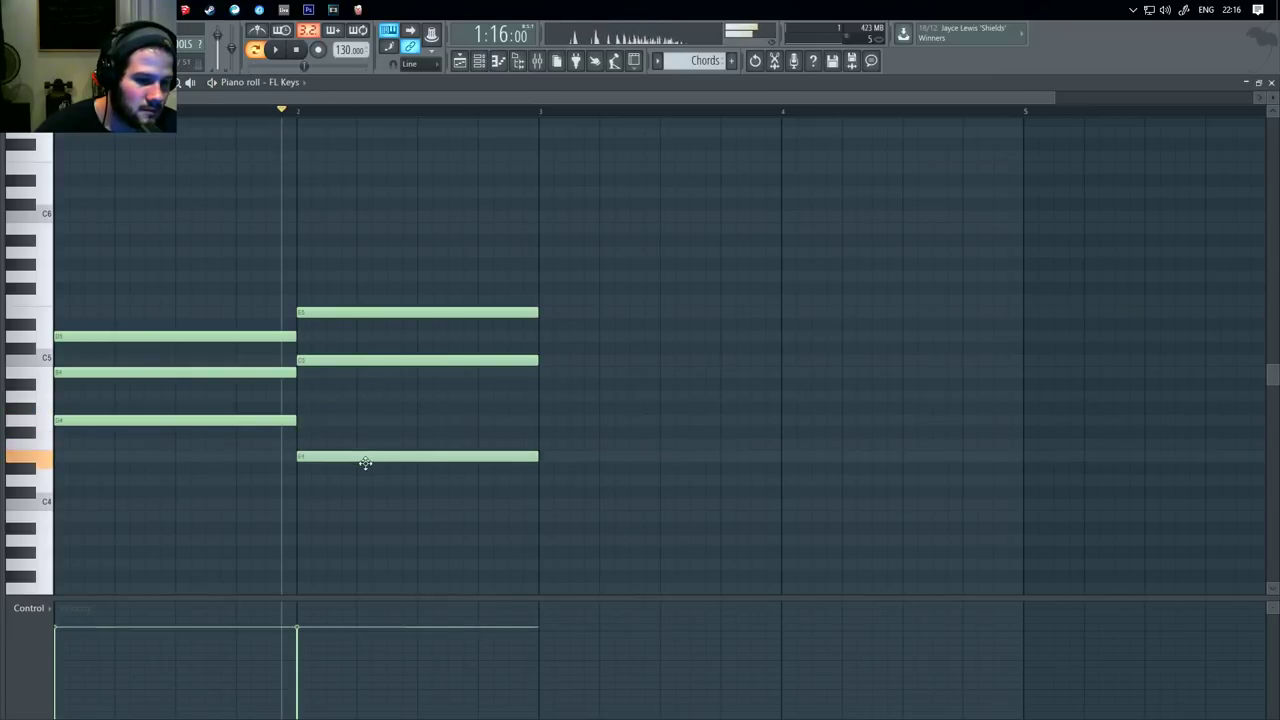
Step: Play back the bar 1 and bar 2 chords to audition the change between them
key(space)
key(space)
key(space)
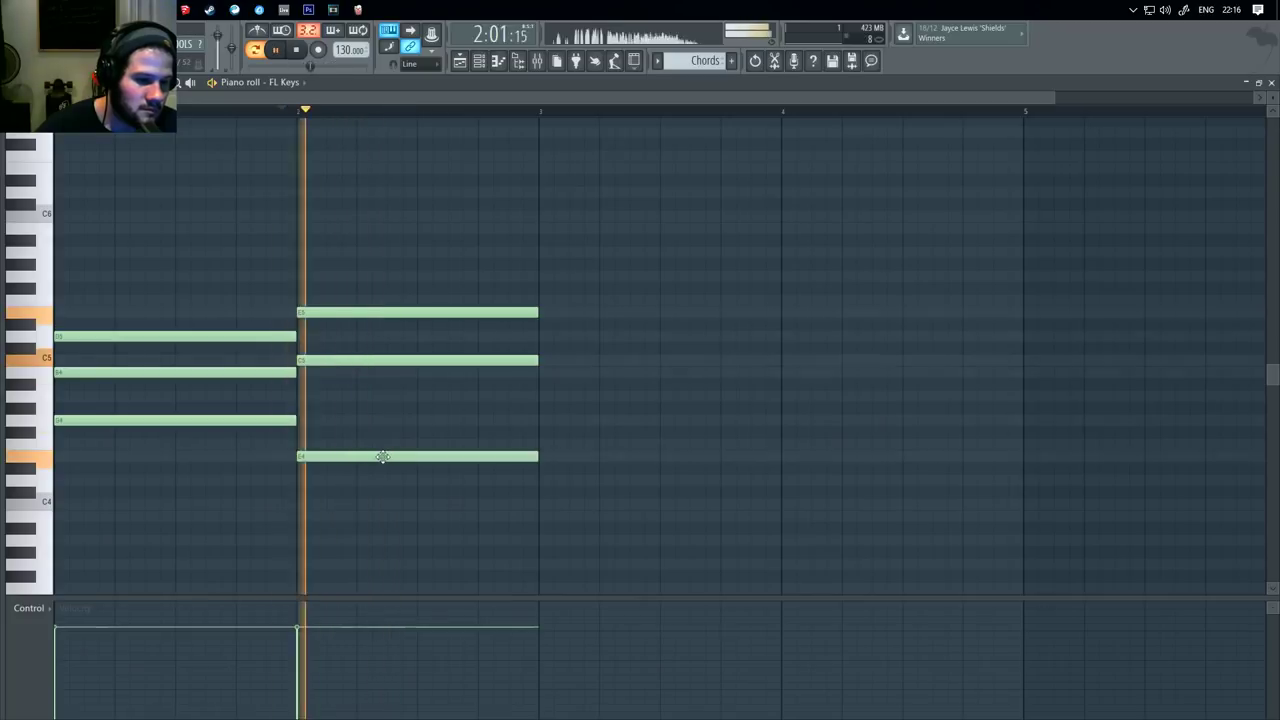
key(space)
click(219, 111)
key(space)
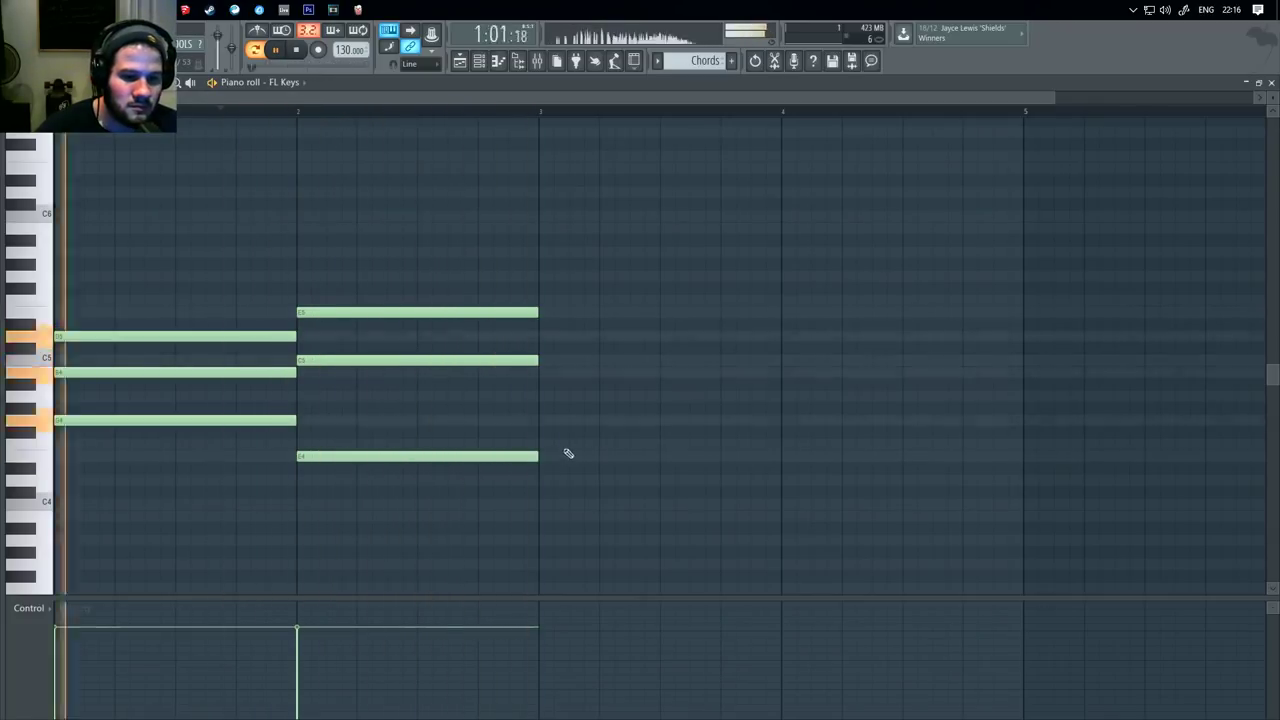
key(space)
Step: Add a third one-bar chord of G4, A5 and D5 in bar 3 and play it back
drag(557, 434, 553, 416)
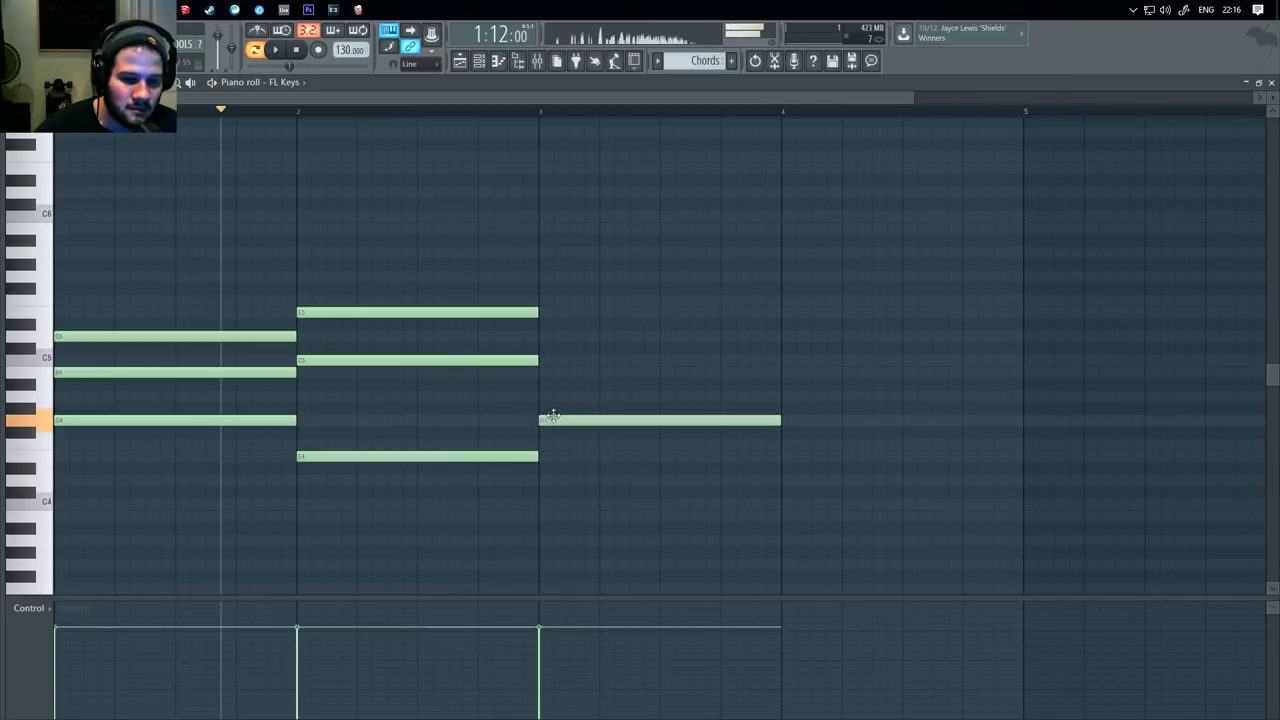
click(579, 275)
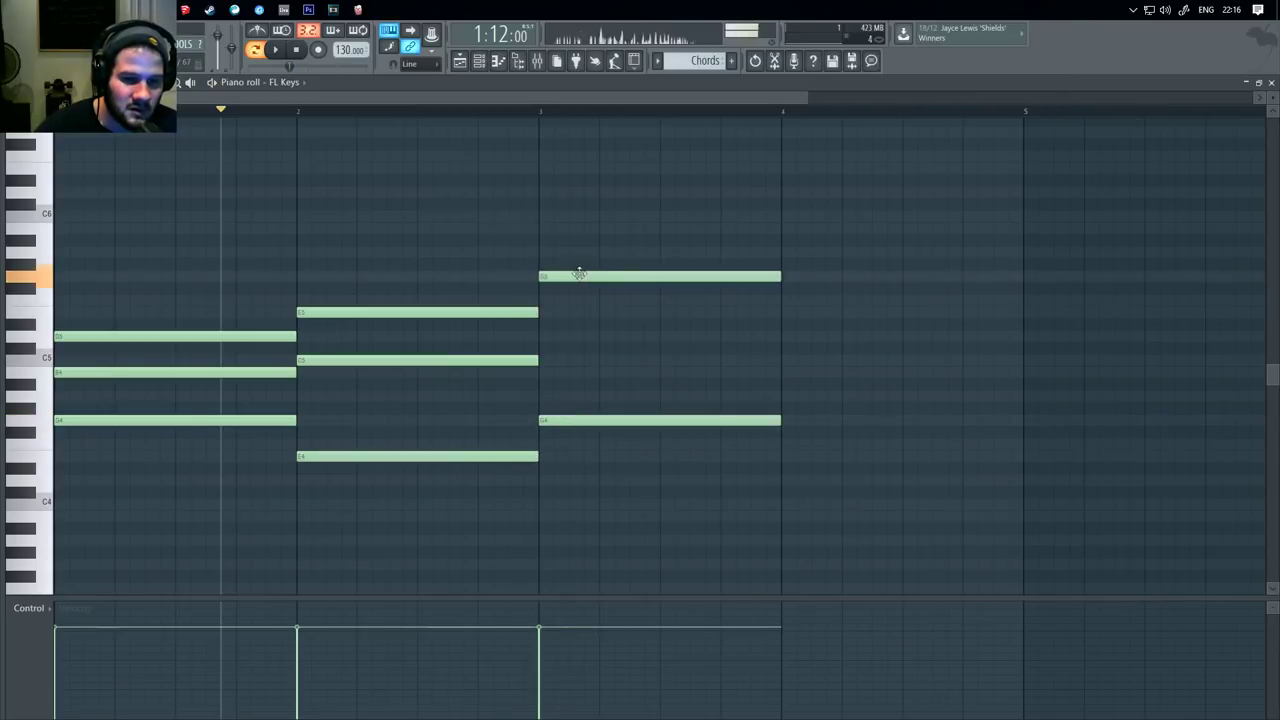
drag(579, 275, 575, 251)
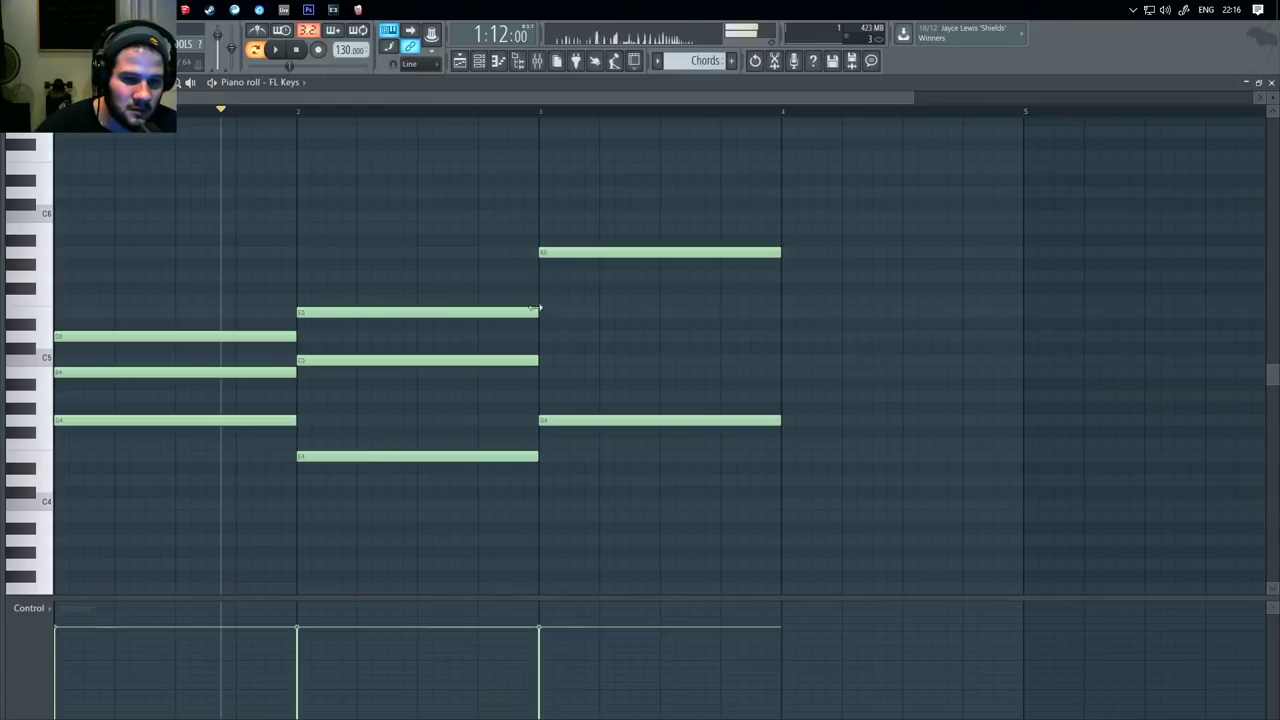
drag(552, 302, 560, 337)
key(space)
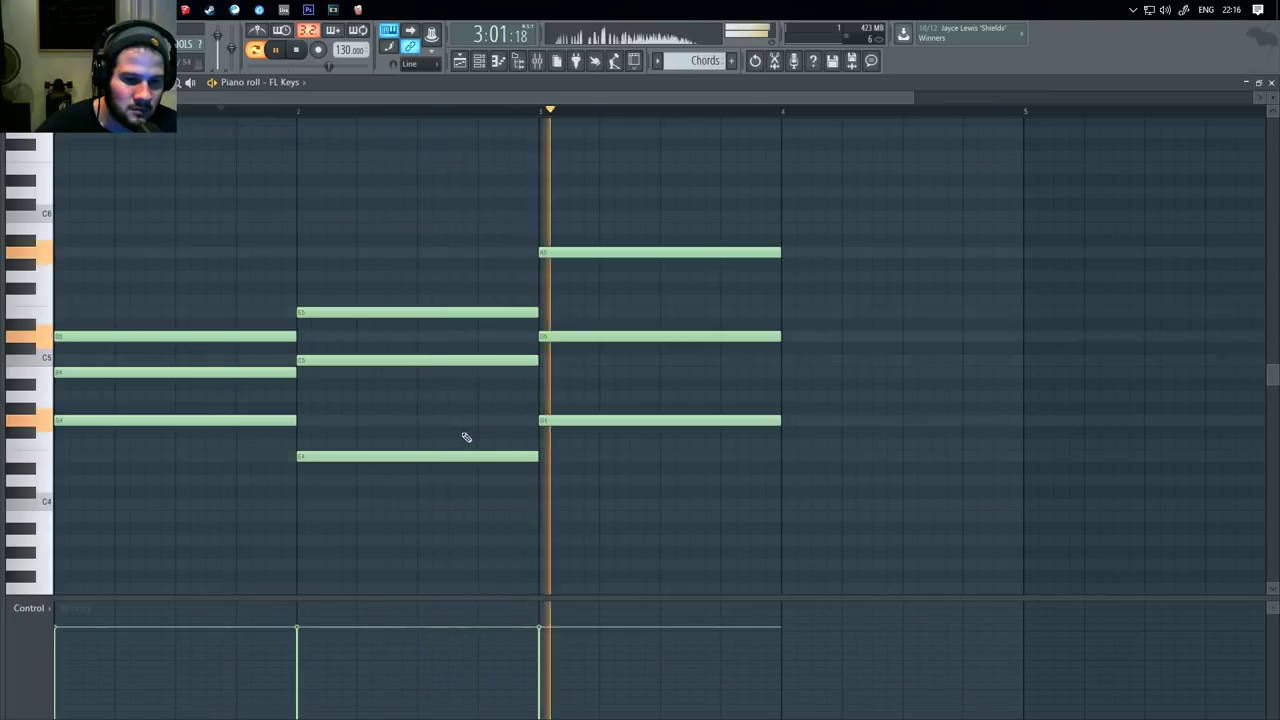
Step: Raise the lowest note of the bar 2 chord to A4 and play the progression back
key(space)
drag(457, 456, 461, 397)
key(space)
key(space)
key(space)
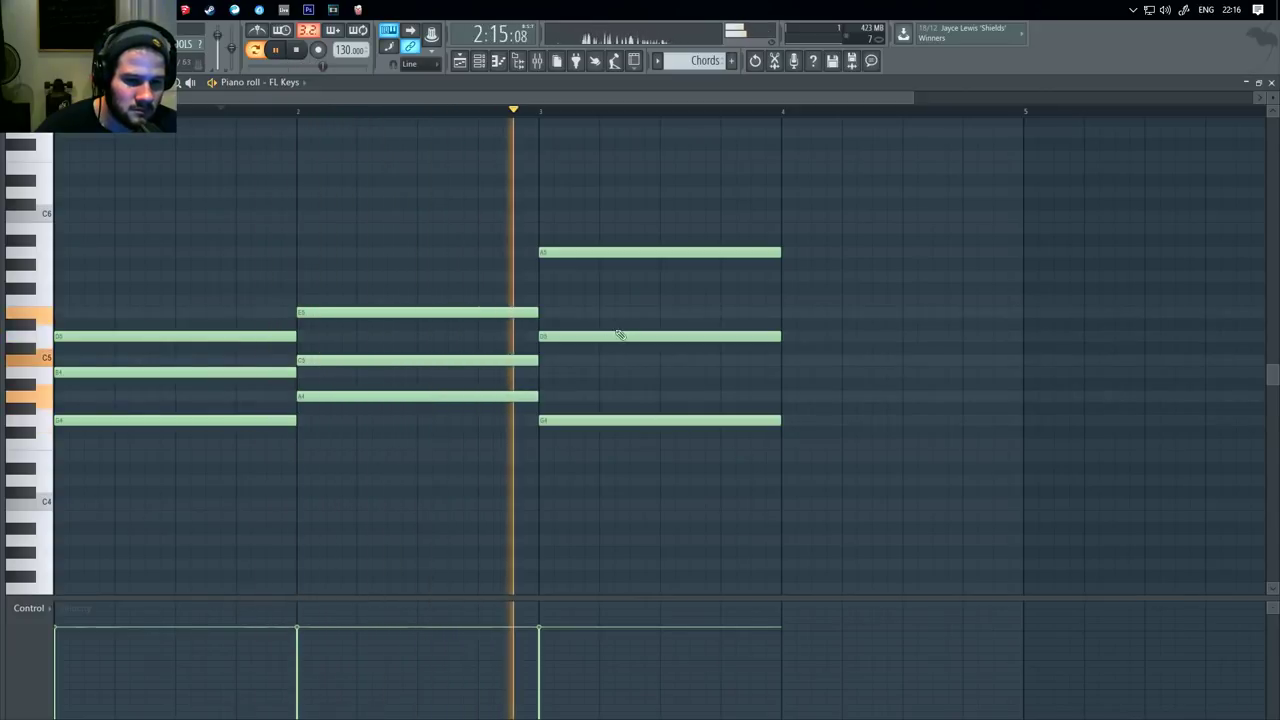
Step: Move the bar 3 chord's A5 note down to D4 and its D5 note down to B4, and audition it
key(space)
drag(623, 251, 618, 478)
drag(611, 337, 620, 369)
key(space)
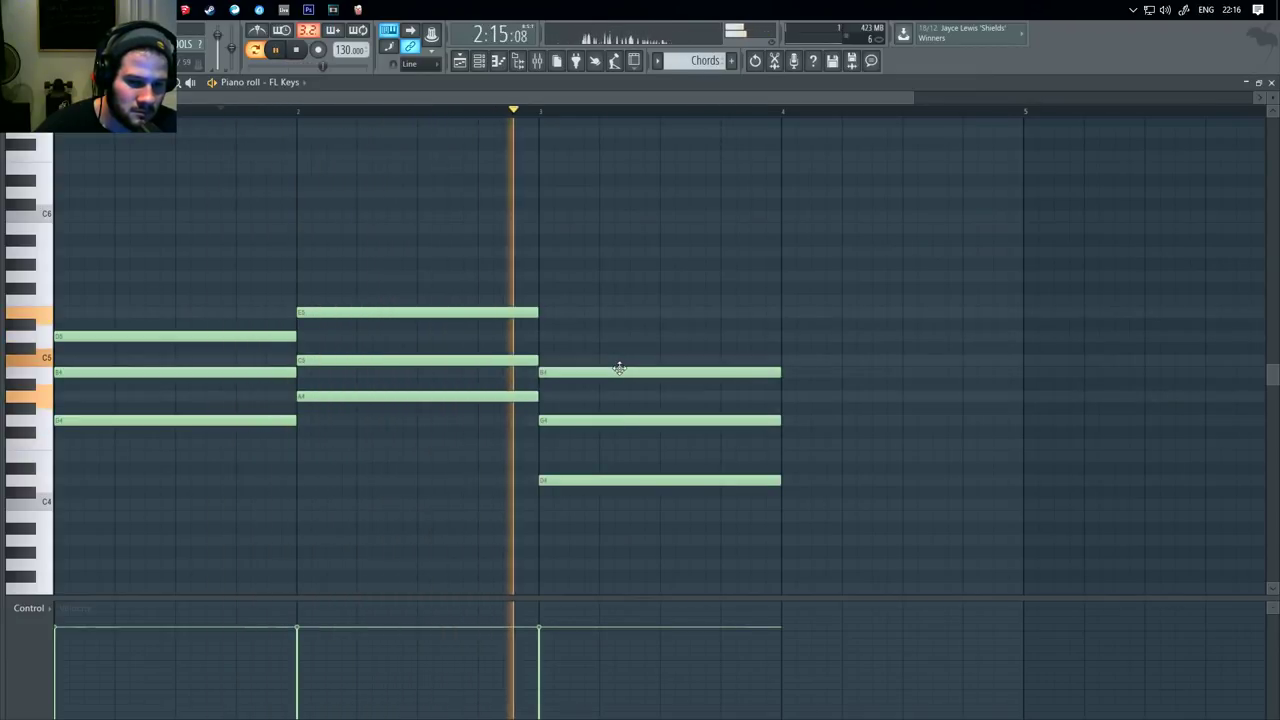
Step: Revoice the bar 3 chord as G4, E4 and D4 and listen to the progression
key(space)
drag(617, 373, 613, 410)
click(615, 445)
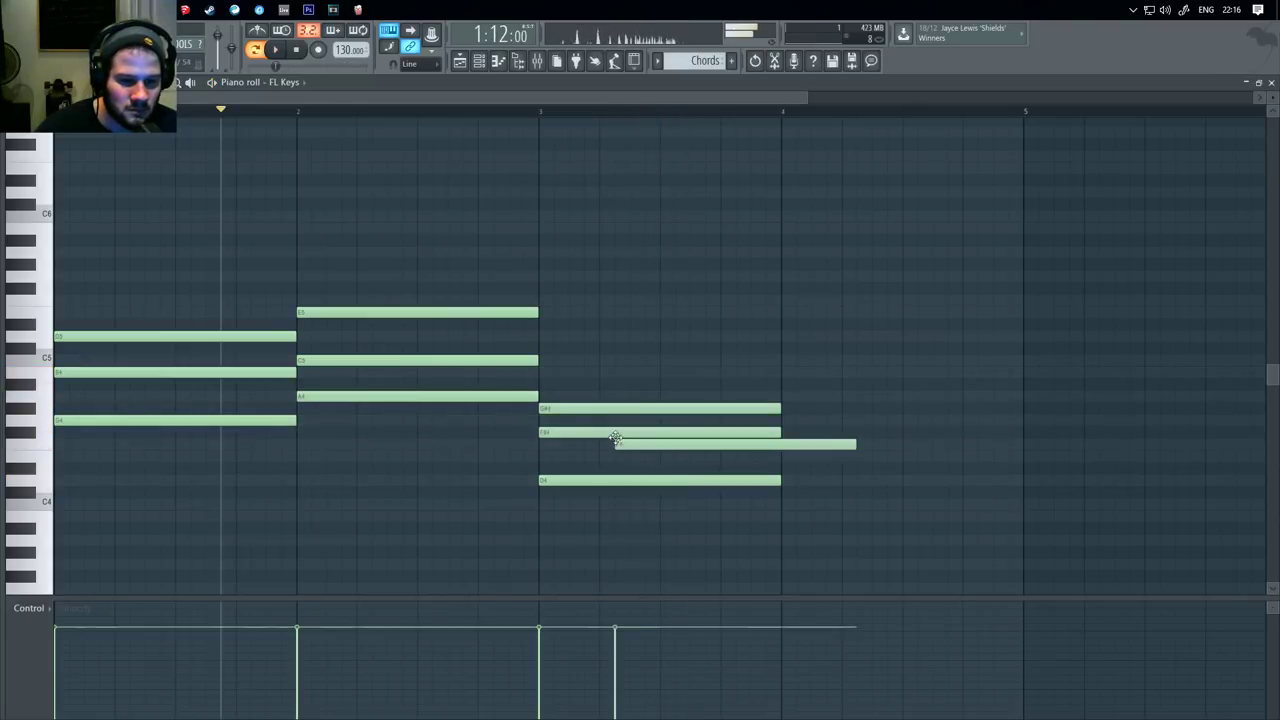
right_click(625, 440)
drag(657, 532, 628, 458)
ctrl+click(622, 463)
drag(627, 413, 628, 421)
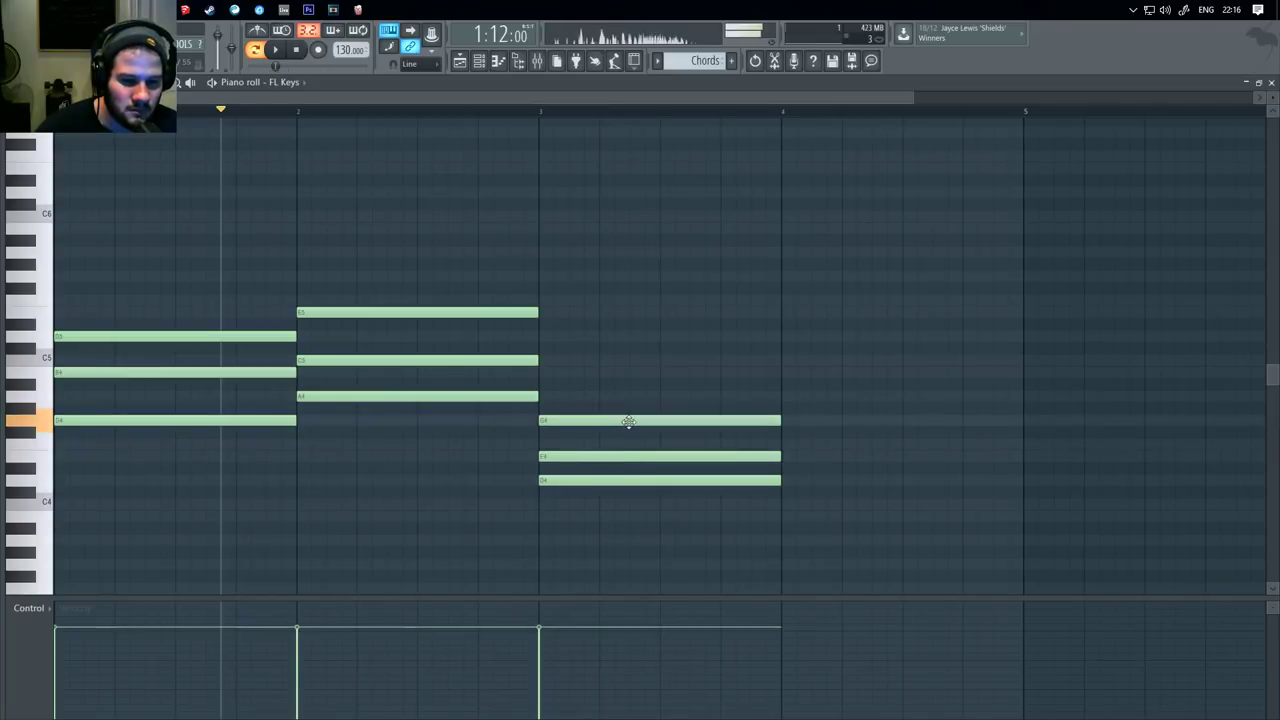
key(space)
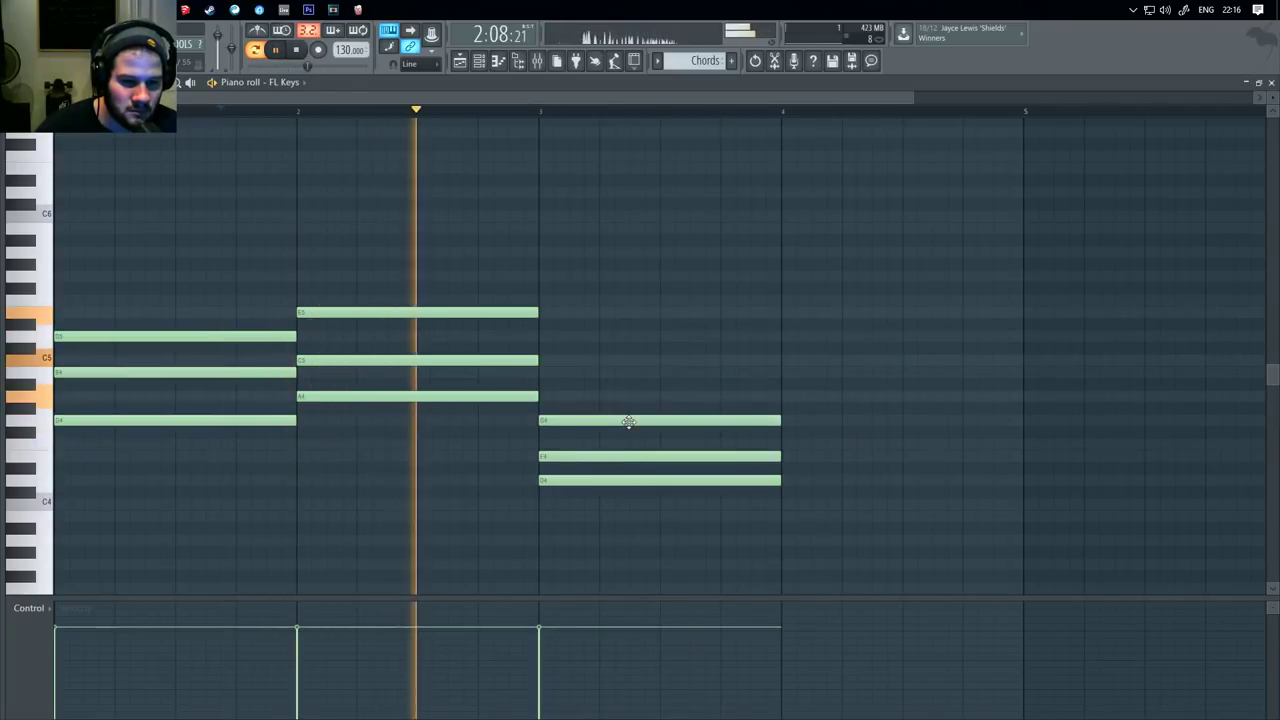
key(space)
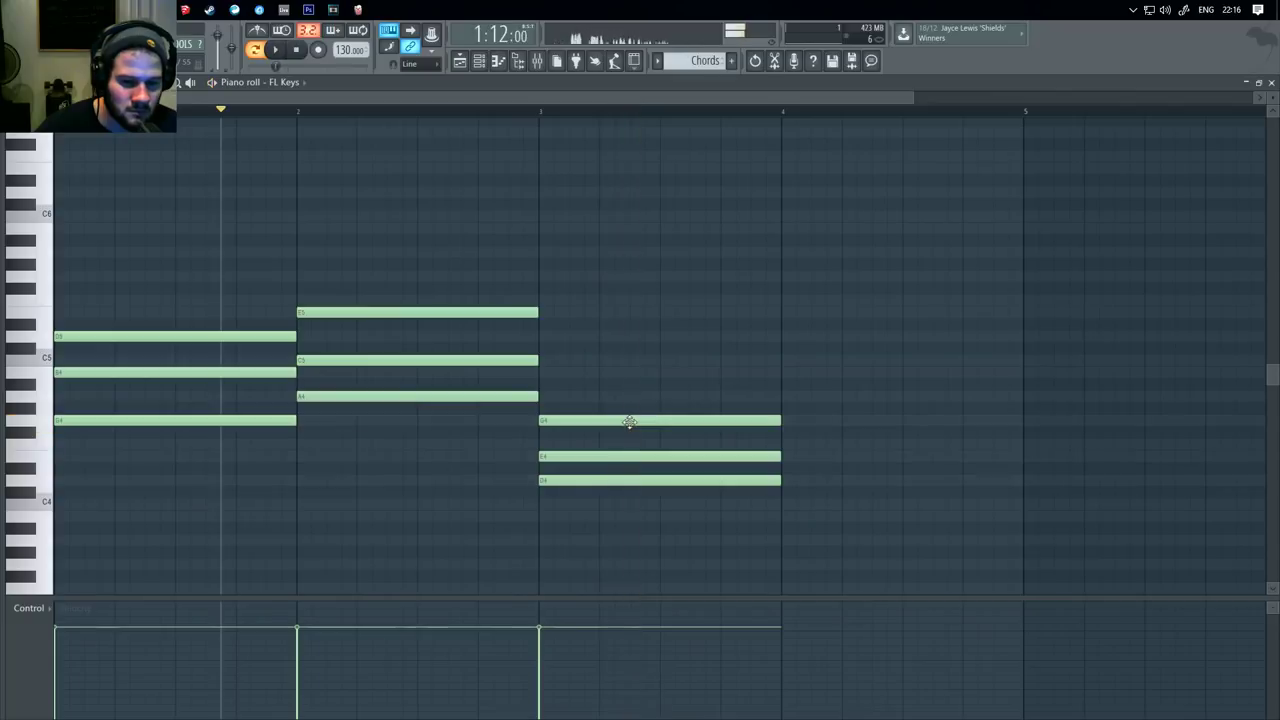
Step: Try the bar 3 chord with its top note at B4 and its lowest note at C4
drag(628, 421, 626, 367)
key(space)
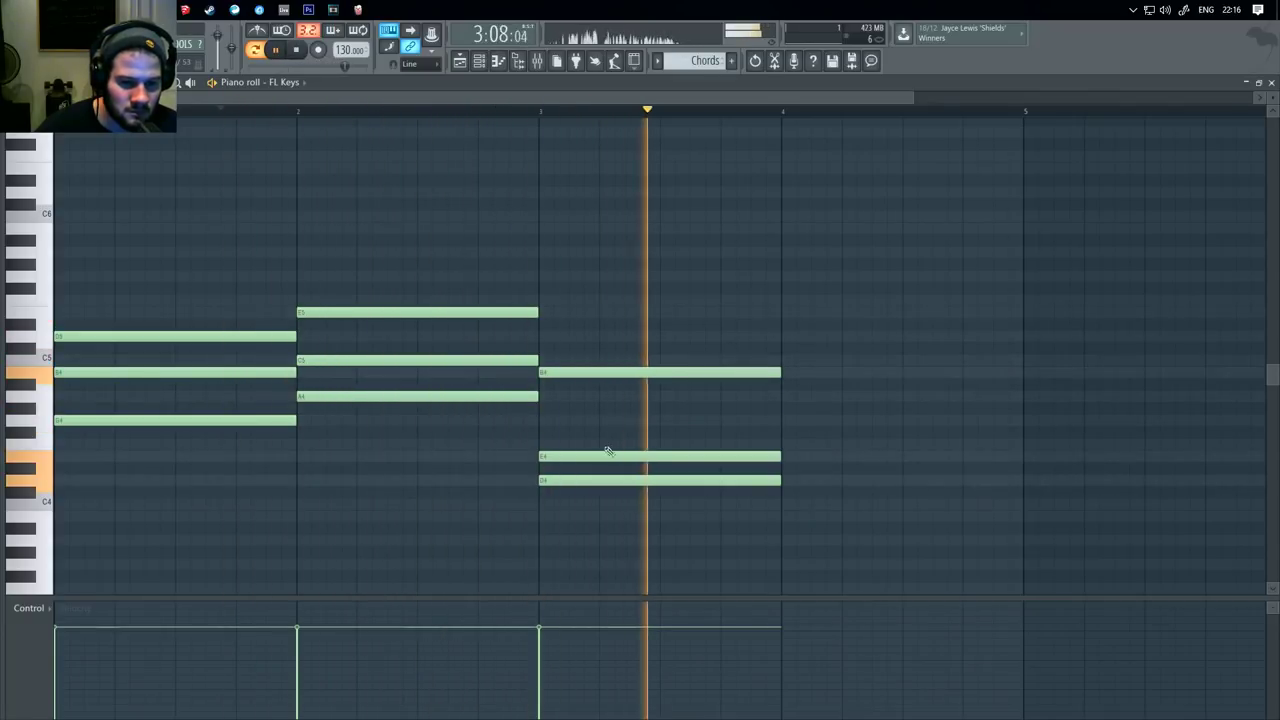
key(space)
drag(579, 457, 579, 515)
key(space)
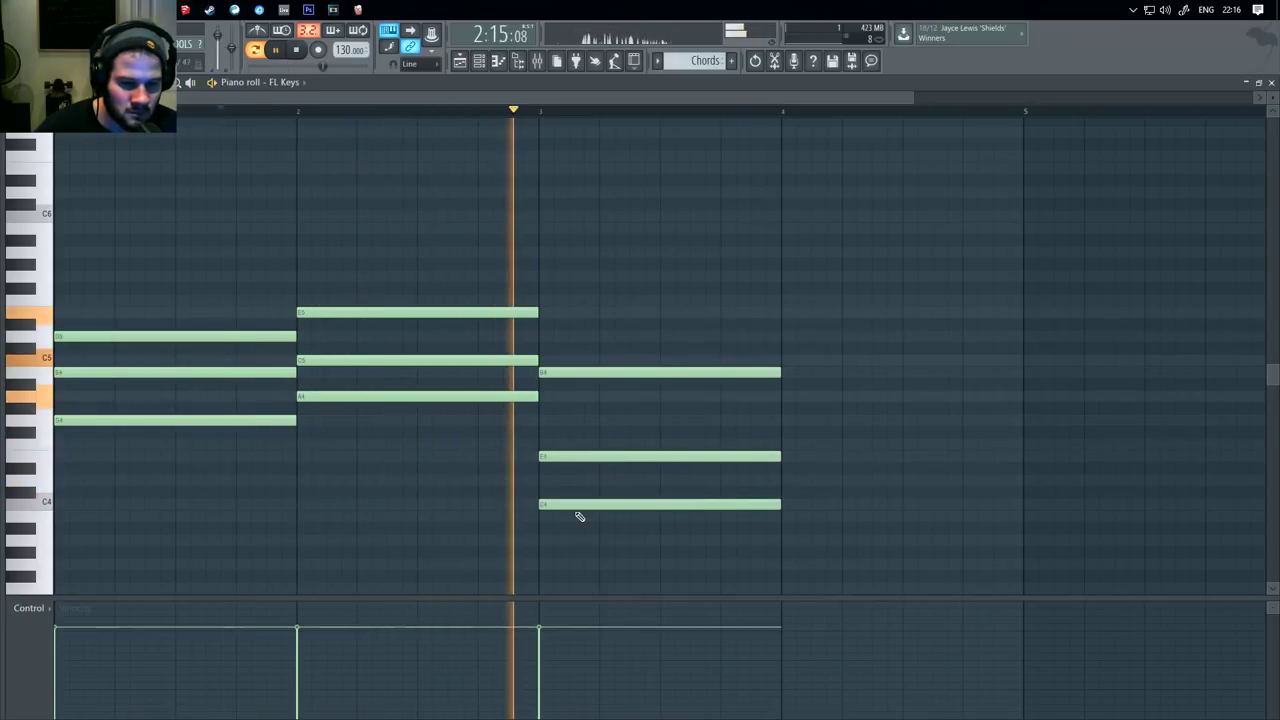
key(space)
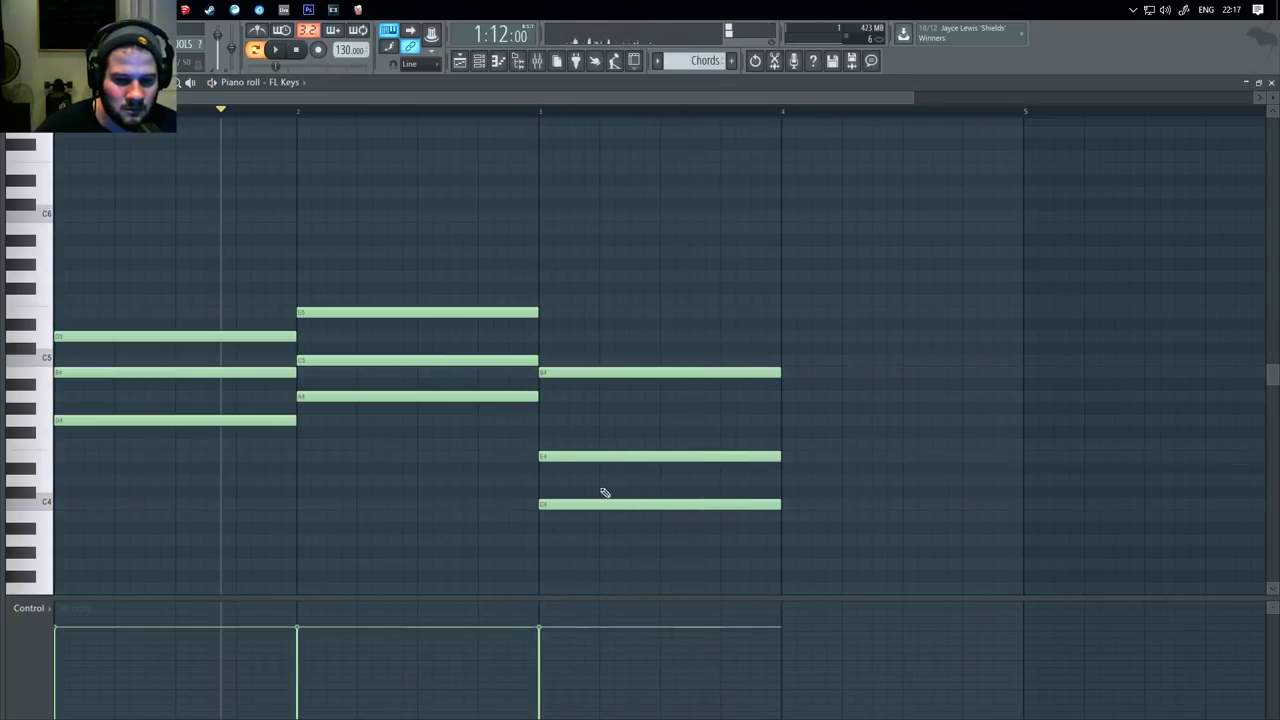
Step: Move the bar 3 chord's notes to D5, G4 and E4
drag(576, 371, 577, 335)
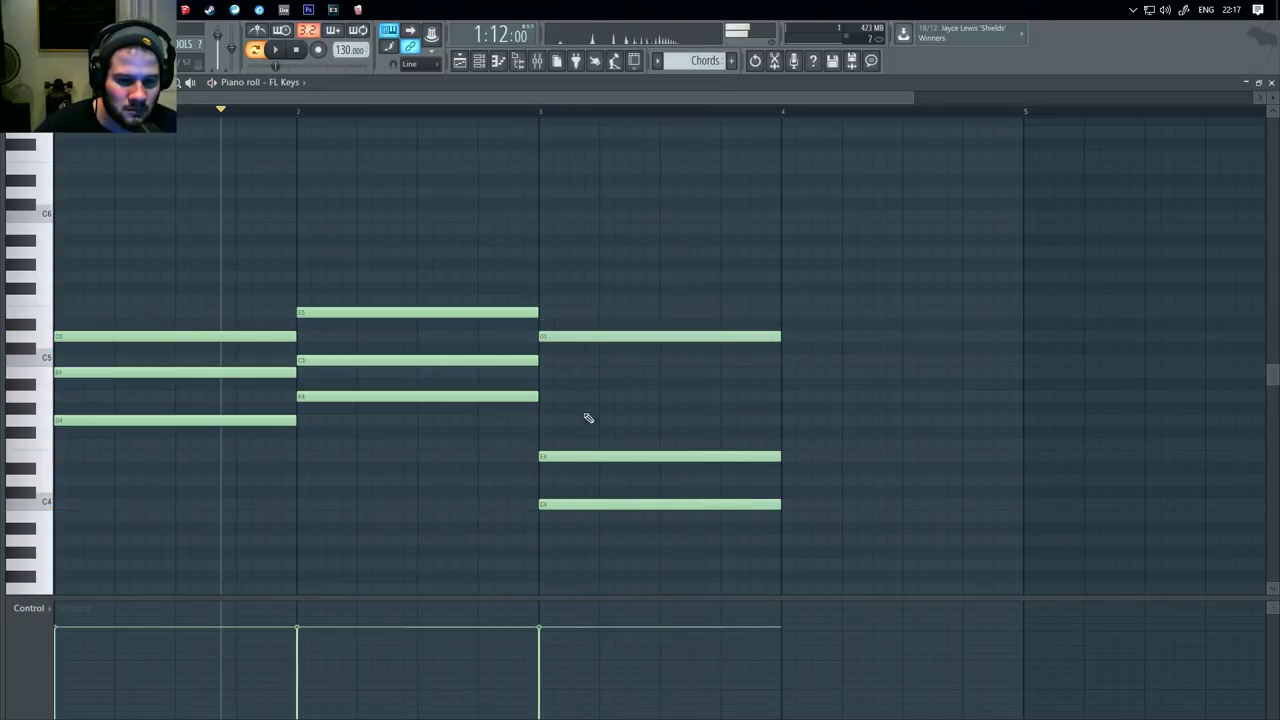
mouse_move(586, 420)
mouse_down()
mouse_move(584, 432)
mouse_move(601, 418)
mouse_up()
key(ctrl+z)
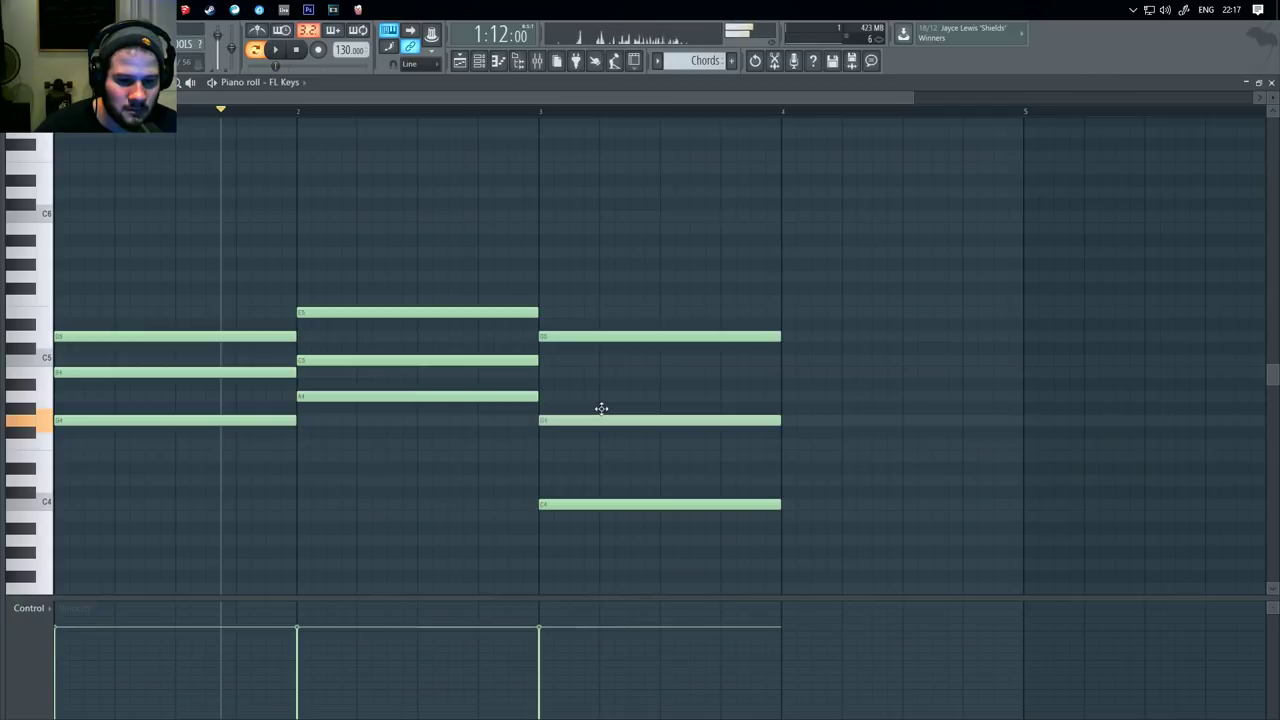
drag(592, 504, 585, 456)
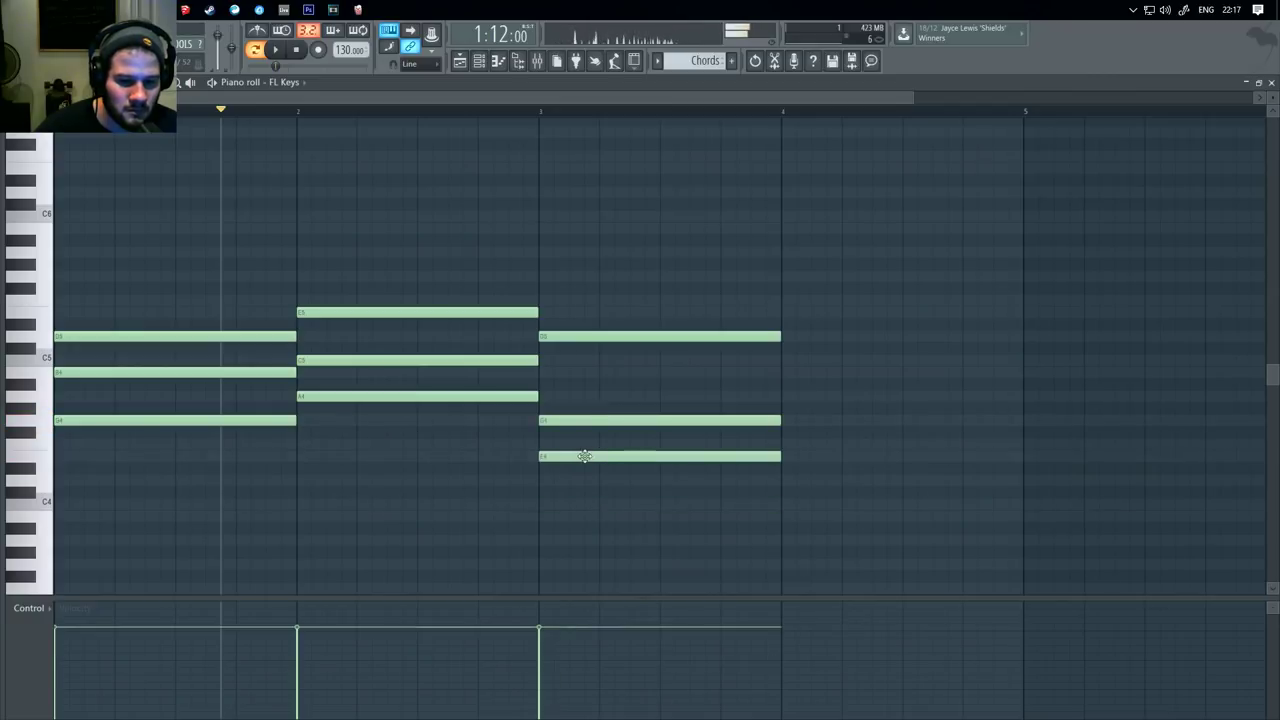
Step: Play back the three-chord progression to judge how it flows into bar 4
key(space)
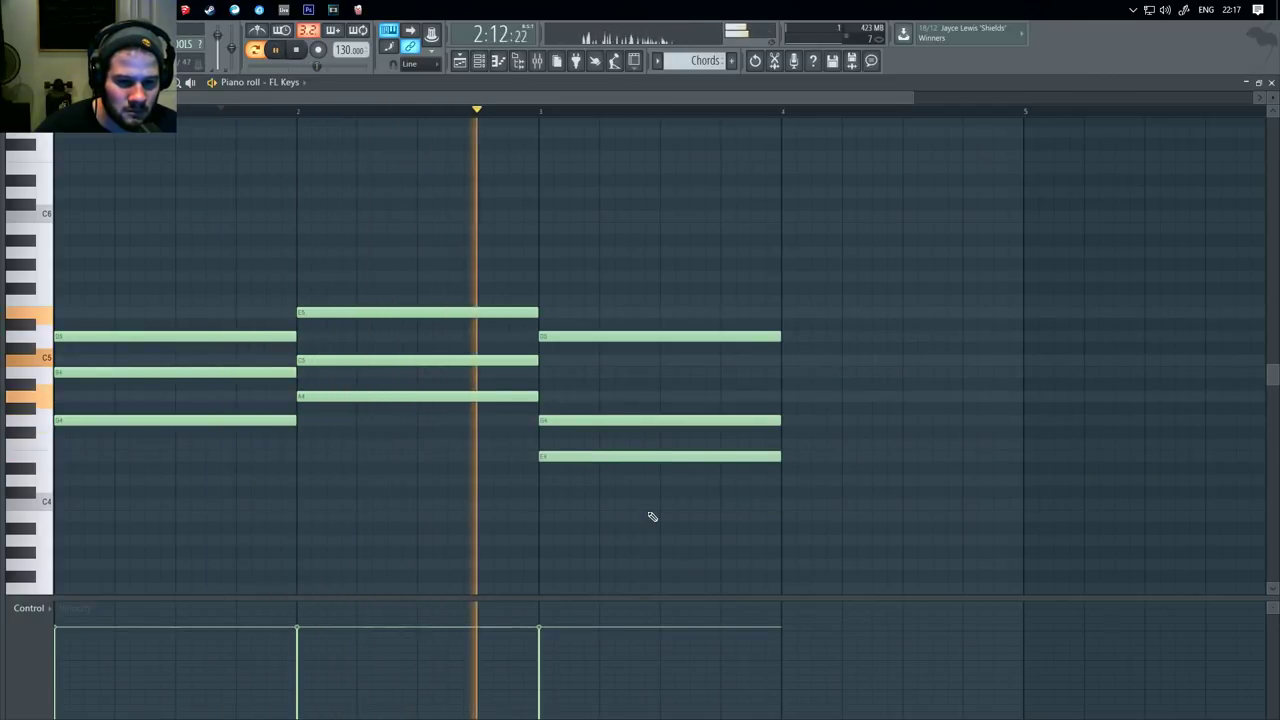
click(1010, 530)
right_click(1010, 530)
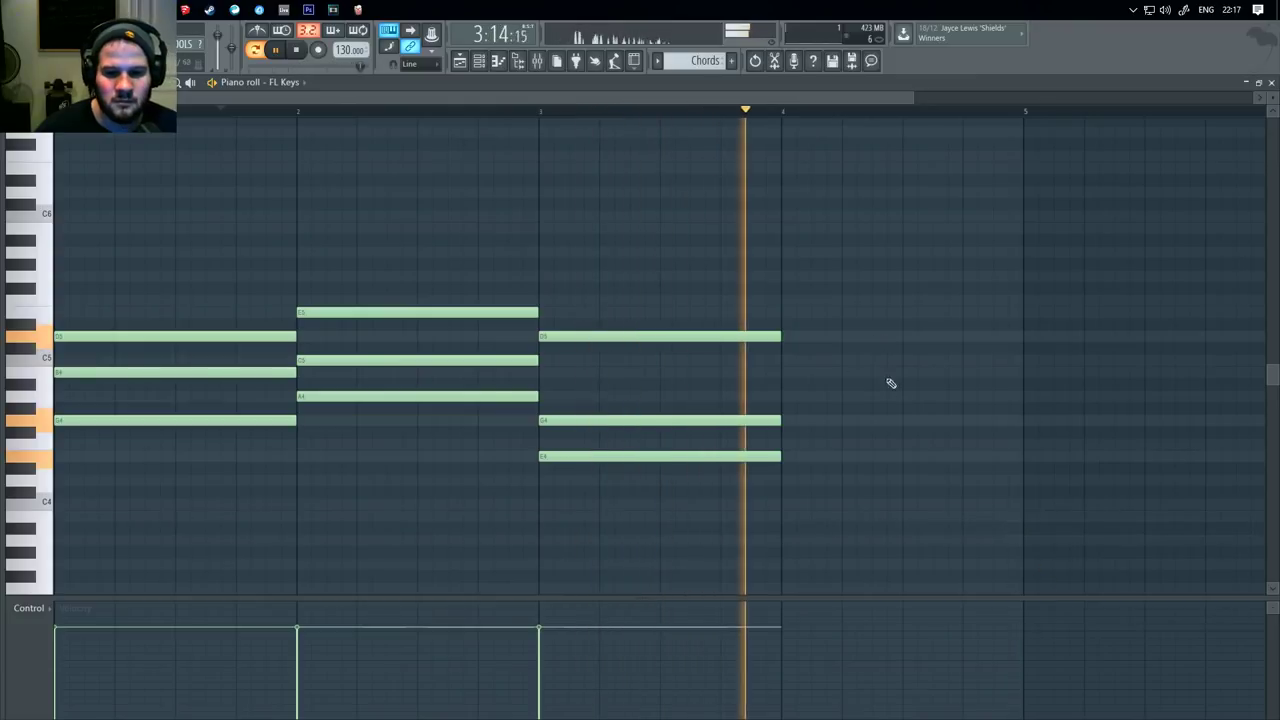
key(space)
click(843, 360)
right_click(845, 362)
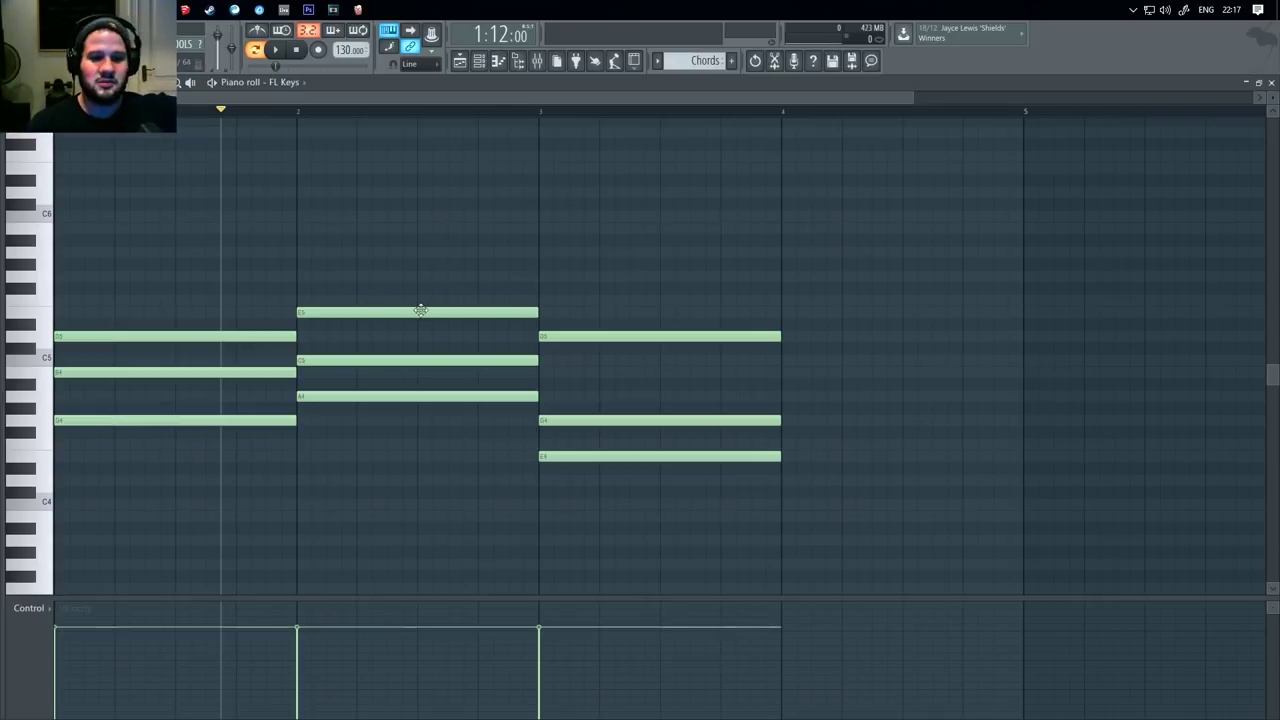
click(299, 115)
click(542, 112)
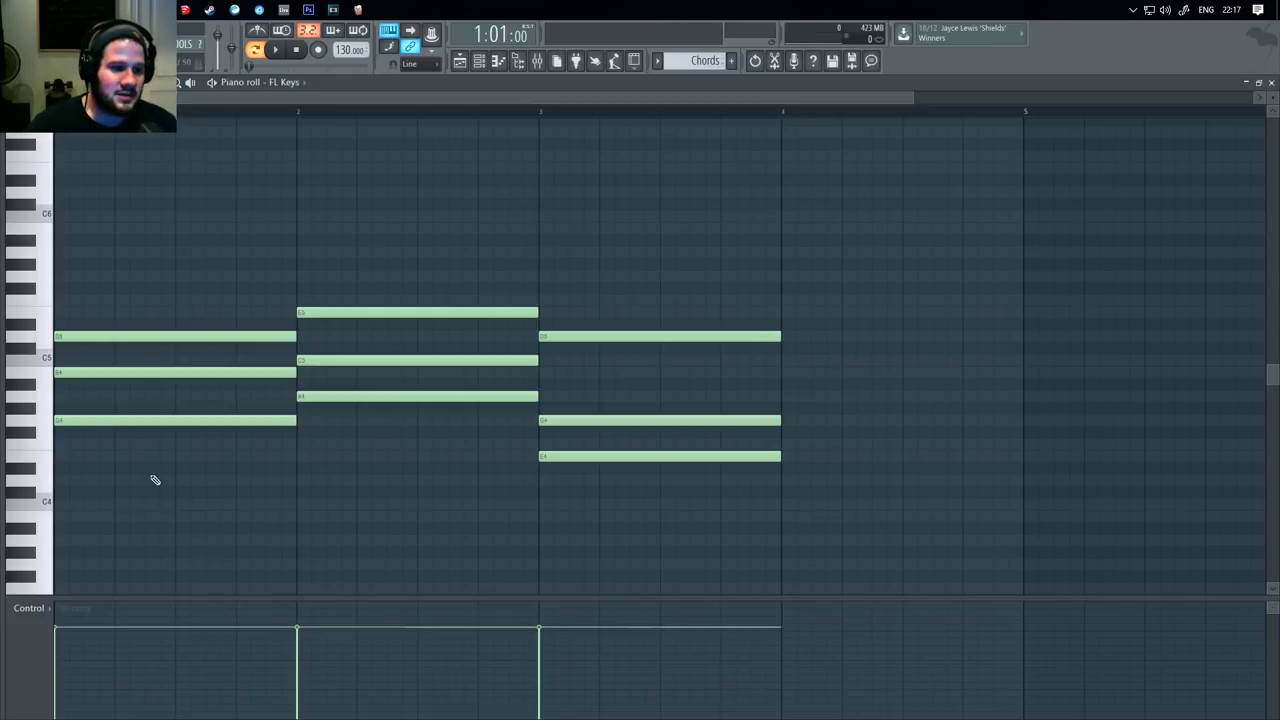
Step: Copy the bar 1 chord into bar 4 as the fourth chord of the progression
drag(216, 527, 144, 269)
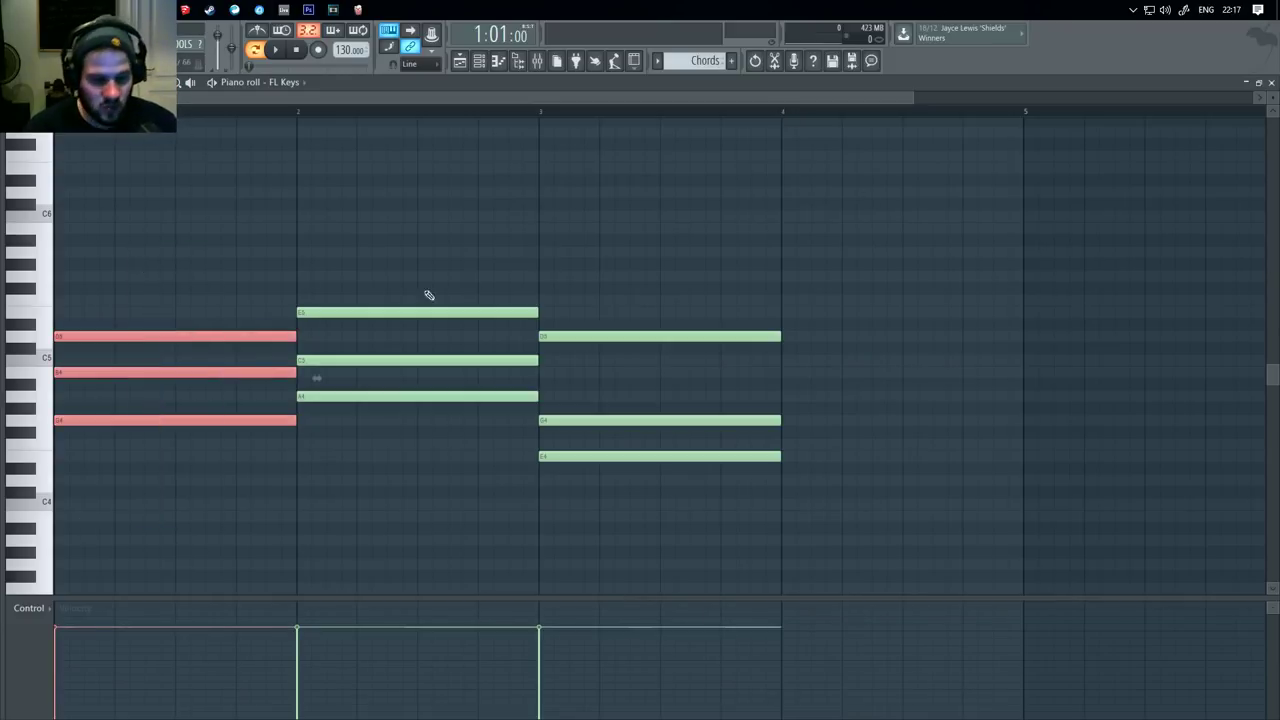
mouse_move(122, 340)
mouse_down()
mouse_move(954, 326)
mouse_move(869, 323)
mouse_move(850, 344)
mouse_move(843, 323)
mouse_up()
click(842, 252)
right_click(844, 252)
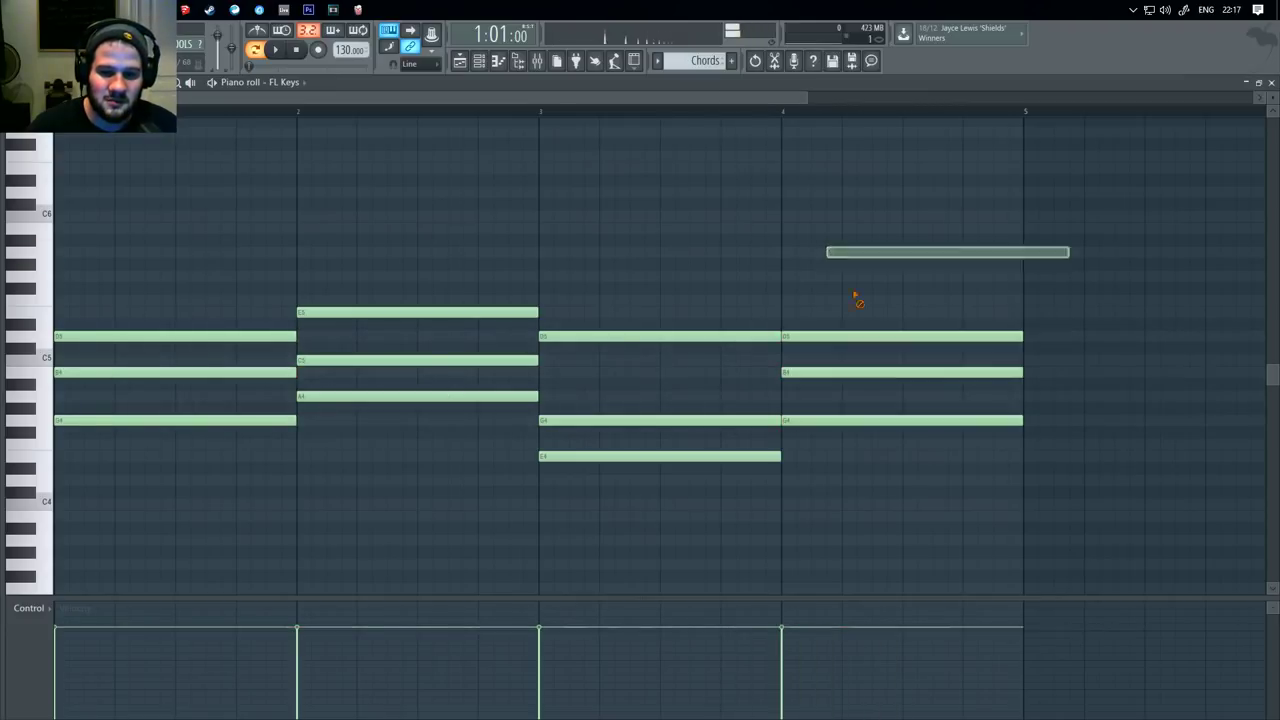
Step: Play back the four-bar progression to hear the copied chord in bar 4
key(space)
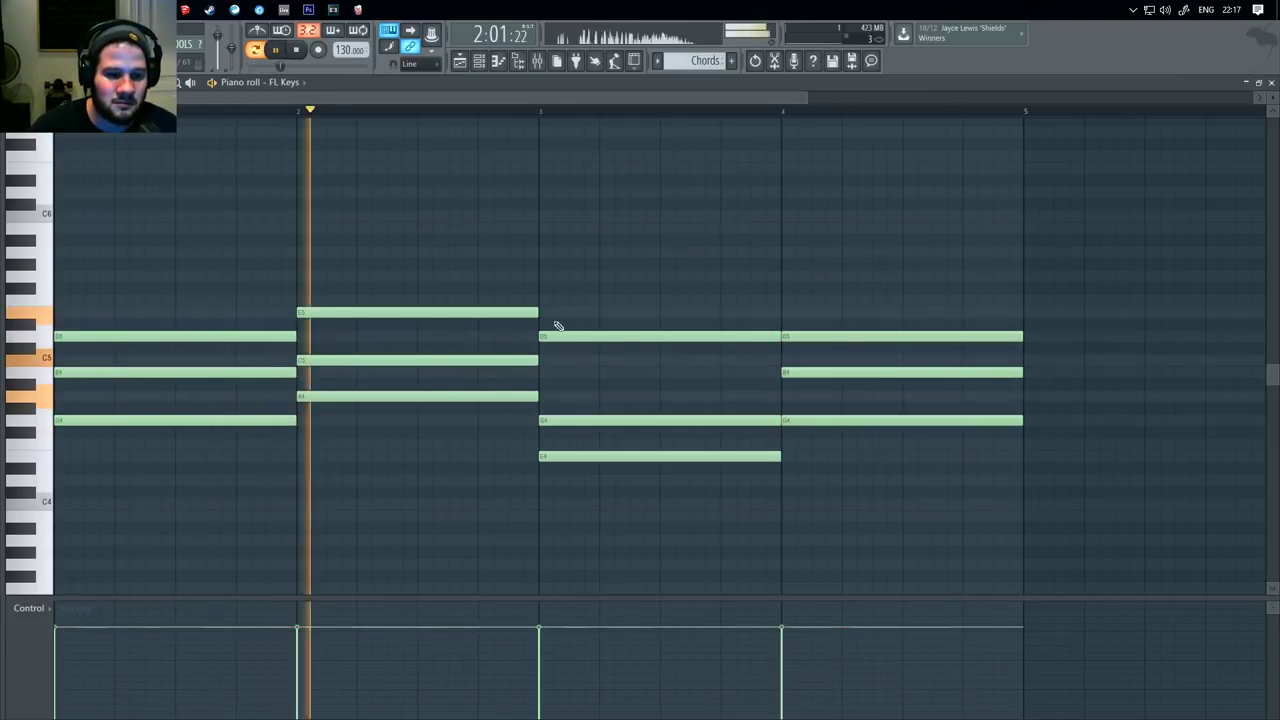
click(795, 200)
right_click(795, 200)
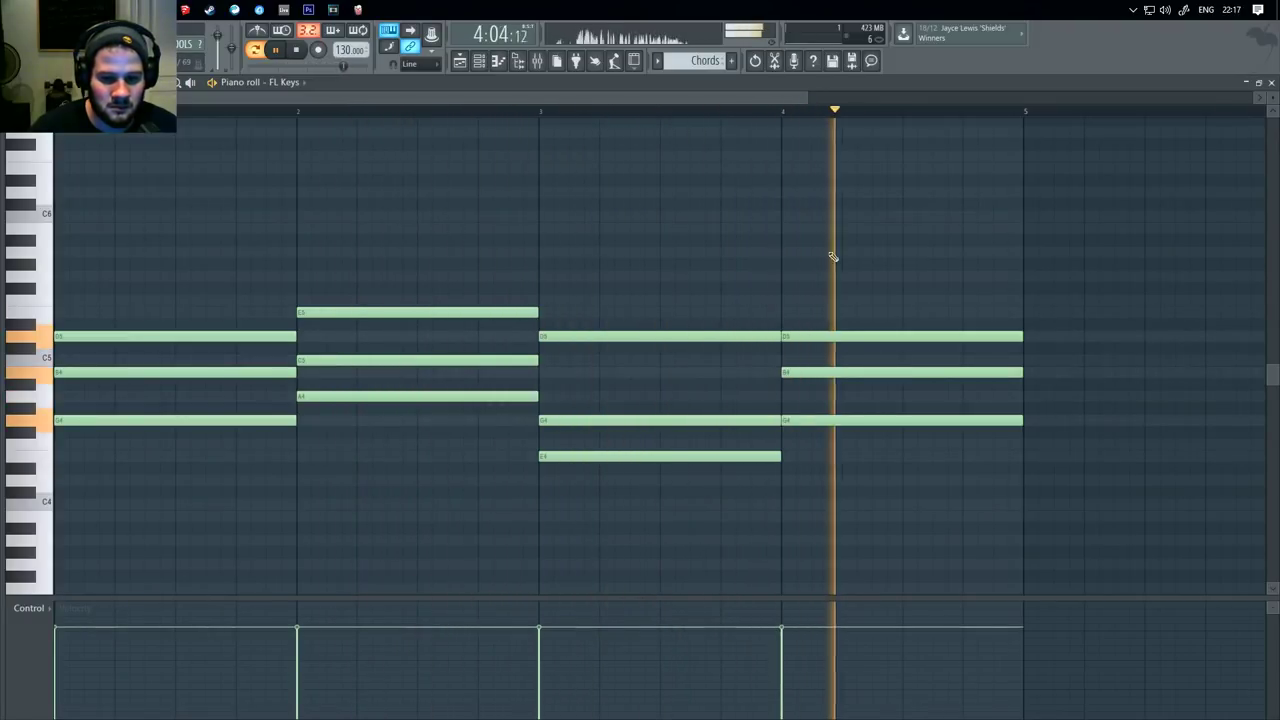
click(1198, 238)
right_click(1198, 238)
key(space)
Step: Try the bar 4 chord with E5 and C5 above G4, and place a D5 note in bar 5
drag(820, 334, 815, 273)
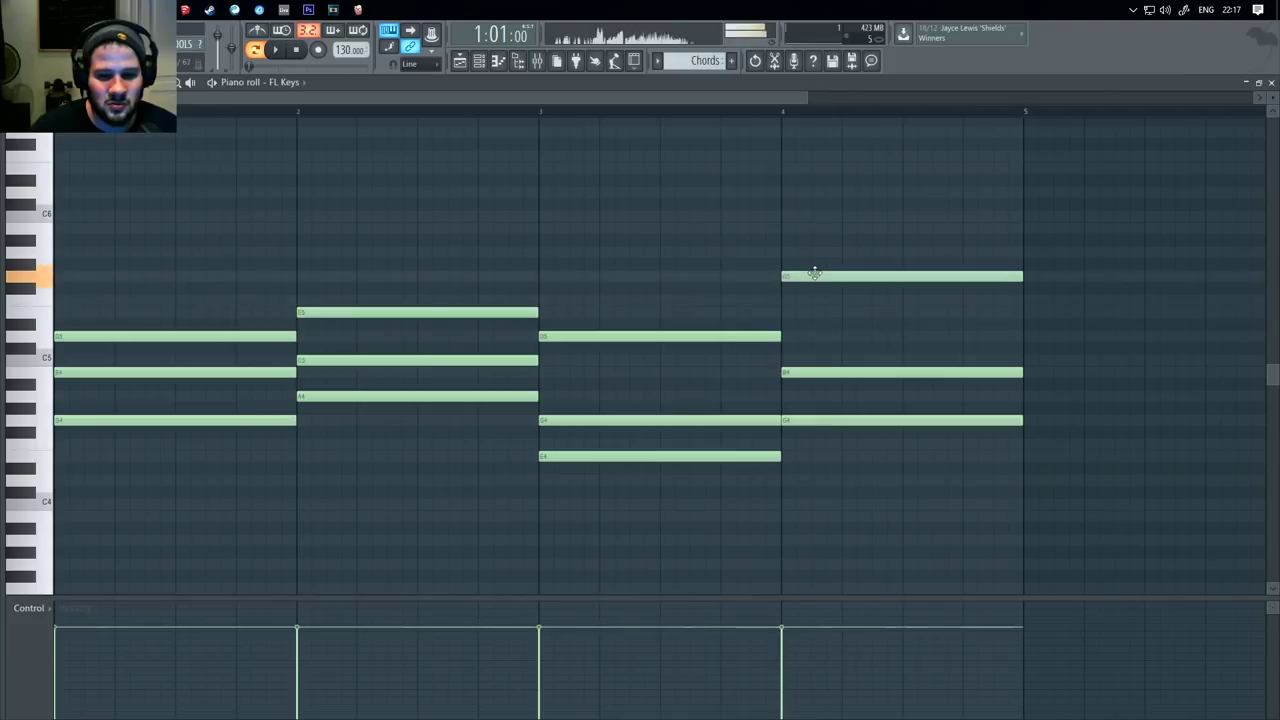
mouse_move(810, 373)
mouse_down()
mouse_move(811, 323)
mouse_move(813, 370)
mouse_up()
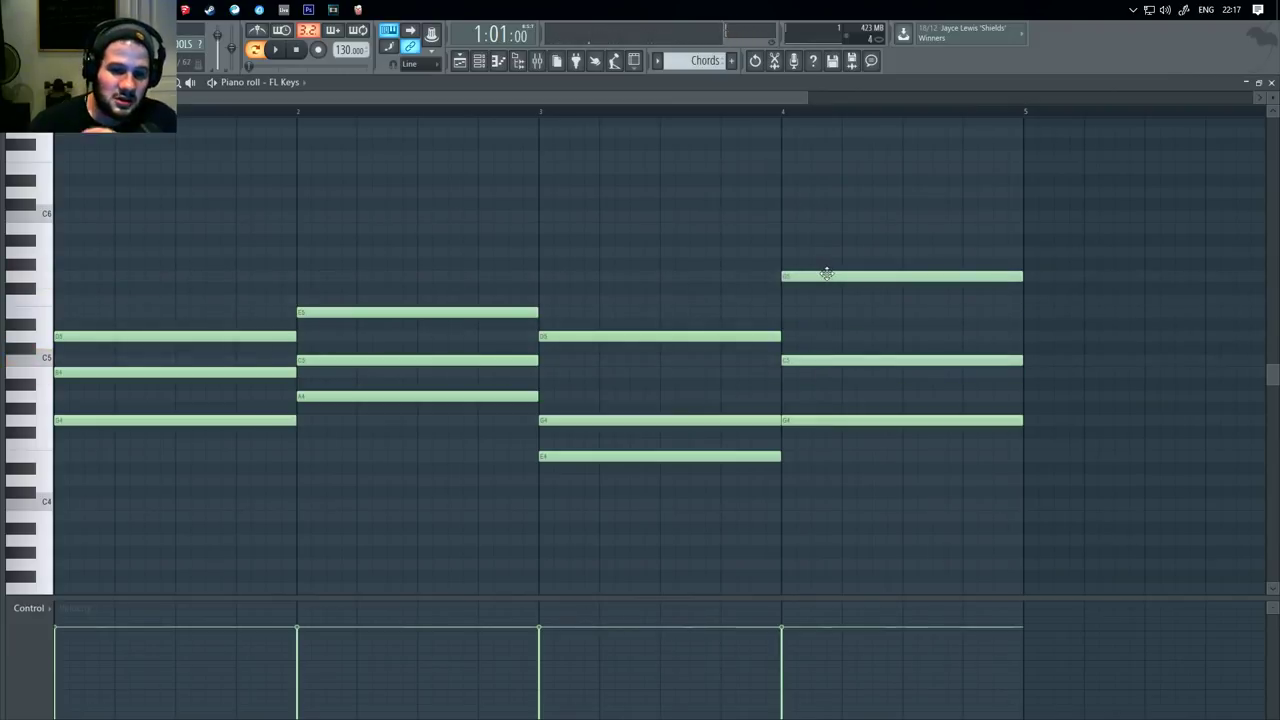
drag(826, 274, 829, 299)
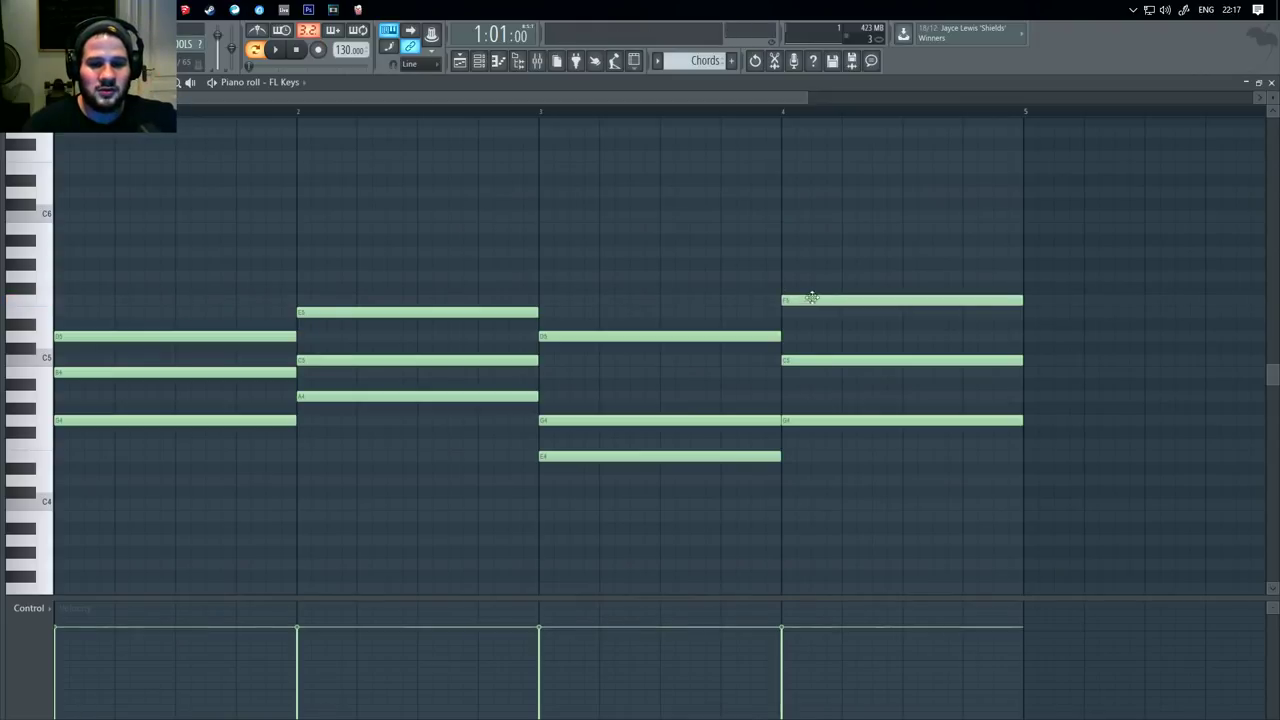
click(1037, 336)
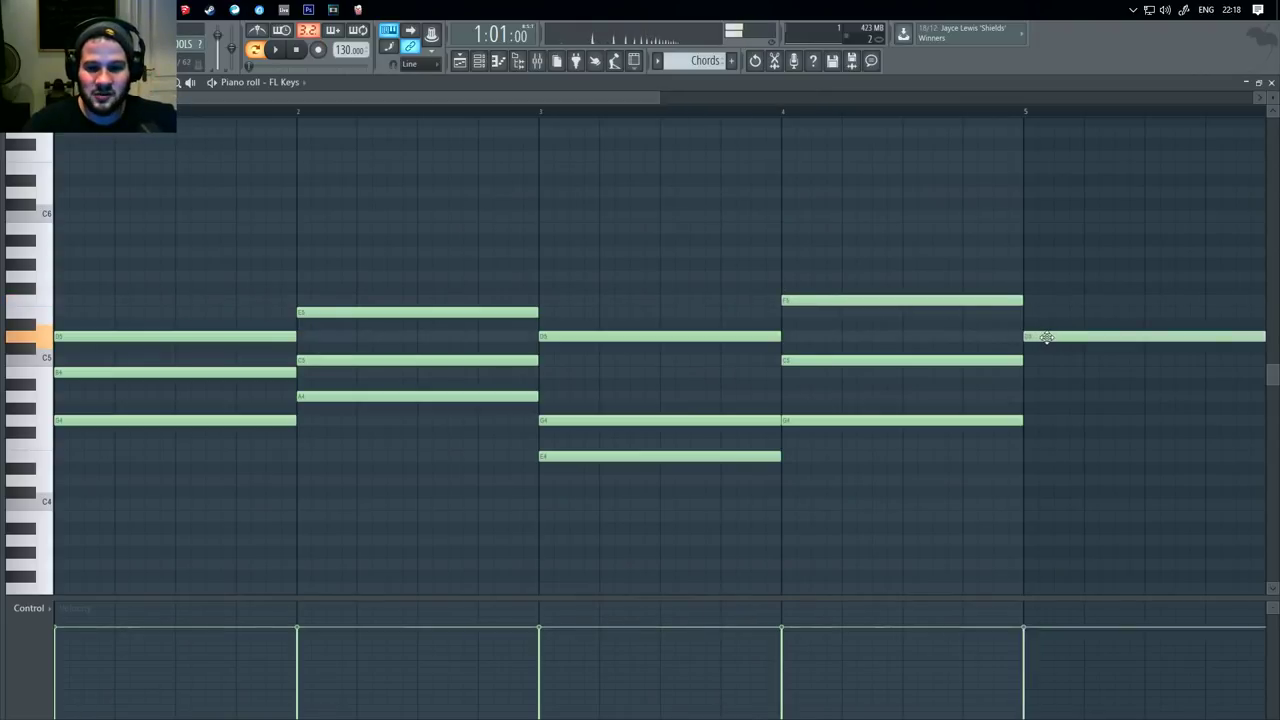
drag(943, 301, 943, 307)
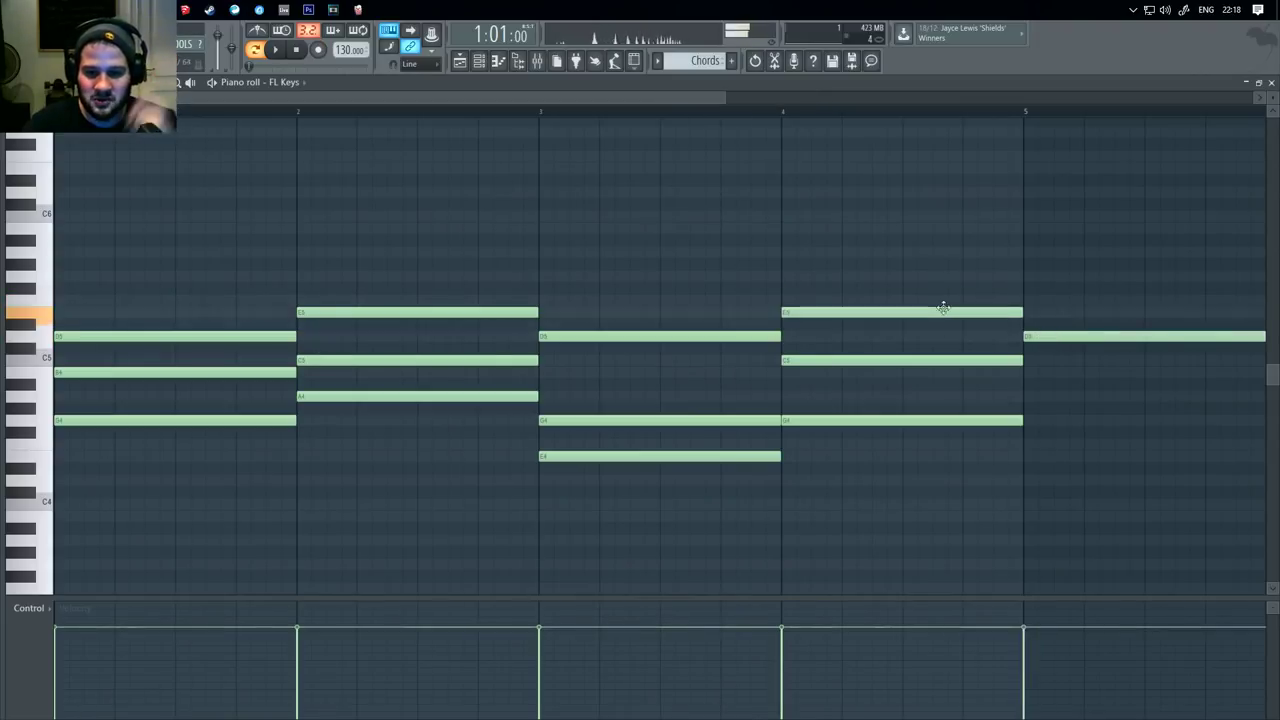
Step: Play back the progression to judge the bar 4 chord of E5, C5 and G4
click(1121, 480)
right_click(1128, 481)
key(space)
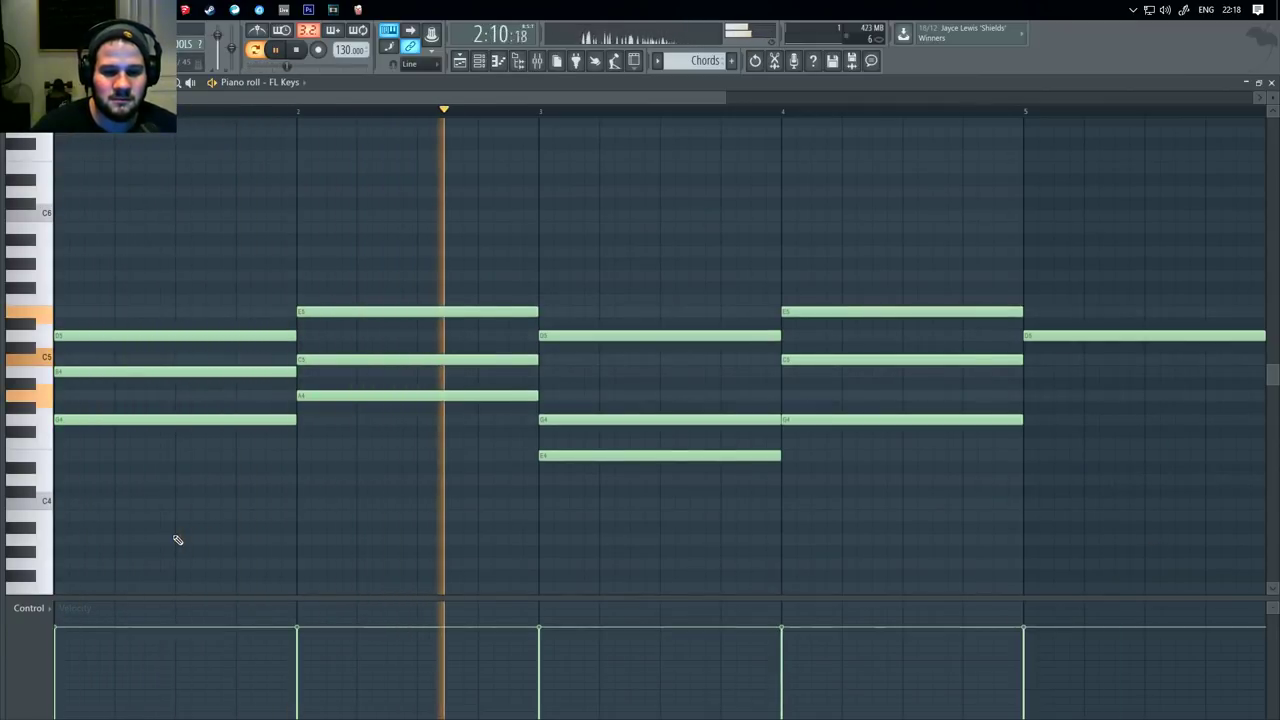
click(1090, 502)
right_click(1095, 503)
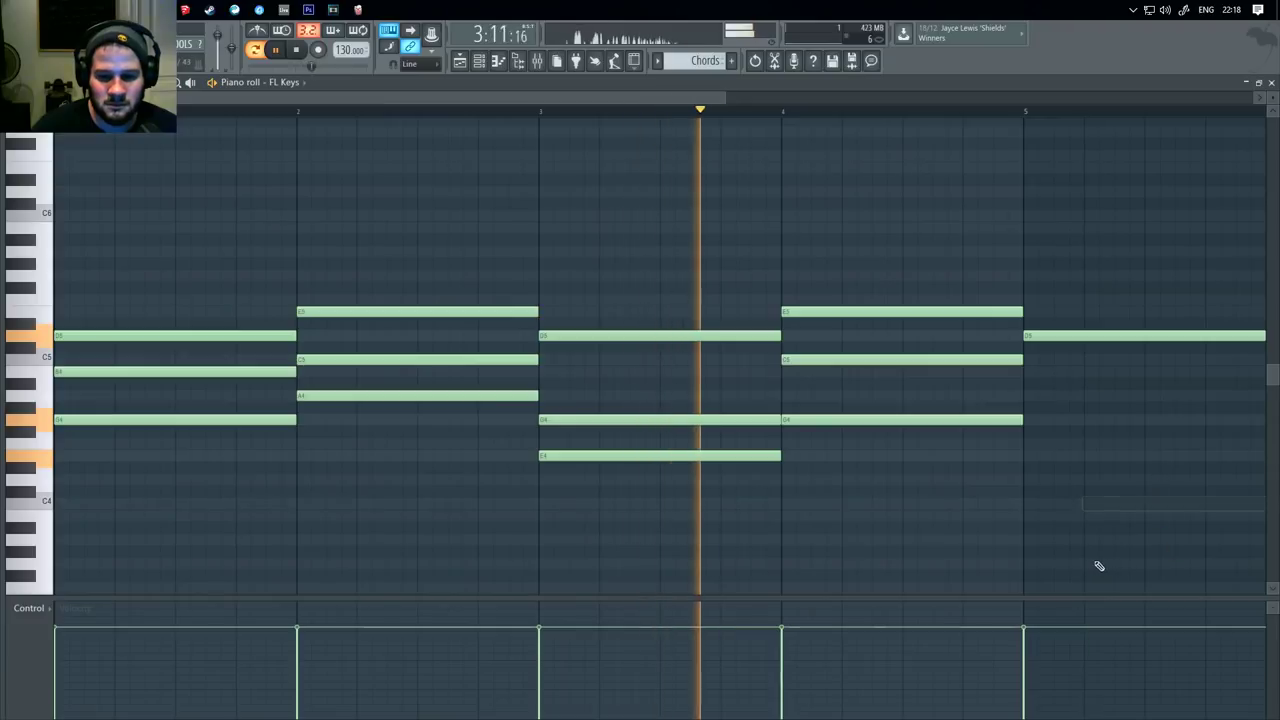
click(1099, 555)
right_click(1110, 553)
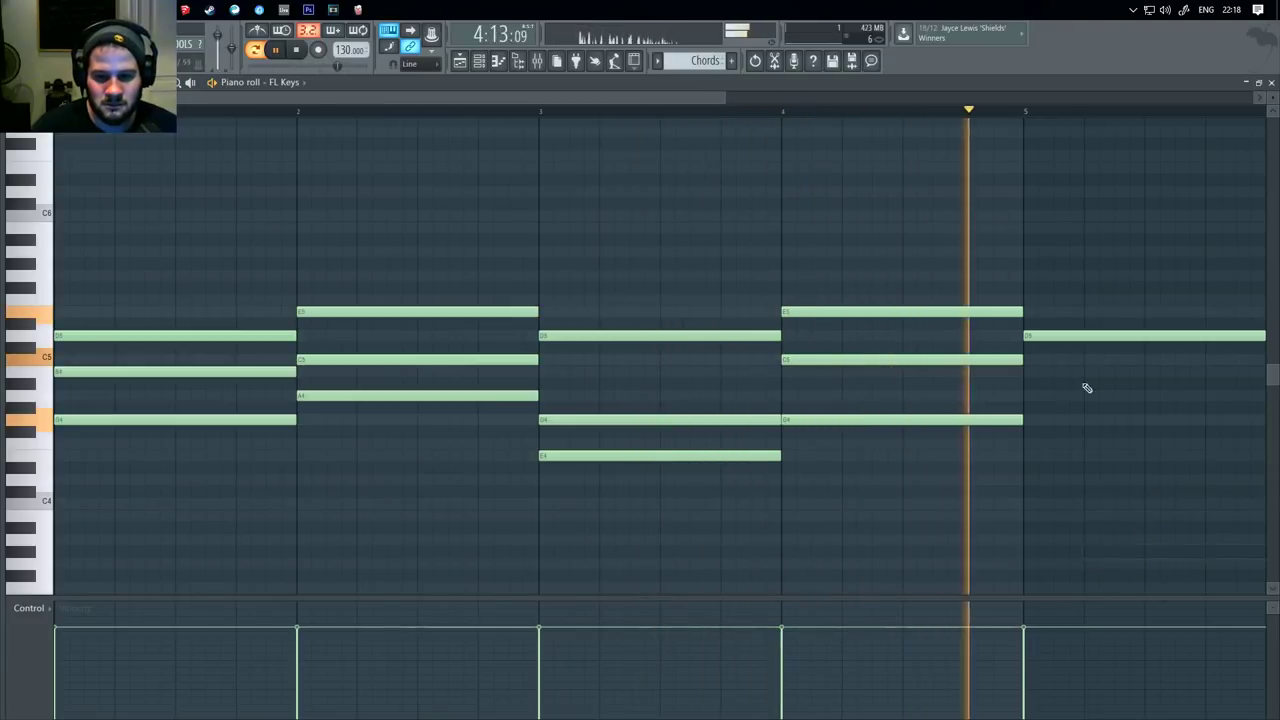
Step: Delete the D5 note from bar 5 and replay the four-chord progression
right_click(1078, 337)
key(space)
click(1220, 492)
right_click(1232, 492)
key(space)
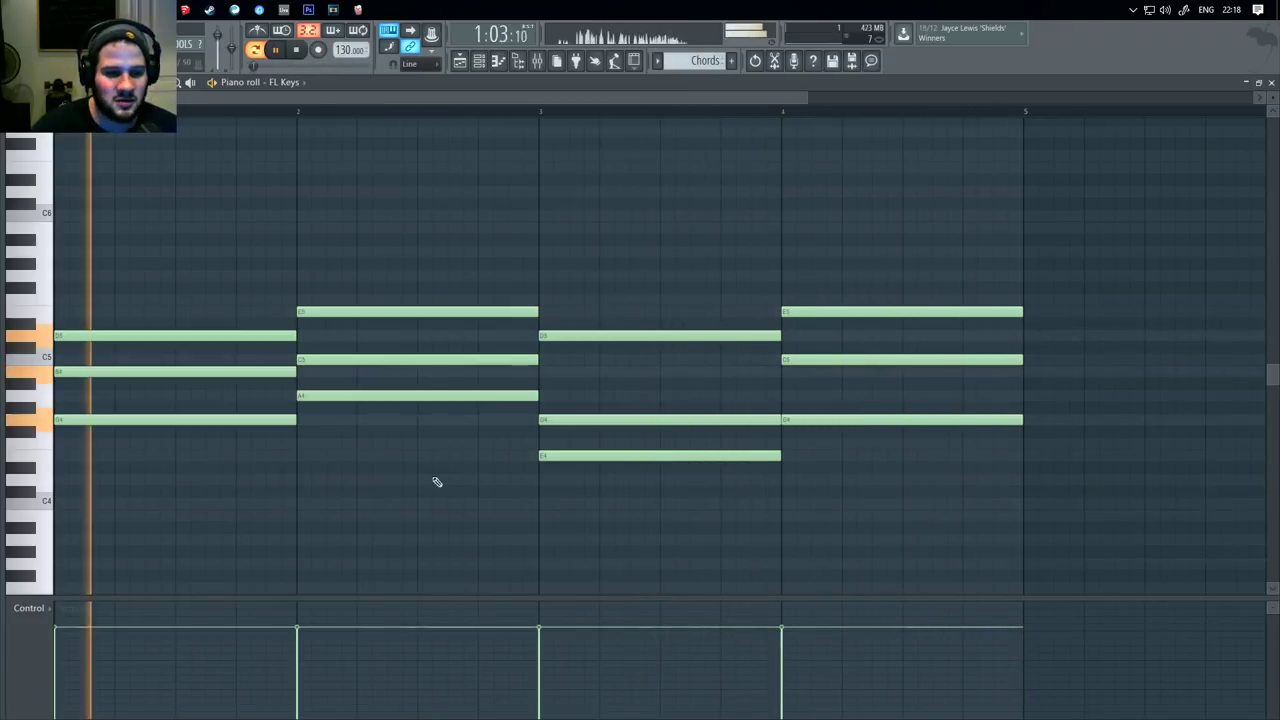
click(1102, 467)
right_click(1106, 469)
click(1037, 478)
right_click(1037, 479)
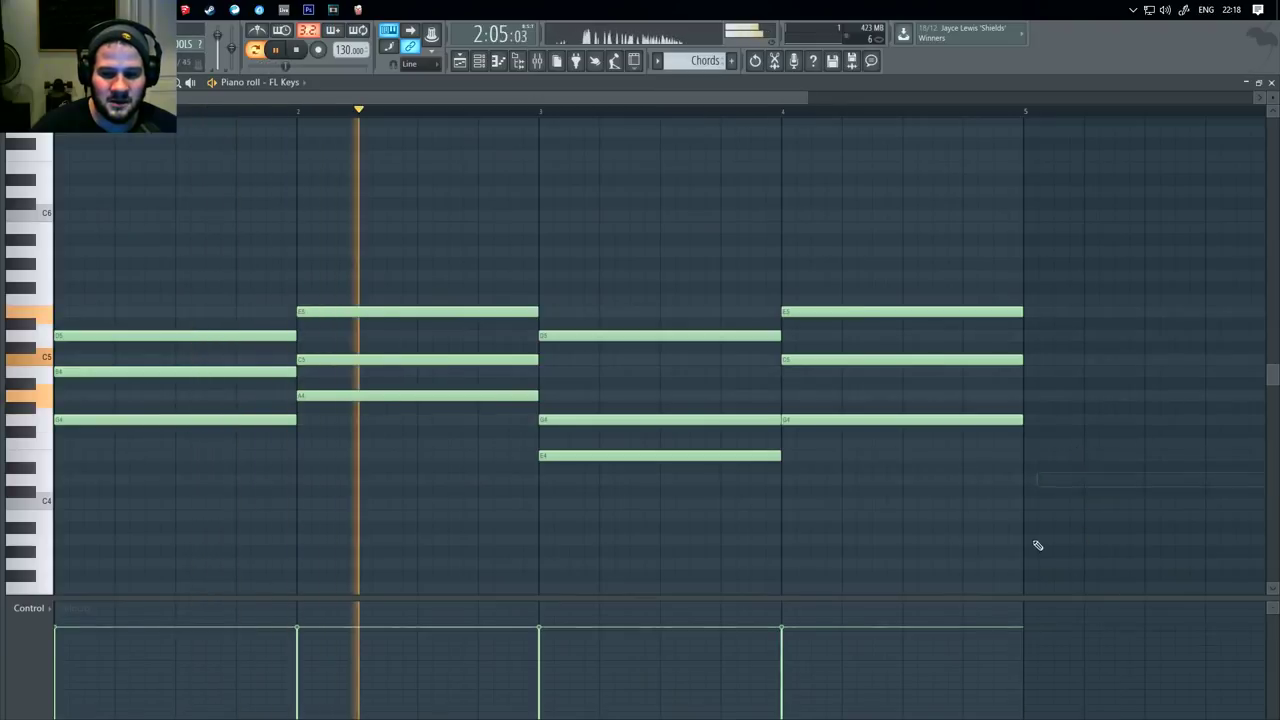
click(1056, 528)
right_click(1060, 529)
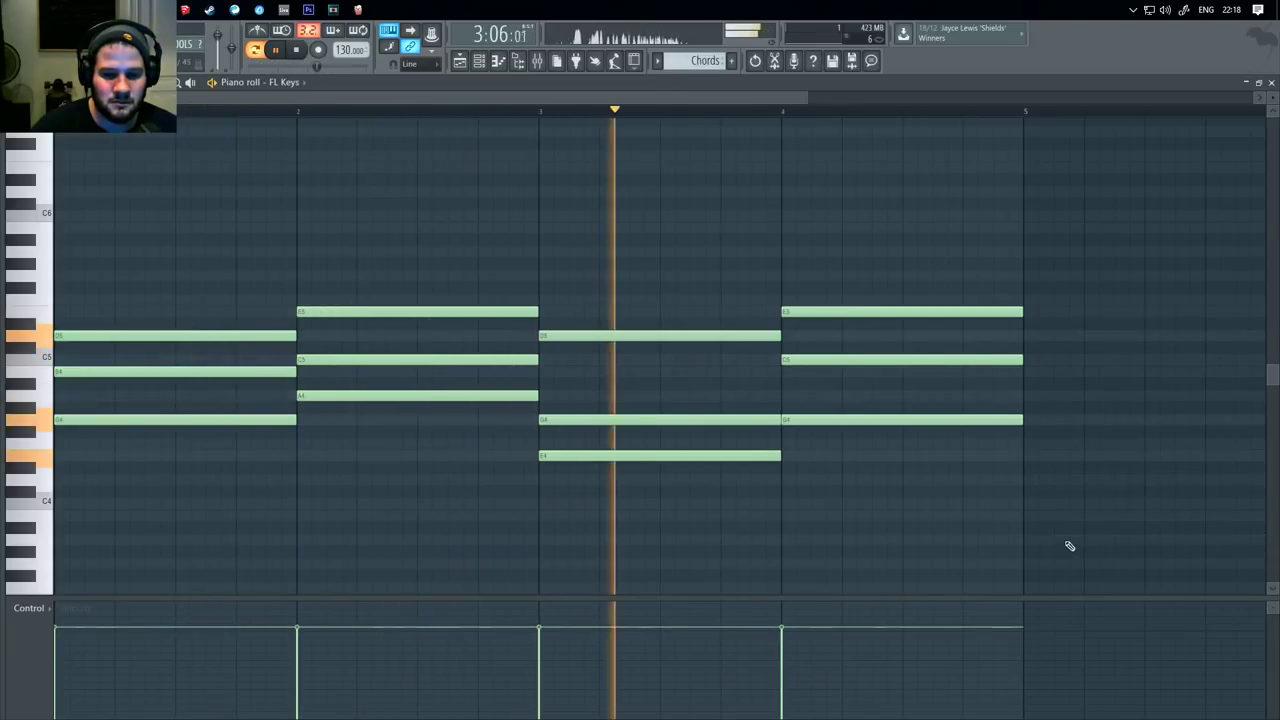
click(1067, 540)
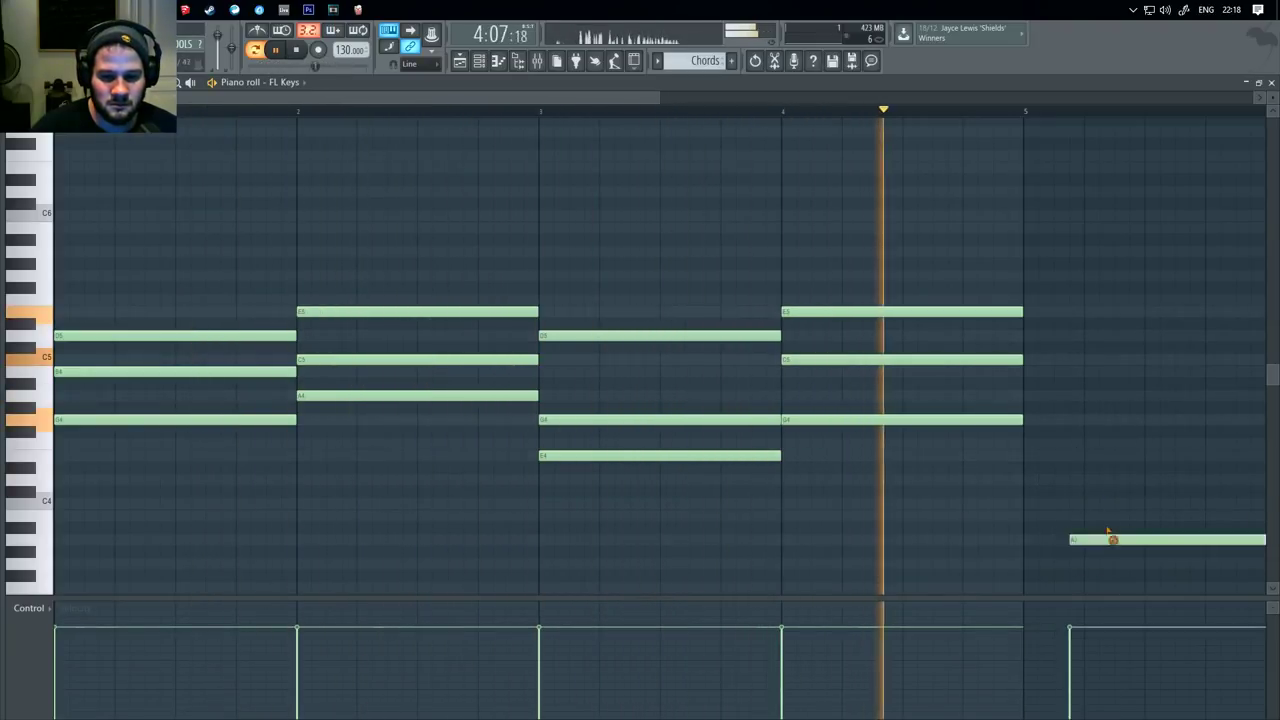
right_click(1109, 537)
key(space)
Step: Try the bar 4 chord with its lowest note at D4 and play the progression back
drag(823, 423, 837, 481)
key(space)
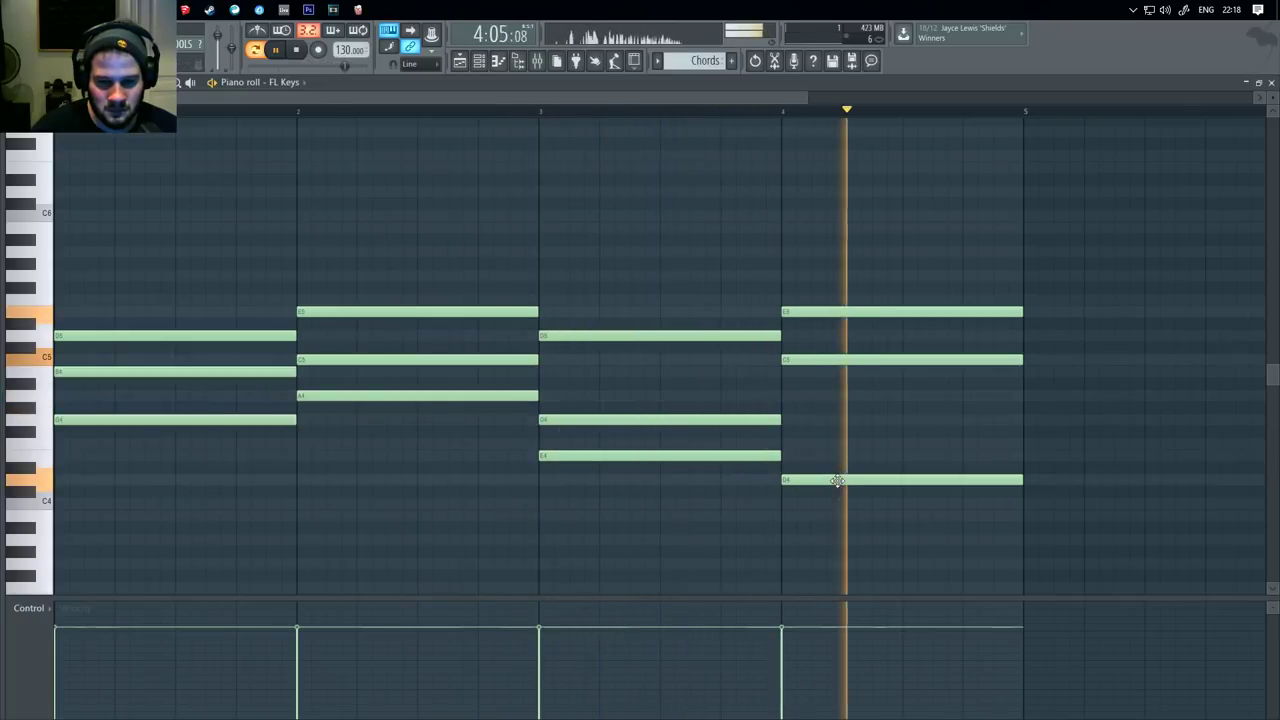
key(space)
Step: Try the bar 4 chord with its lowest note at E4 and middle note at B4, and listen to it
drag(837, 481, 839, 451)
drag(822, 359, 823, 372)
key(space)
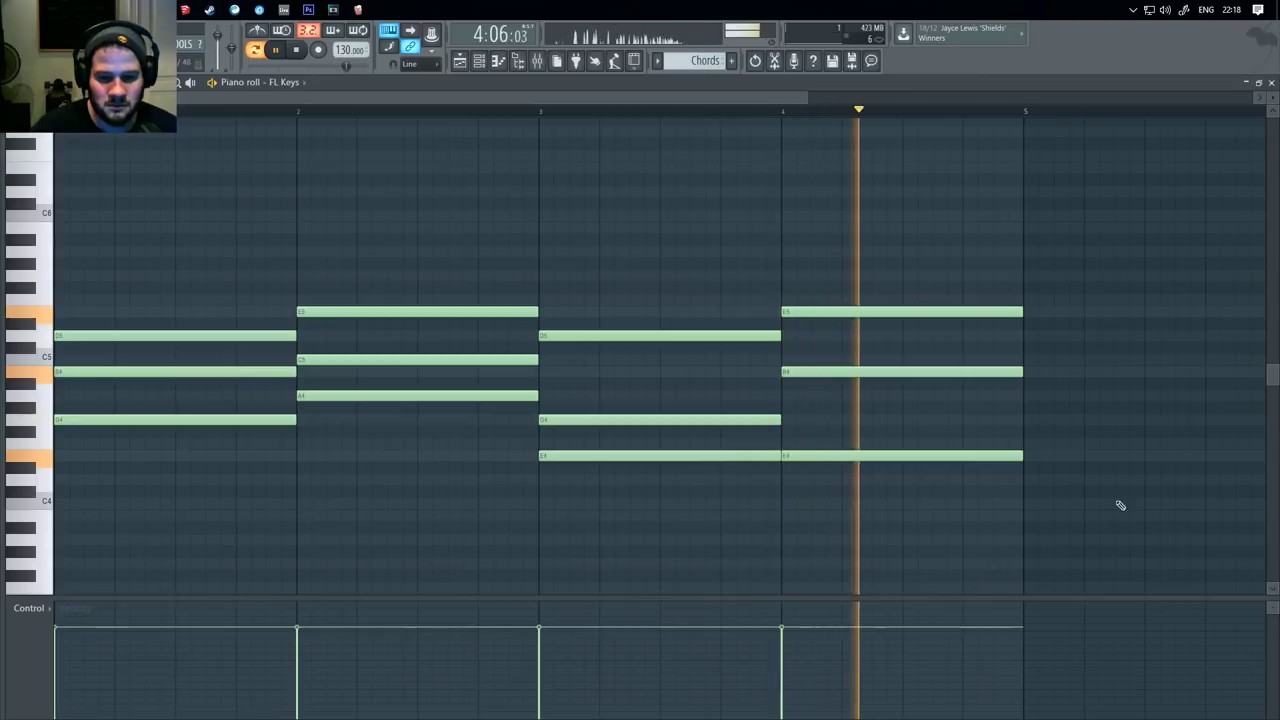
key(space)
Step: Lower the bar 4 chord's middle note to A4 and play back from partway through bar 3
drag(840, 368, 836, 394)
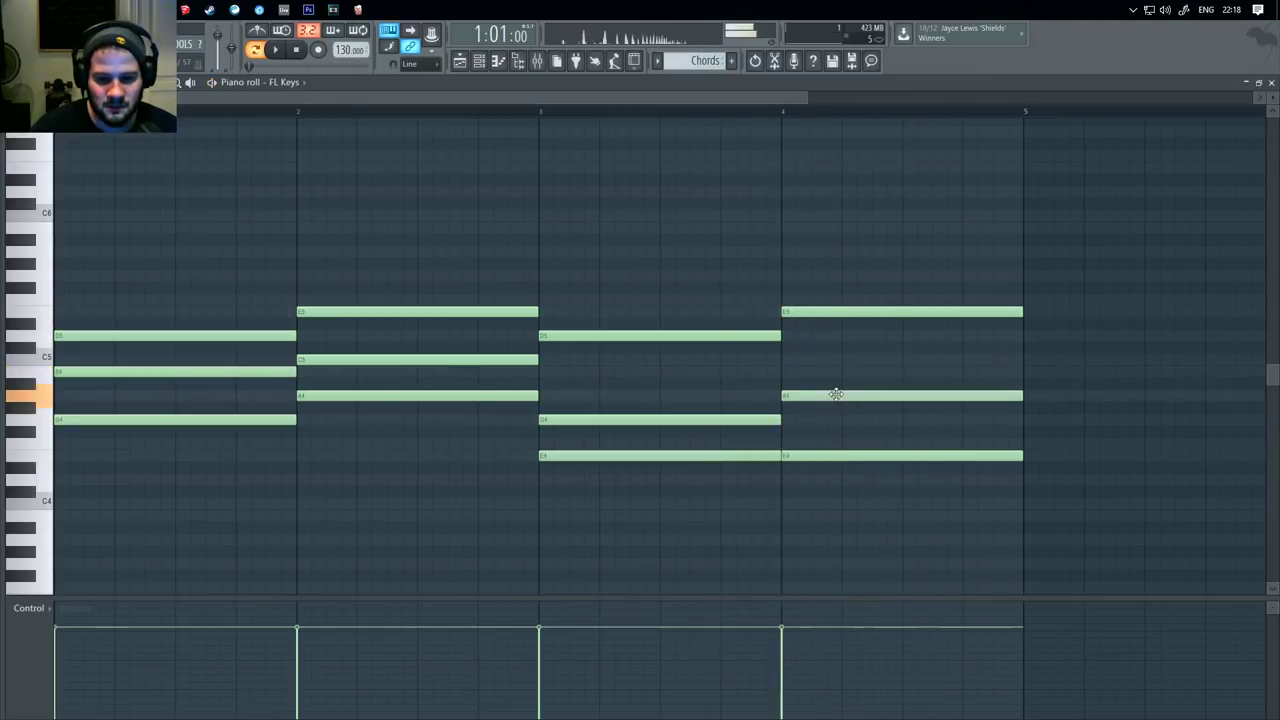
click(629, 98)
key(space)
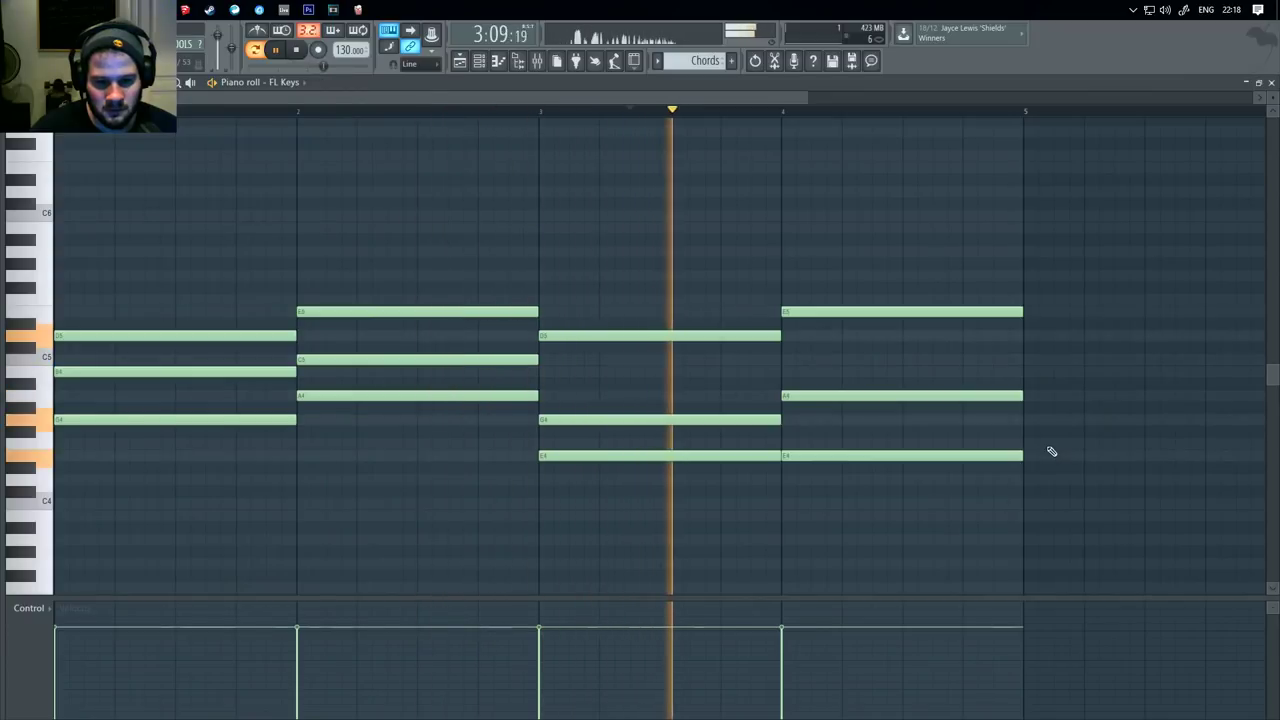
click(1129, 419)
right_click(1130, 419)
key(space)
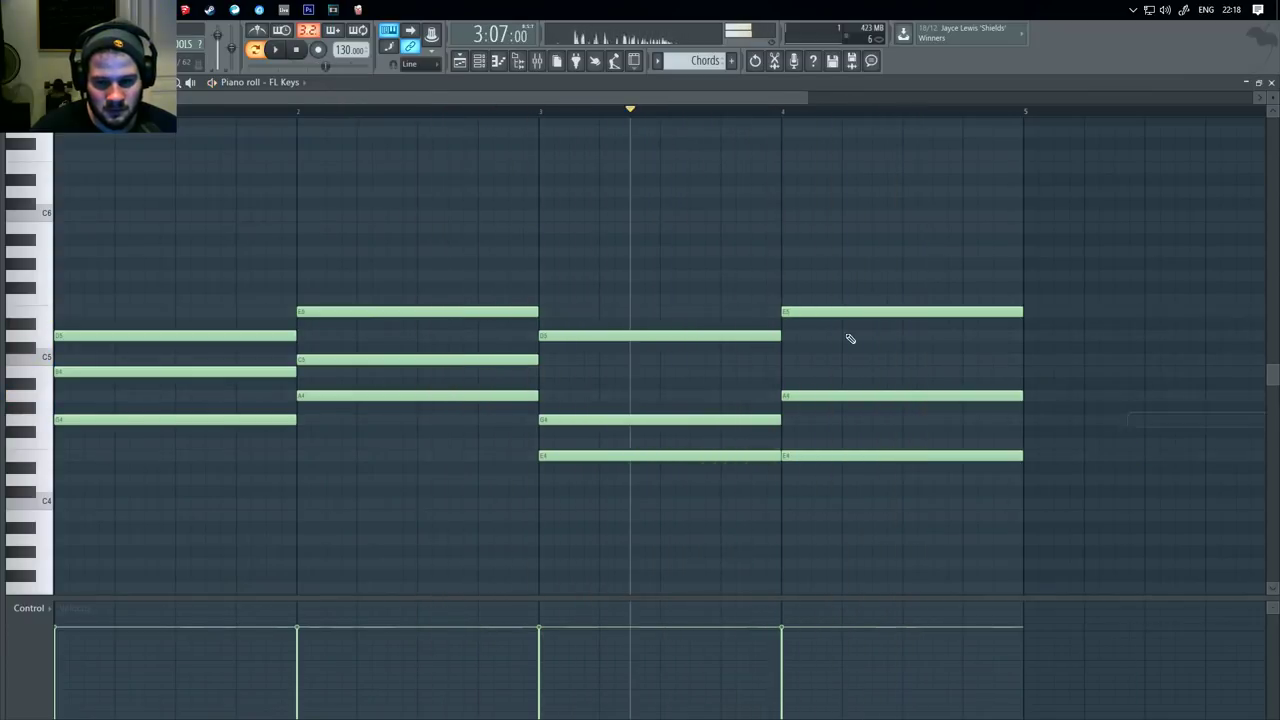
Step: Move the bar 4 chord's top note to C5 and lowest note to C4, checking it by playback
drag(847, 312, 846, 360)
key(space)
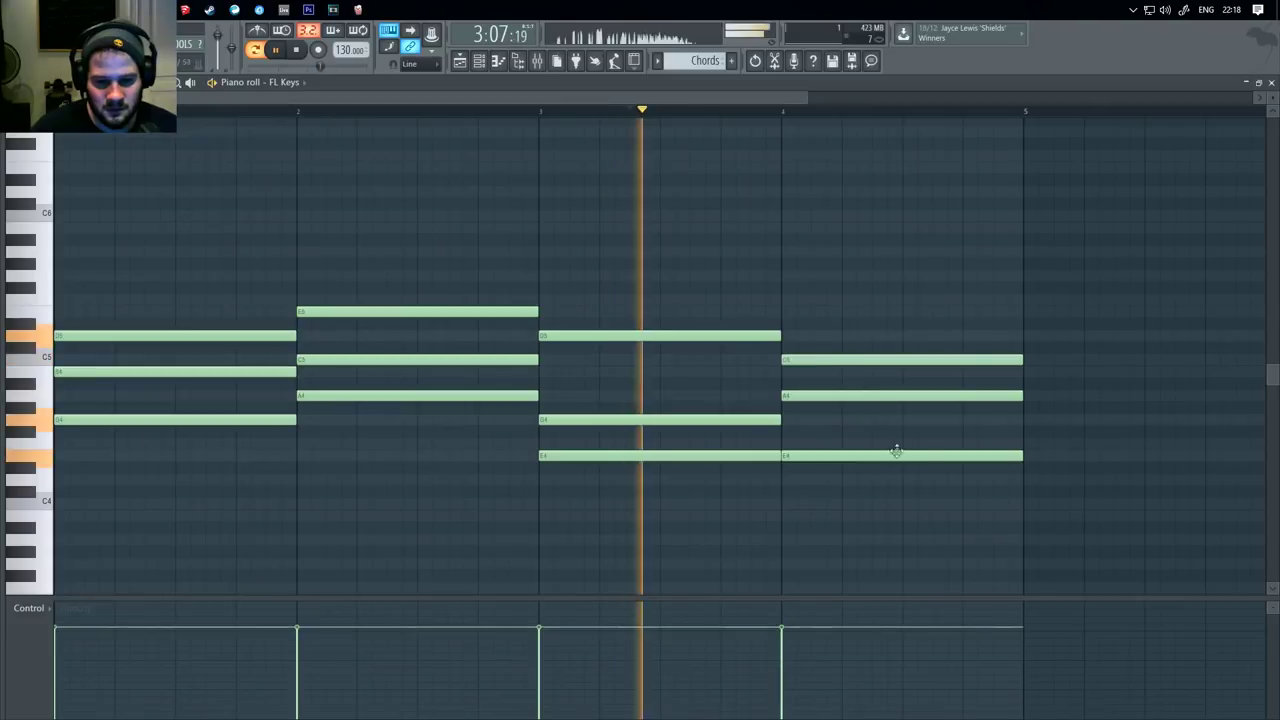
key(space)
drag(871, 456, 873, 515)
key(space)
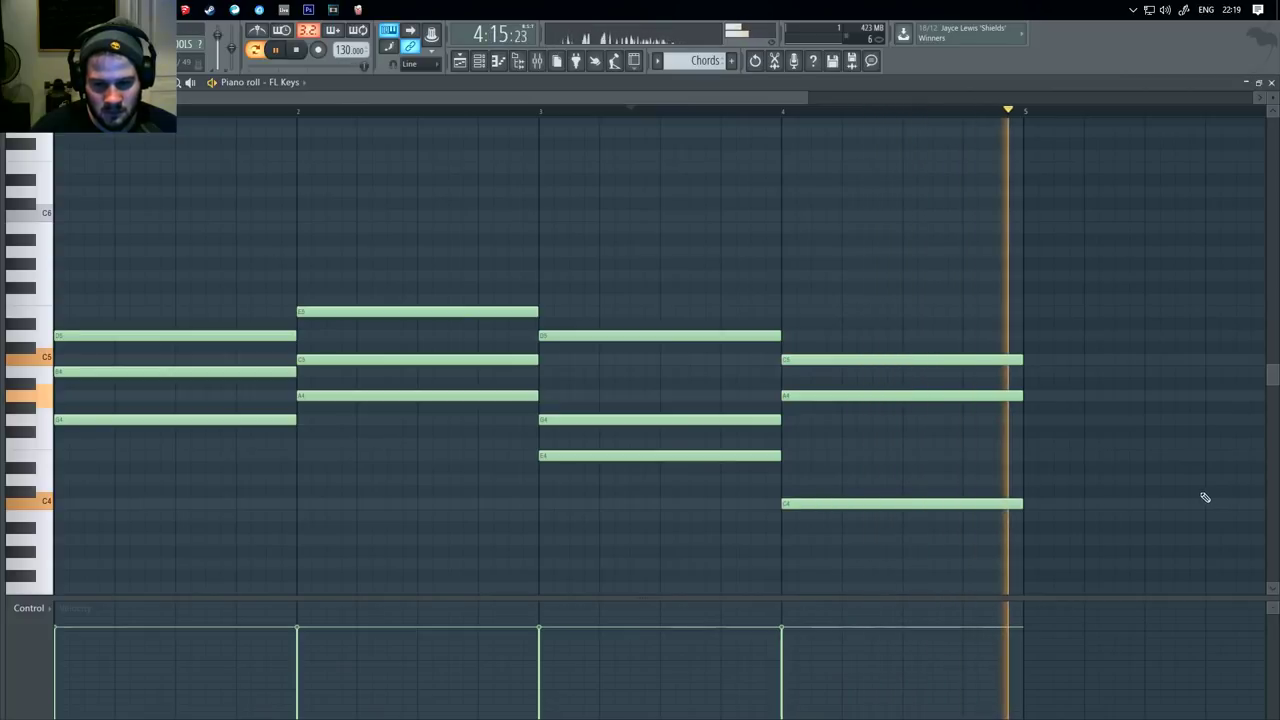
key(space)
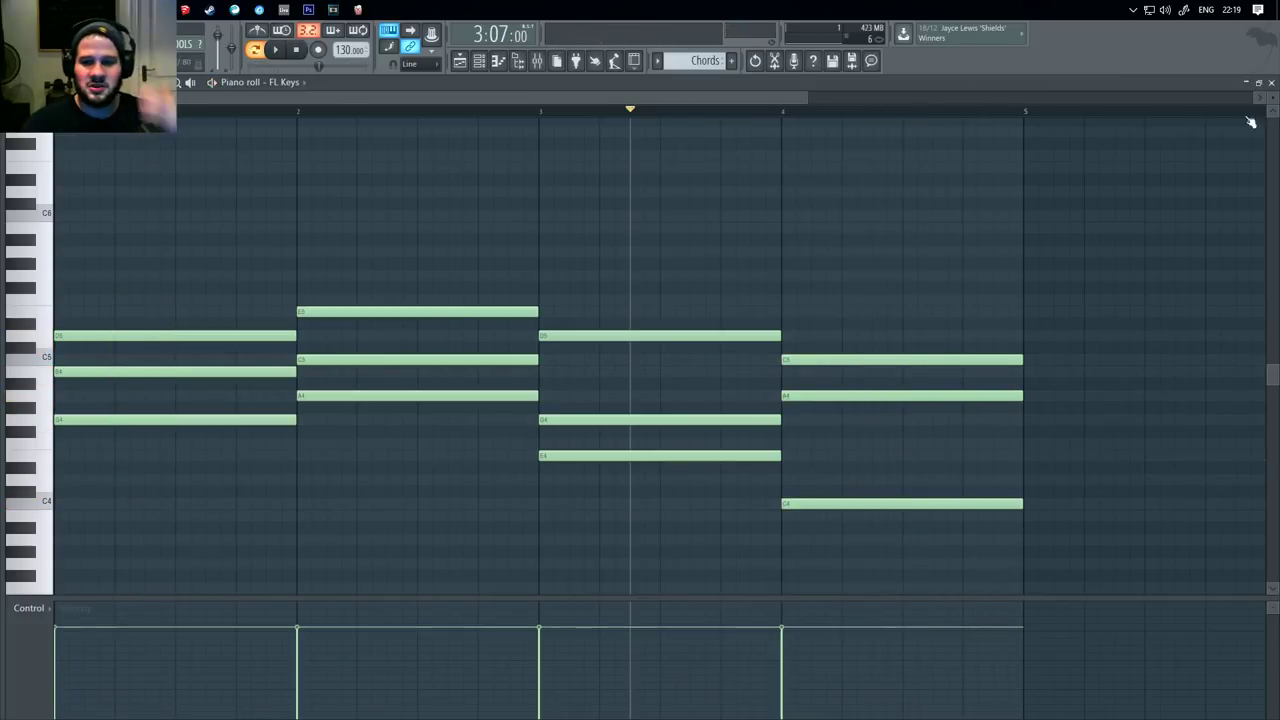
Step: Leave the piano roll and place the Chords pattern on Track 1 of the playlist, starting at bar 1
click(1270, 83)
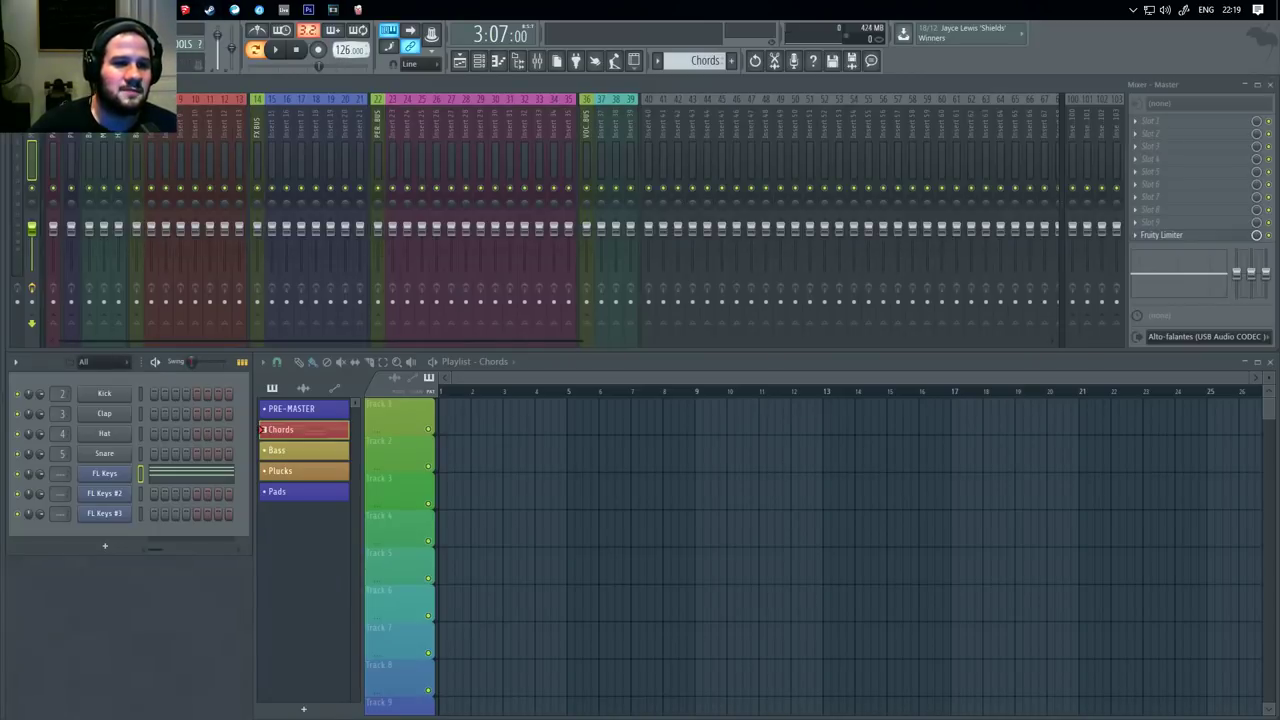
click(482, 427)
drag(523, 427, 482, 428)
click(555, 530)
right_click(606, 519)
click(523, 535)
right_click(608, 524)
click(548, 558)
right_click(548, 558)
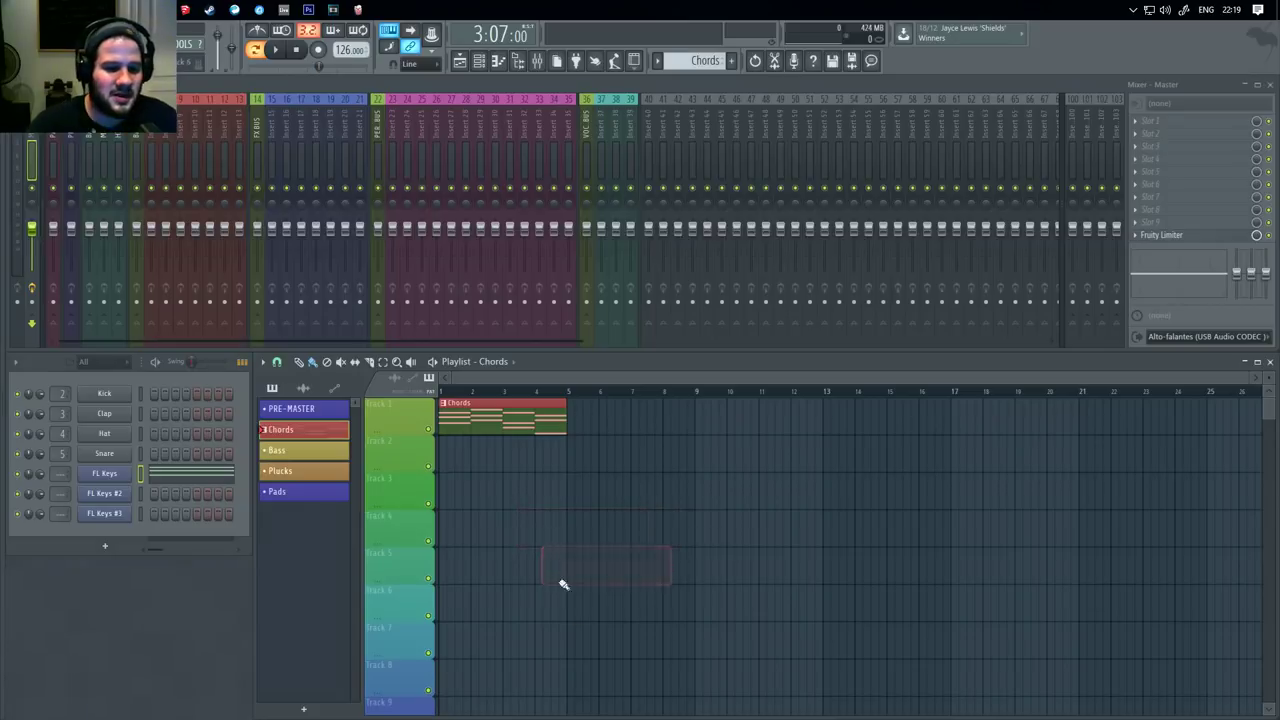
click(530, 528)
right_click(540, 528)
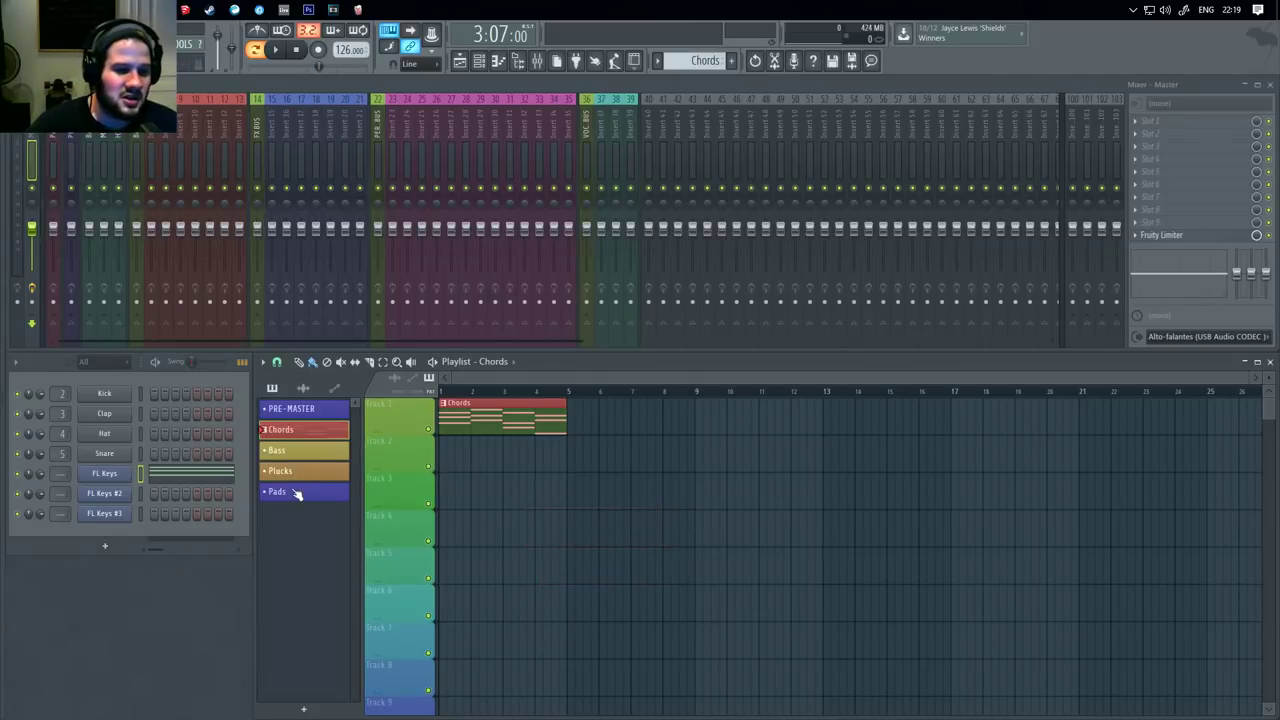
click(295, 491)
click(328, 437)
click(319, 475)
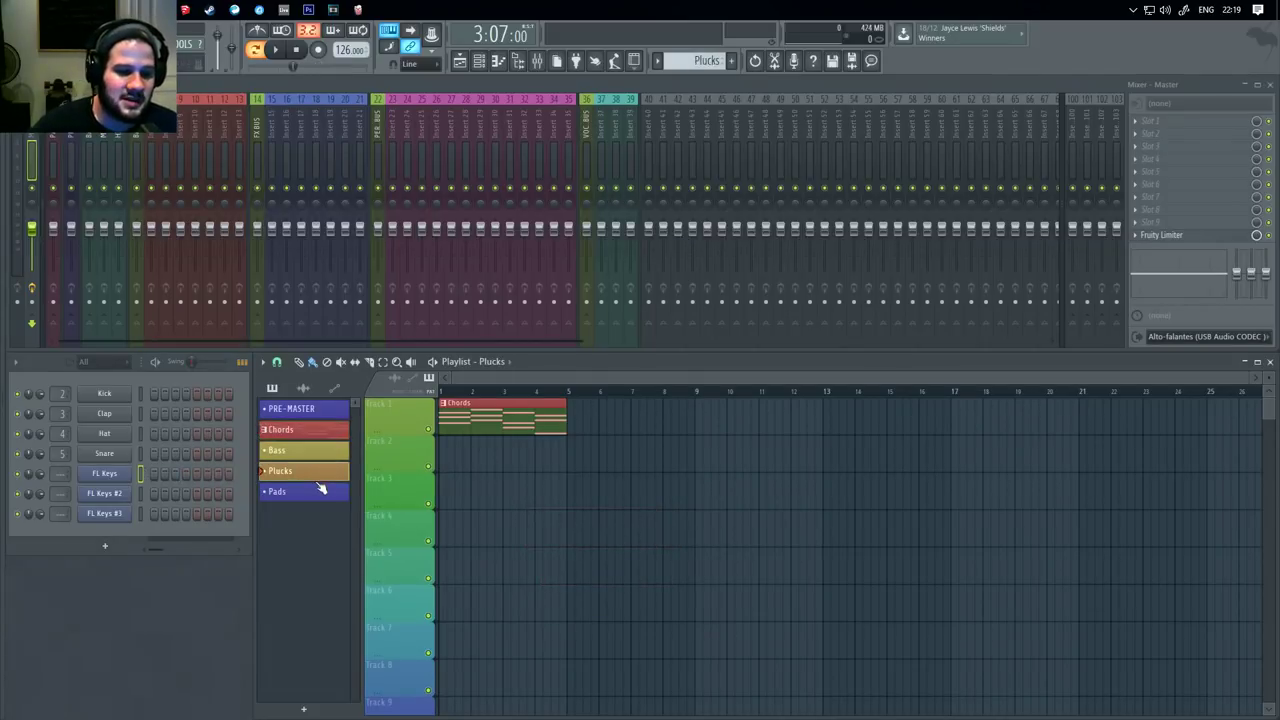
click(338, 431)
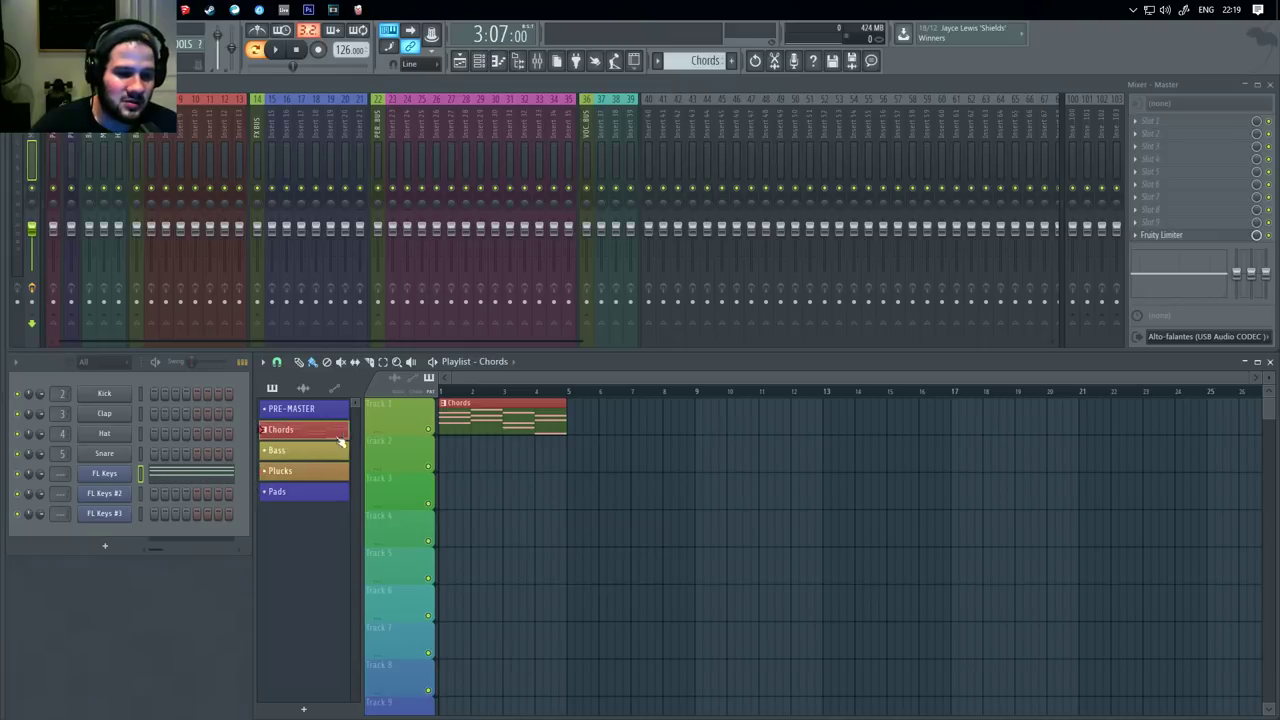
double_click(512, 418)
drag(1092, 270, 5, 585)
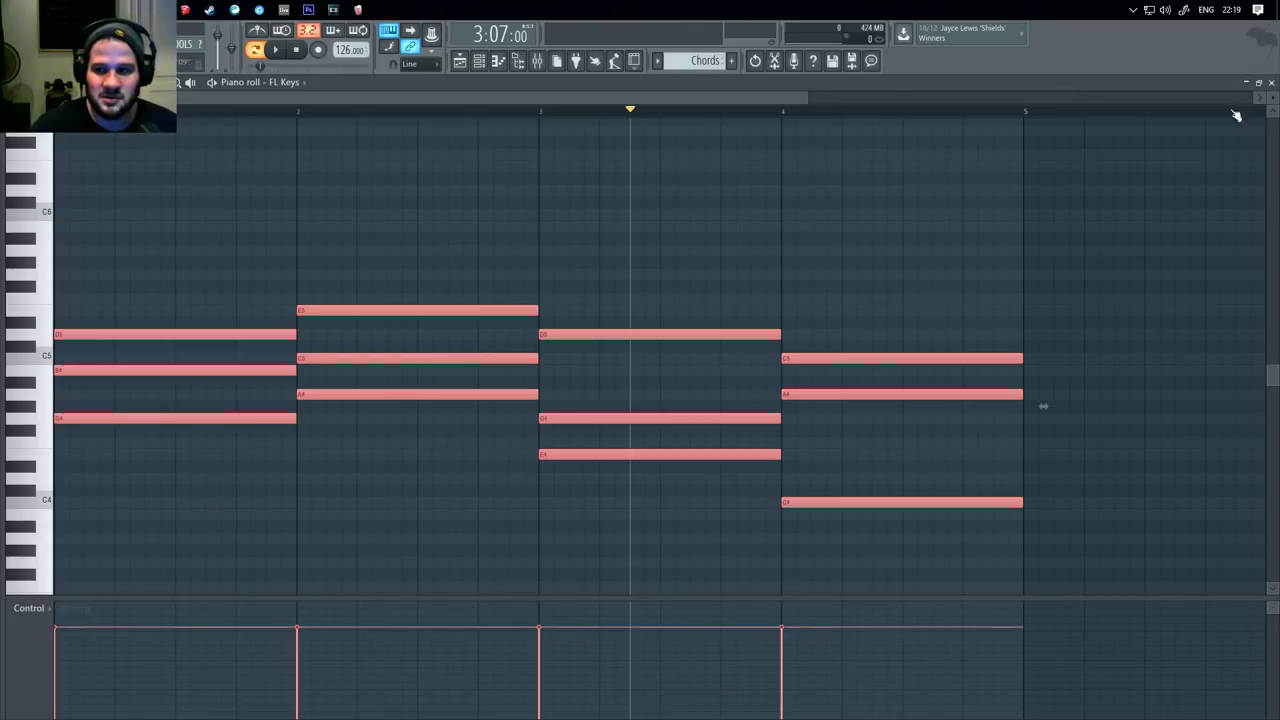
click(1031, 245)
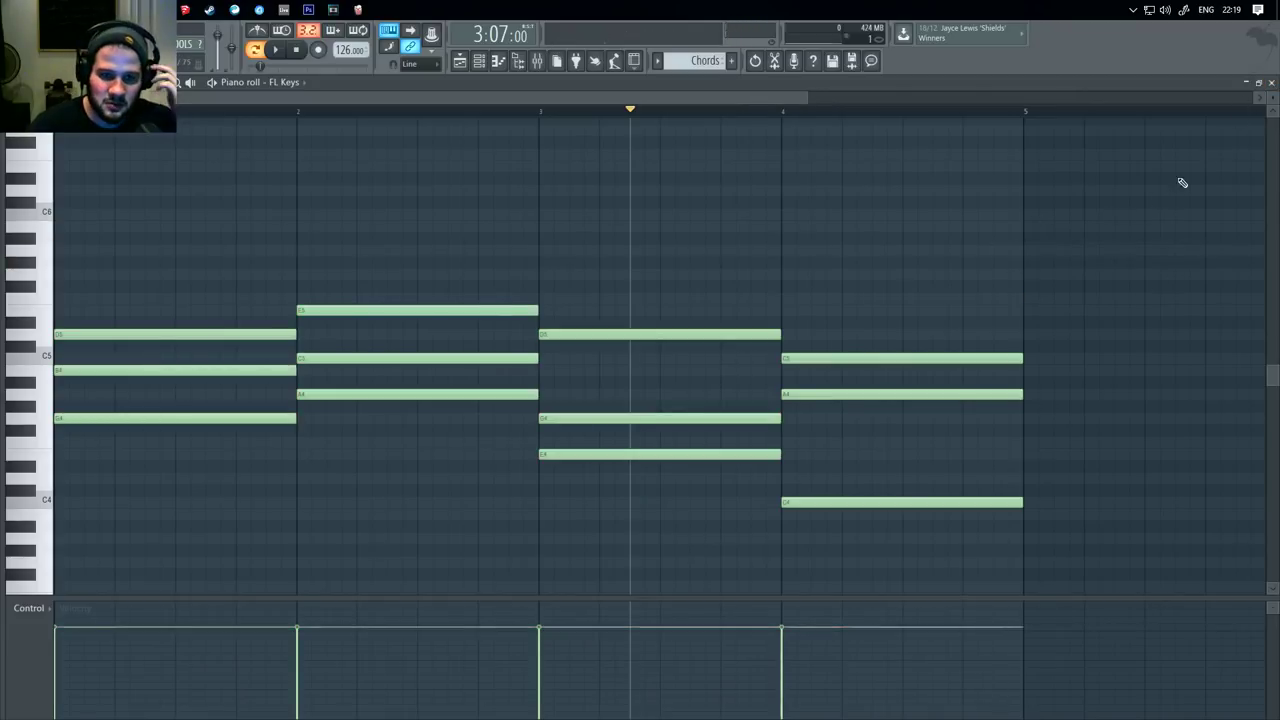
click(1271, 82)
Step: Create a melody rhythm of six short G5 notes above the bar 1 chord and play it back
double_click(458, 430)
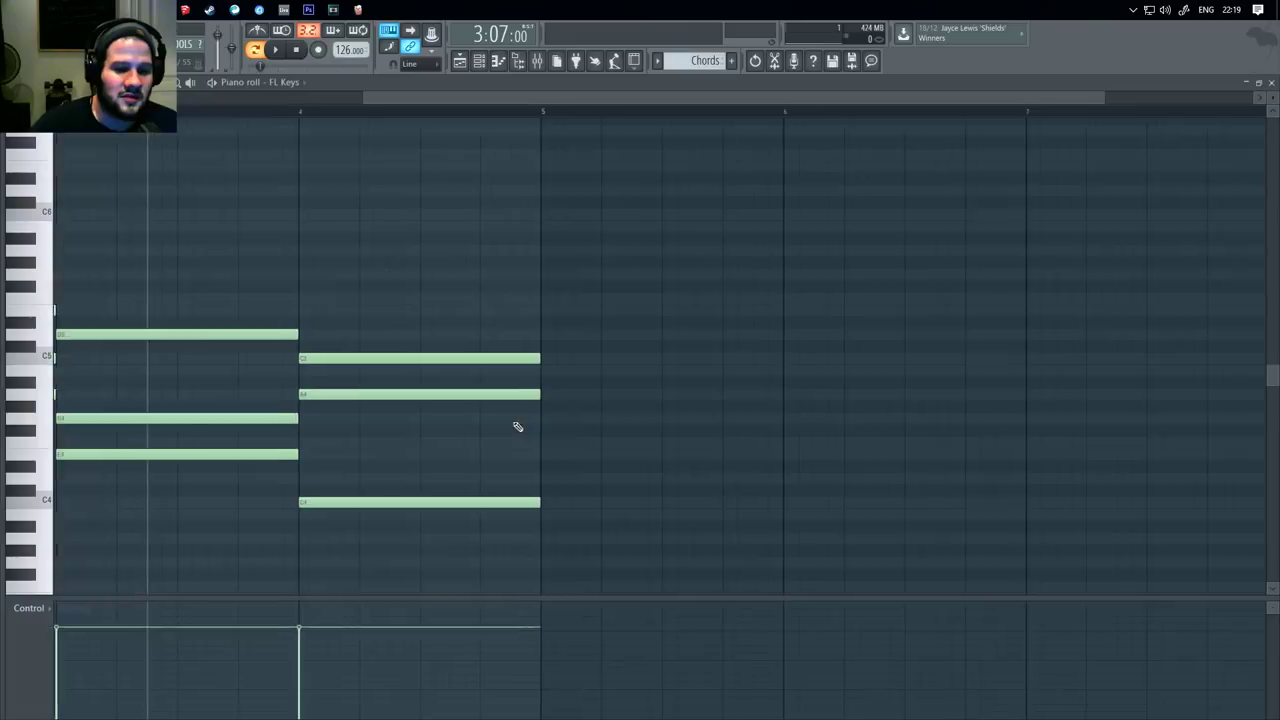
scroll(666, 365, down, 1)
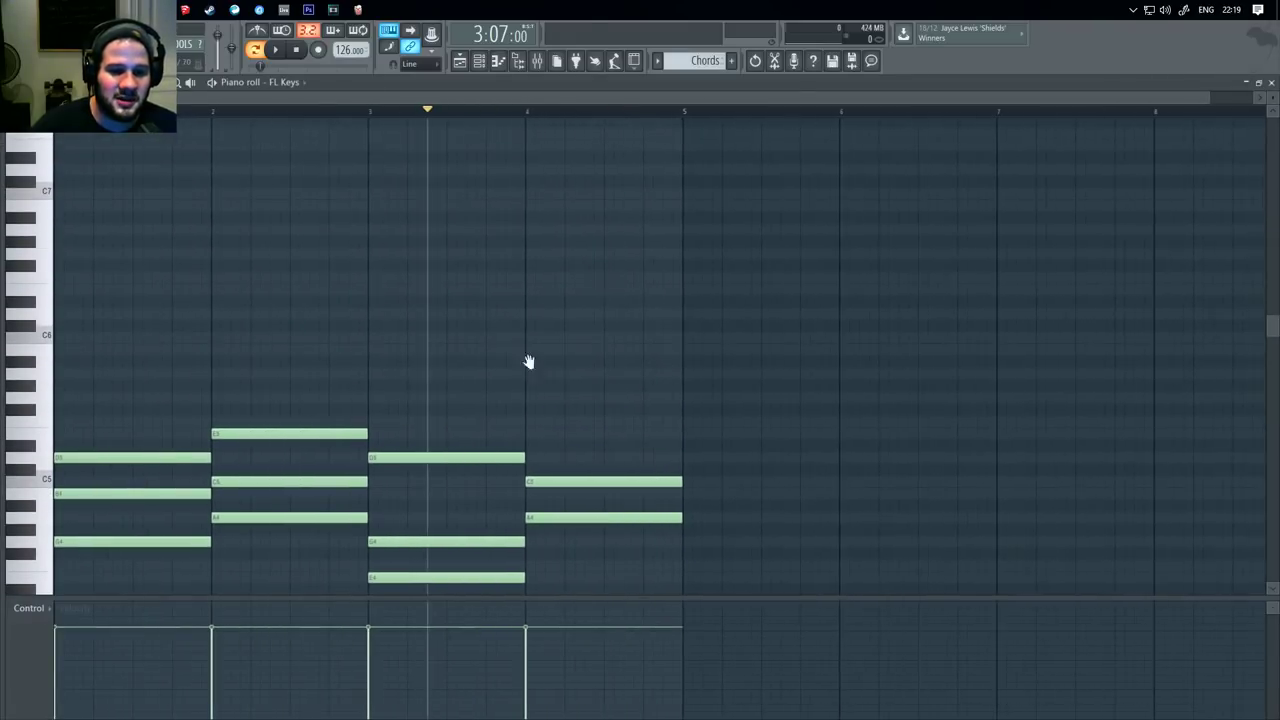
scroll(529, 363, down, 2)
scroll(222, 272, up, 2)
click(73, 315)
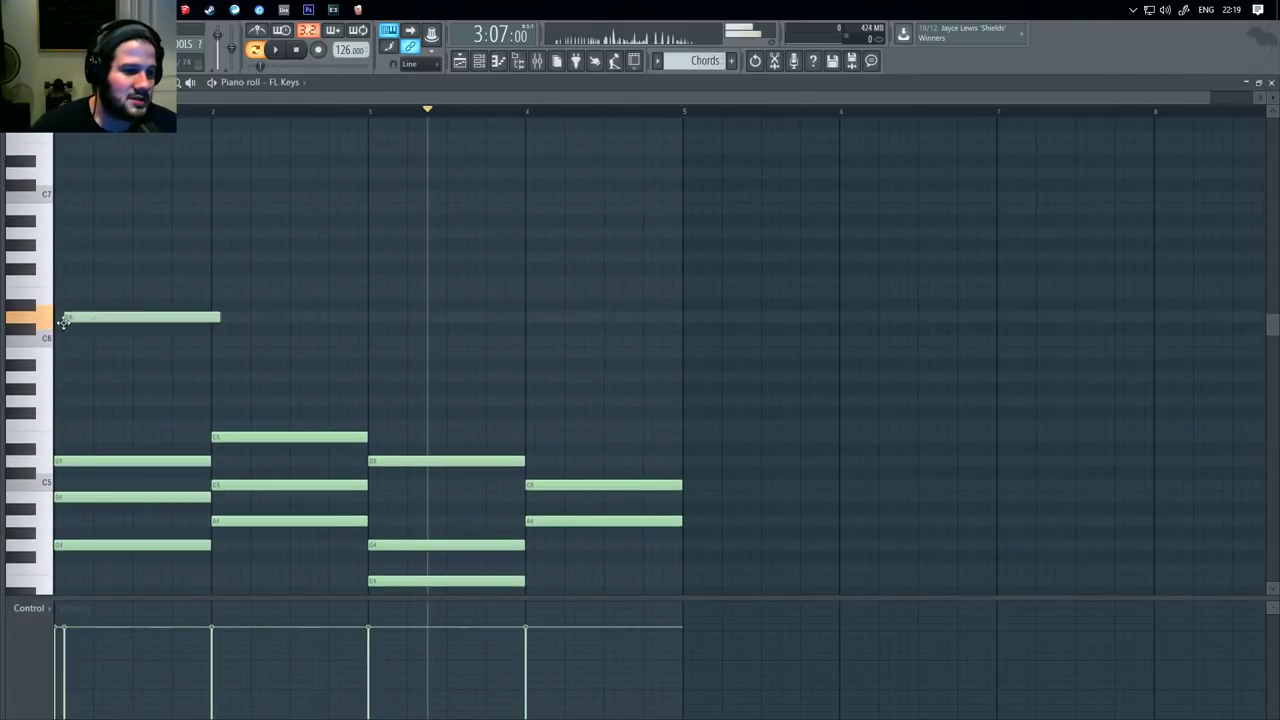
drag(200, 315, 67, 316)
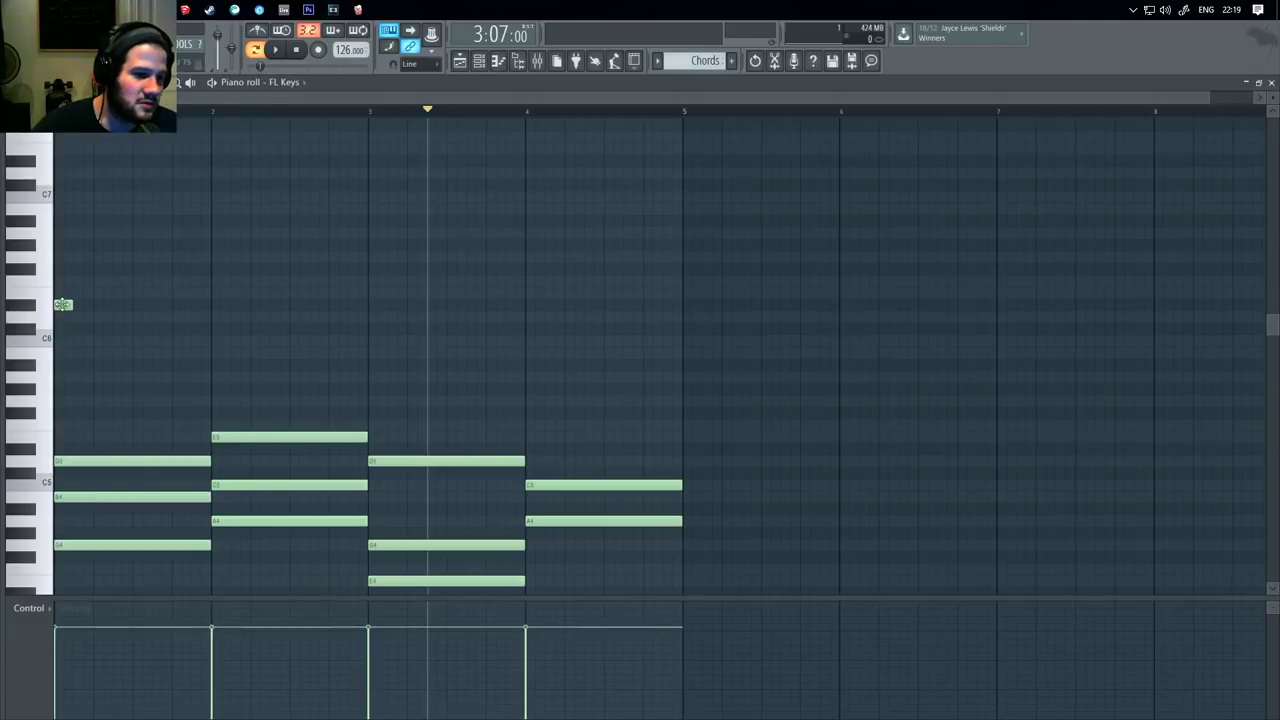
drag(62, 304, 94, 389)
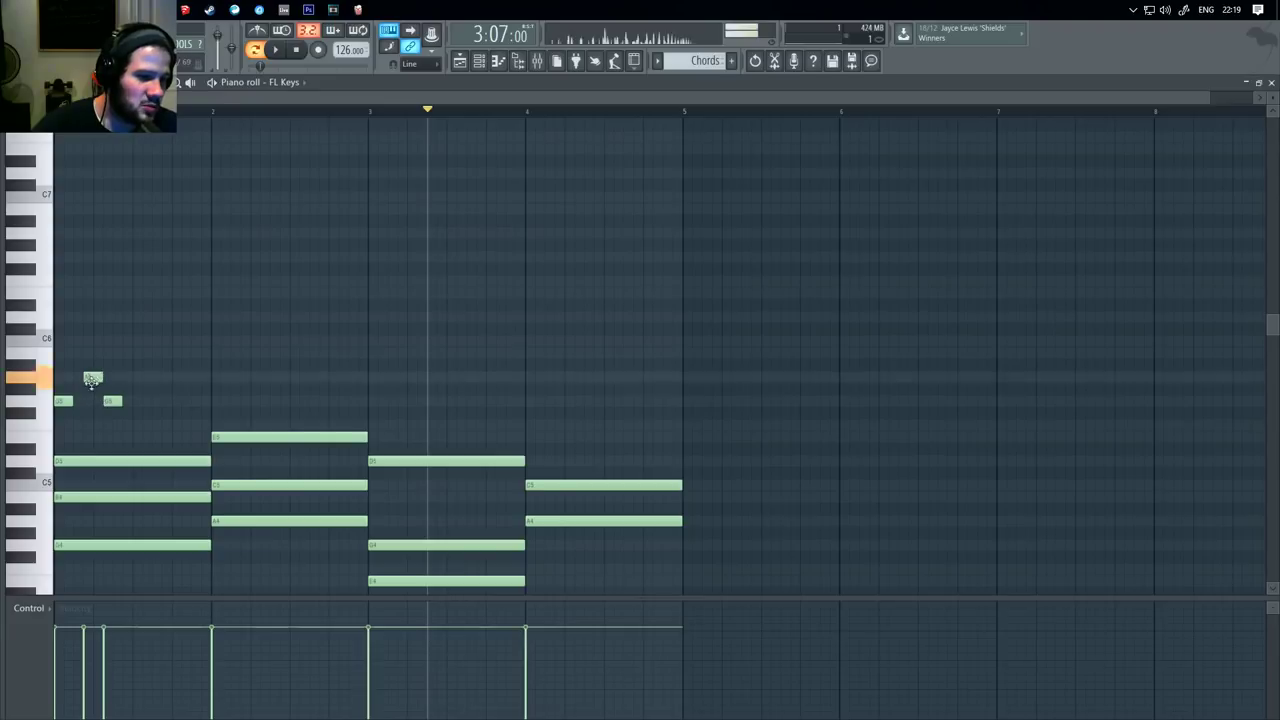
drag(91, 381, 122, 403)
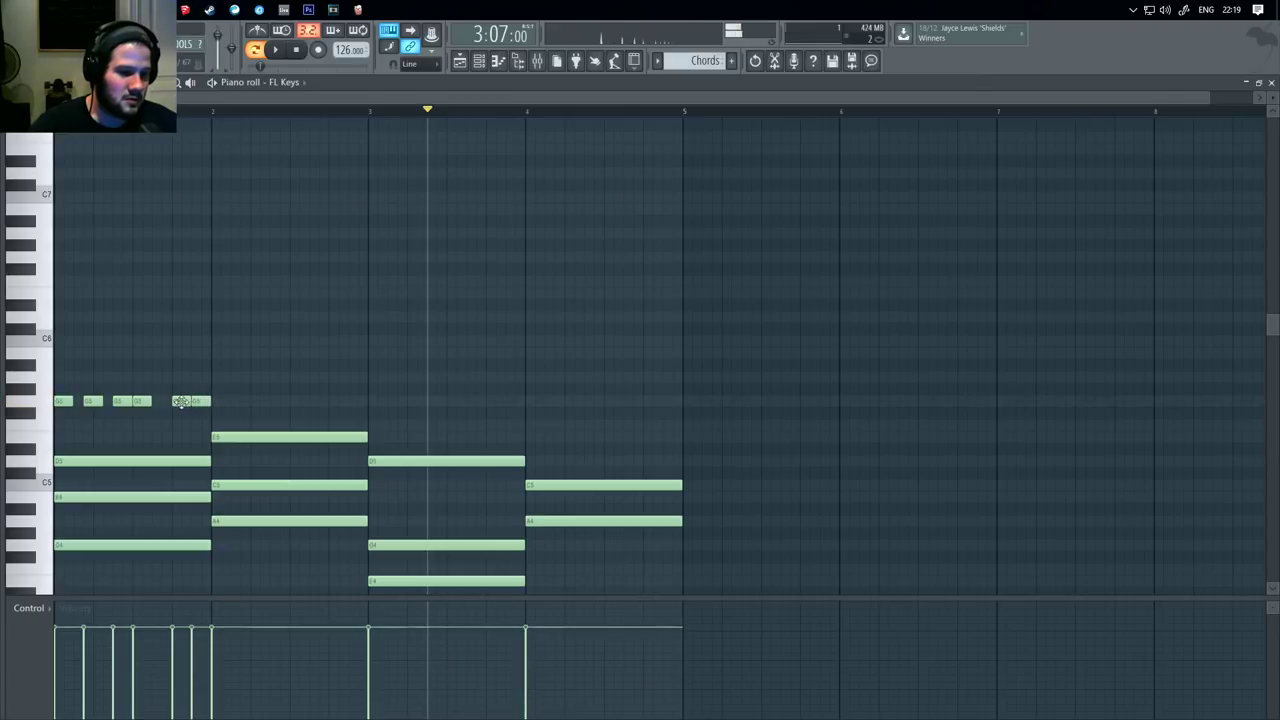
drag(177, 401, 171, 401)
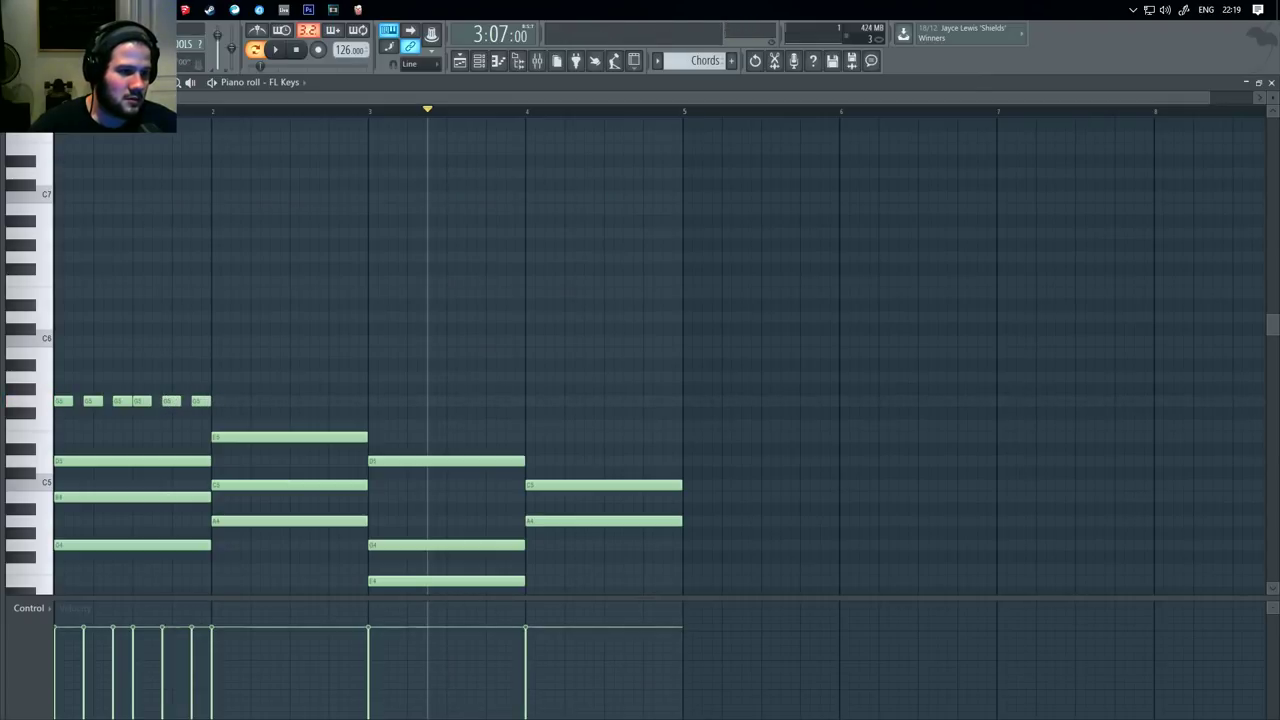
key(space)
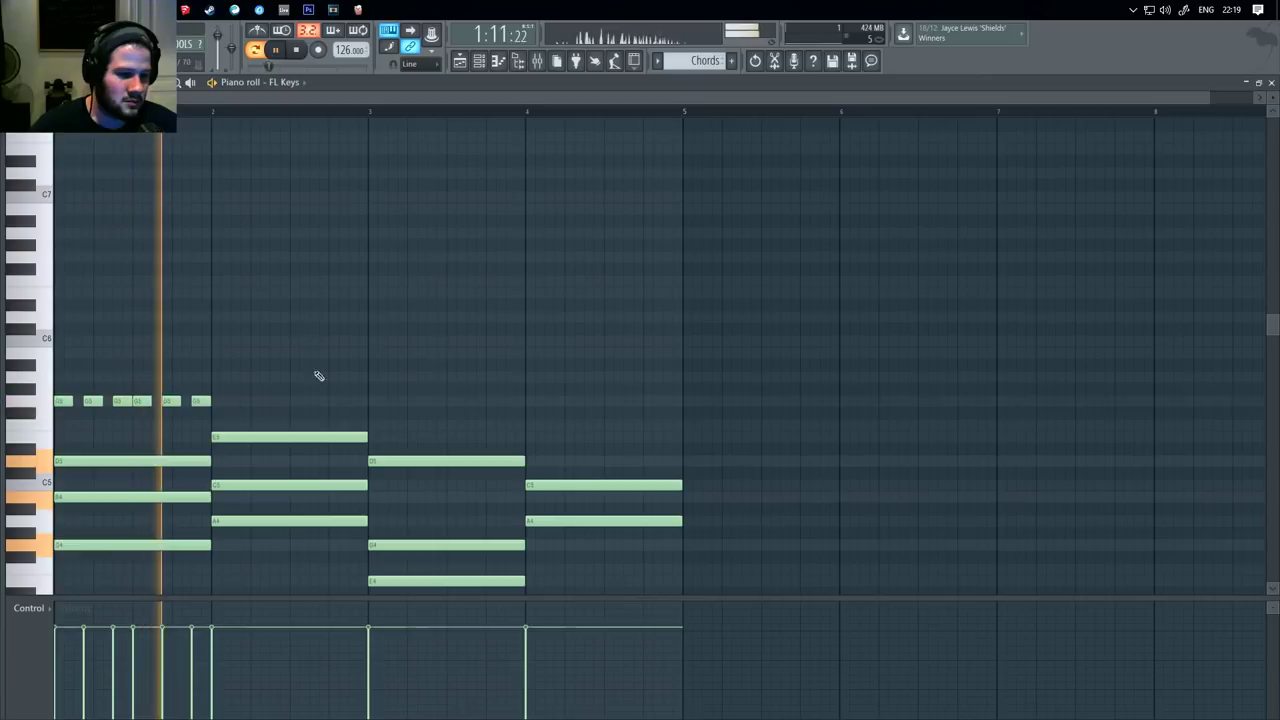
key(space)
Step: Copy the six-note bar 1 melody rhythm into bars 2 and 3, pitching the copies at C6 and A5
drag(82, 380, 62, 388)
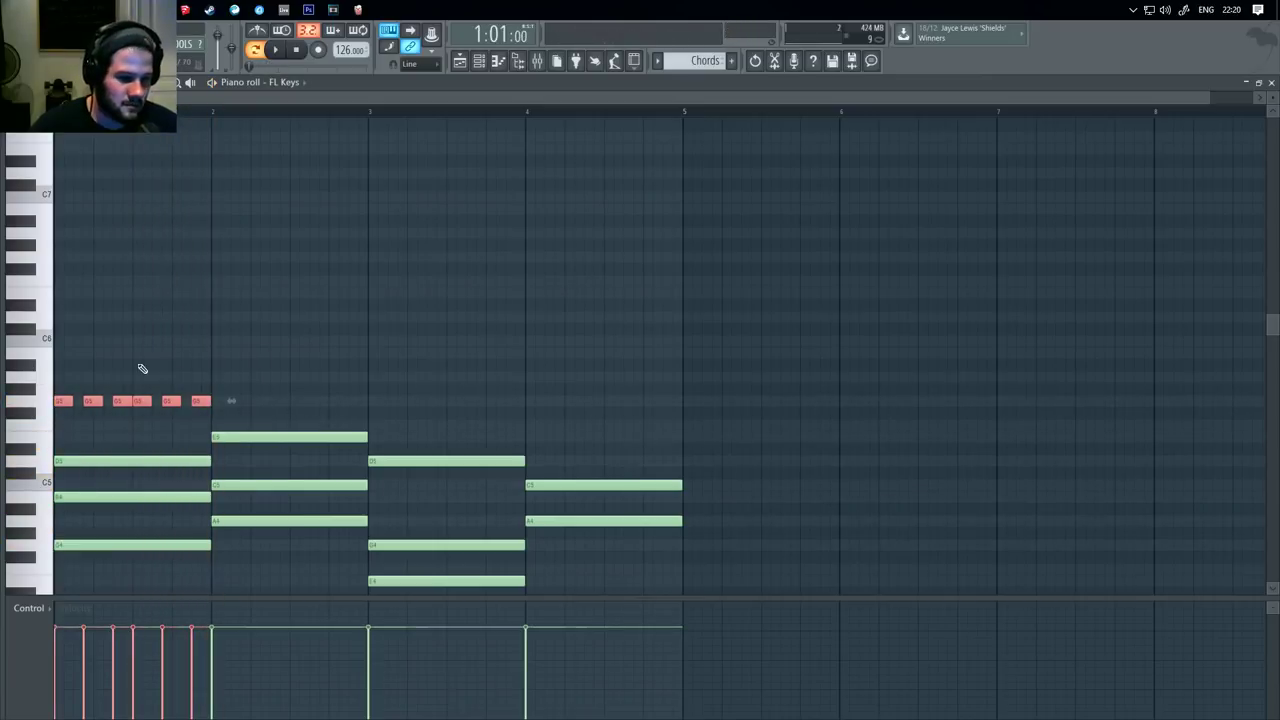
drag(169, 401, 178, 401)
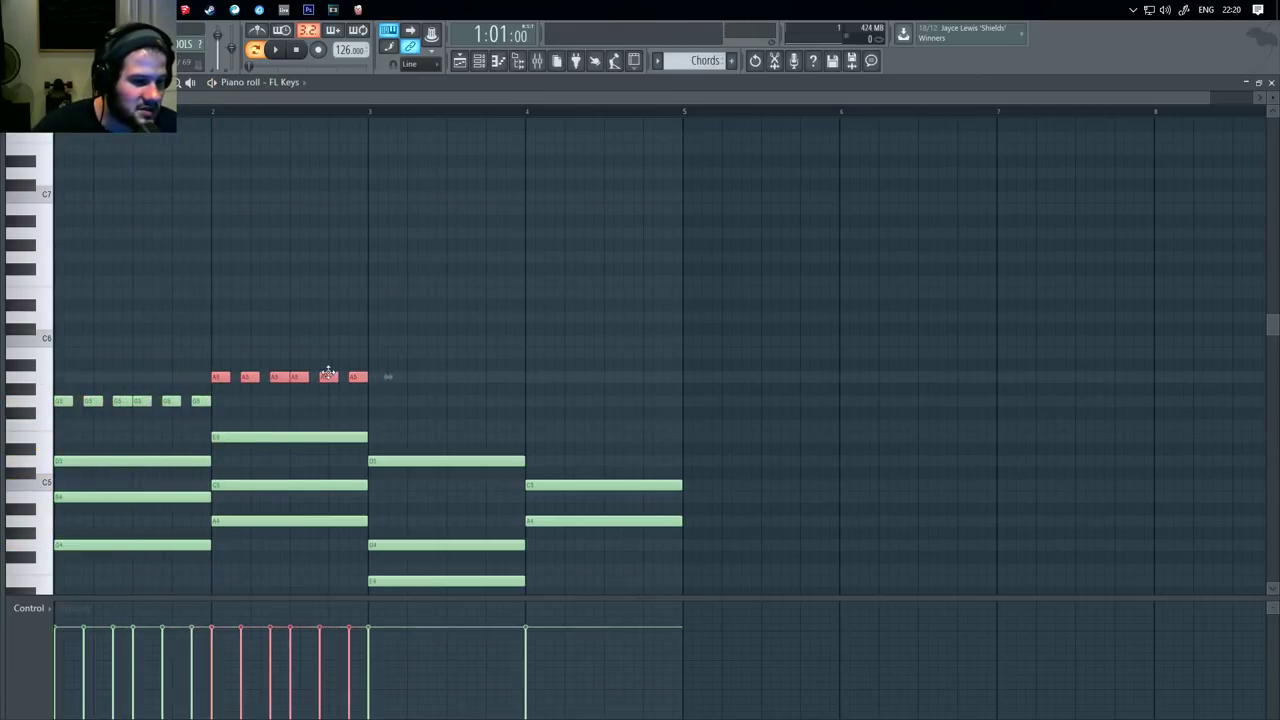
key(ctrl+v)
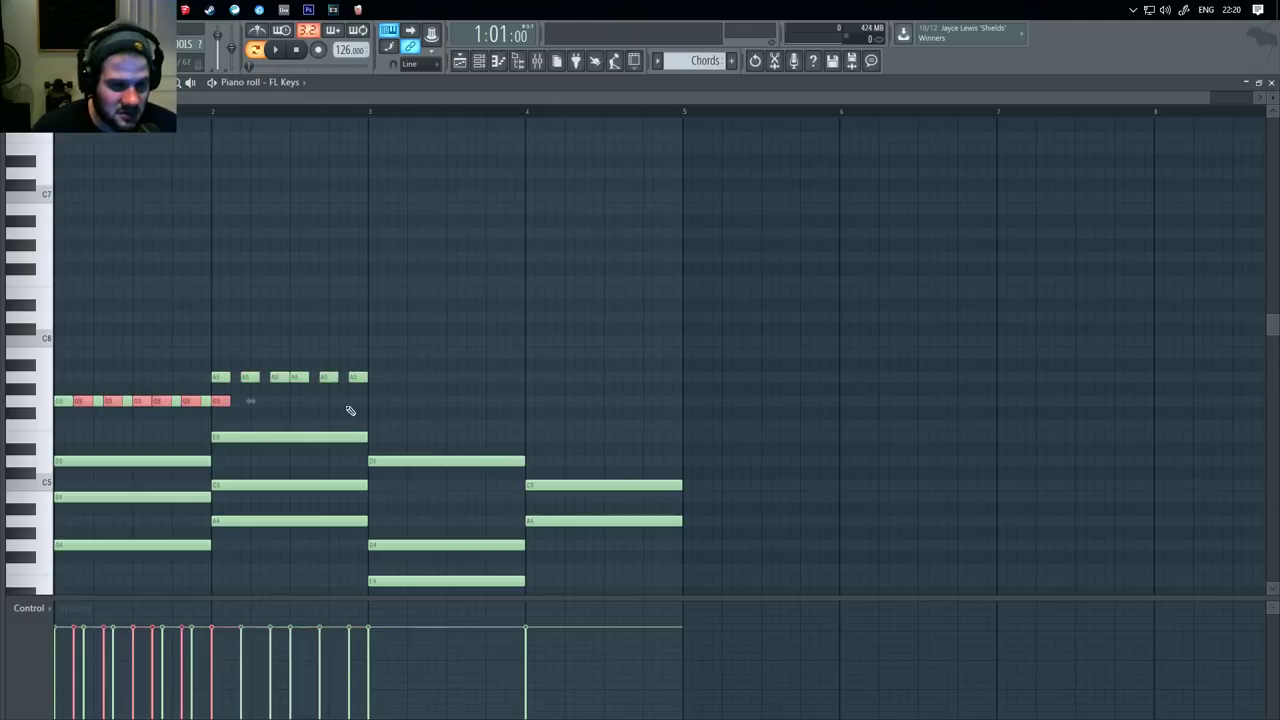
drag(222, 402, 513, 402)
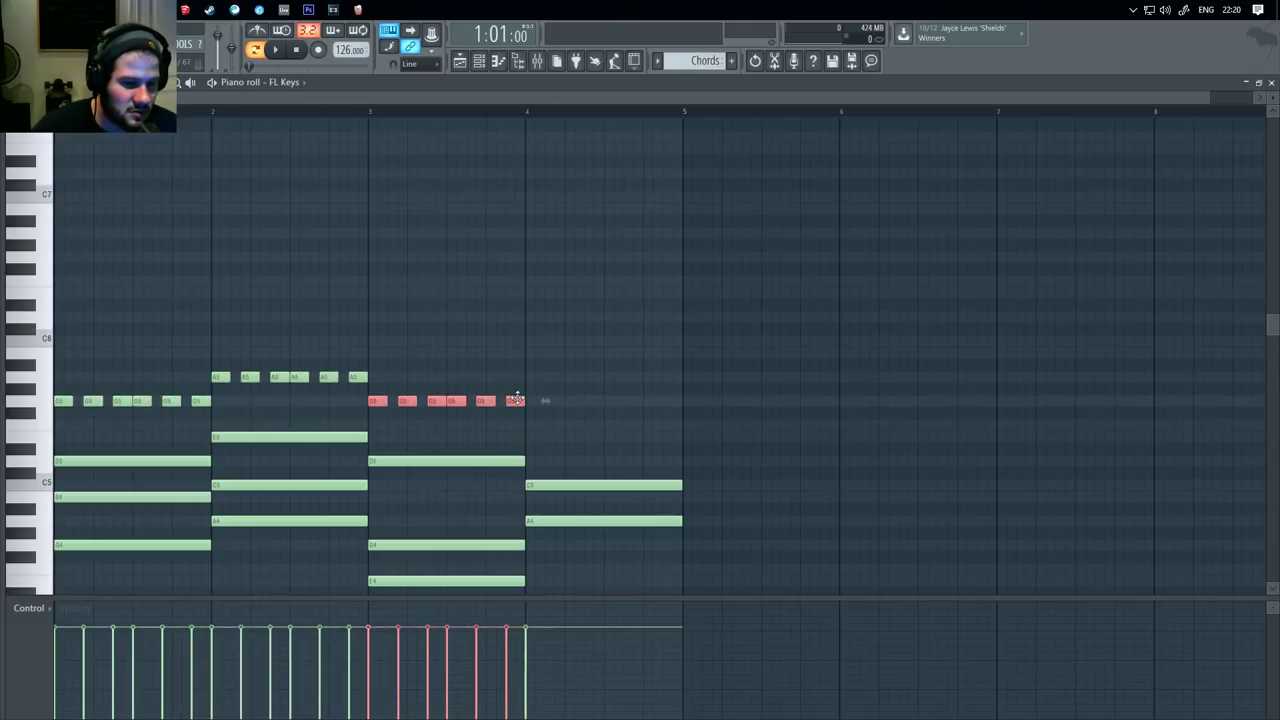
drag(412, 355, 218, 377)
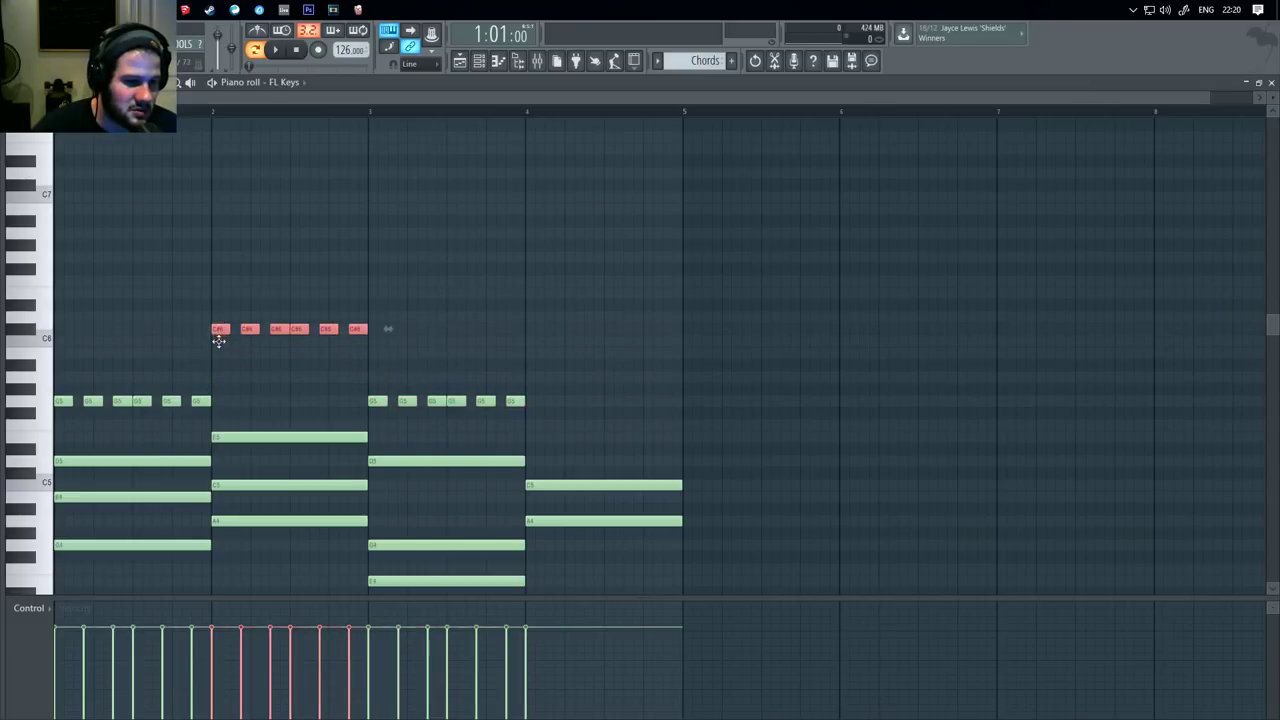
drag(559, 421, 371, 392)
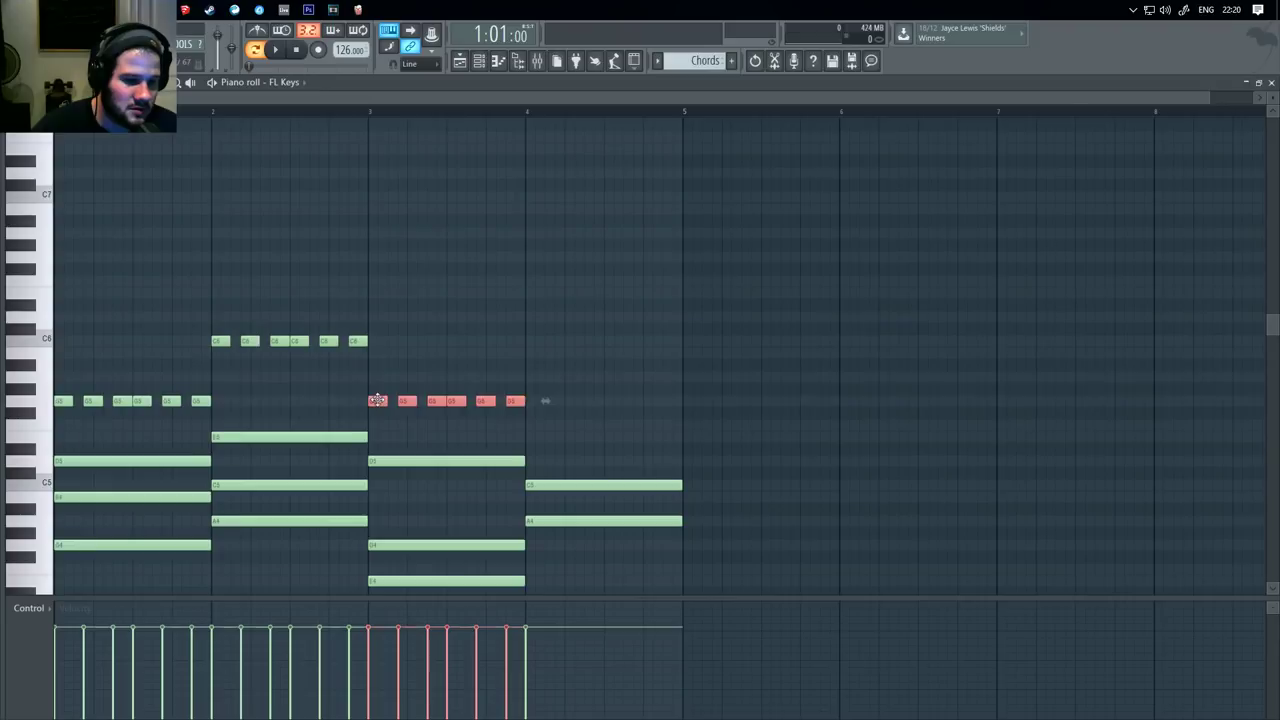
Step: Copy the six-note melody rhythm into bar 4 at E5, align it with the bar's start, and play the melody back
key(ctrl+v)
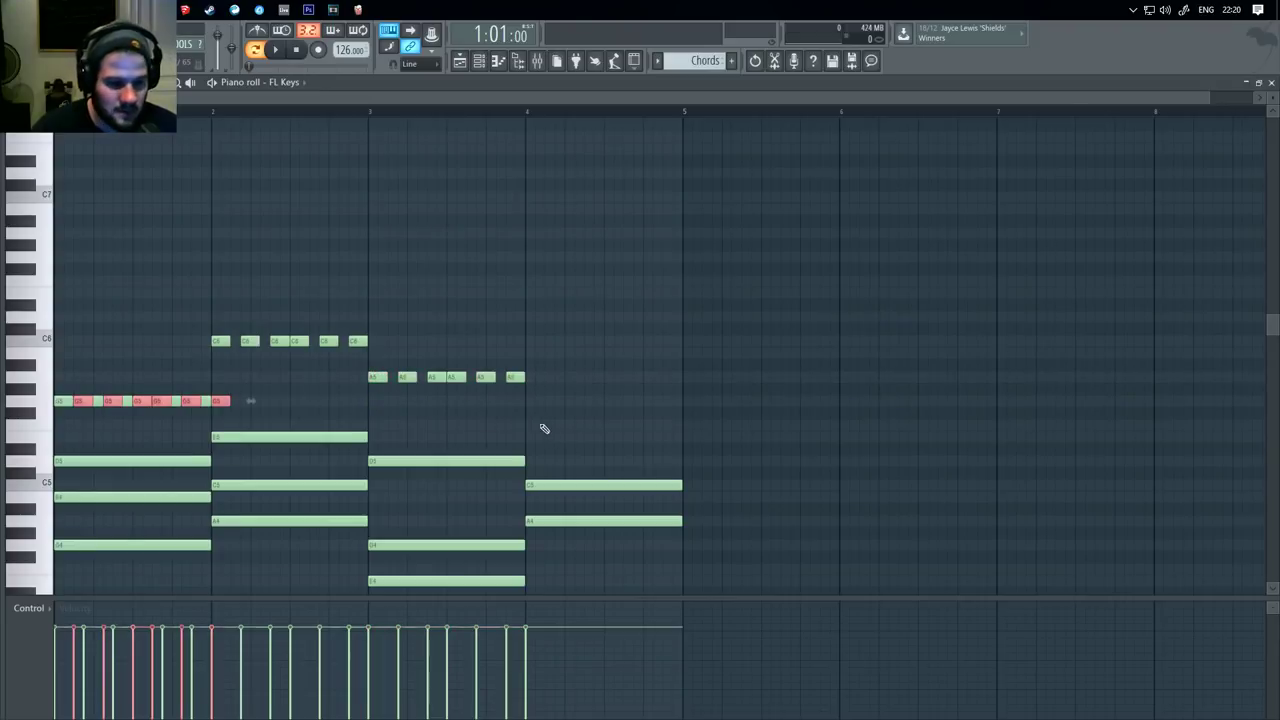
drag(219, 400, 670, 443)
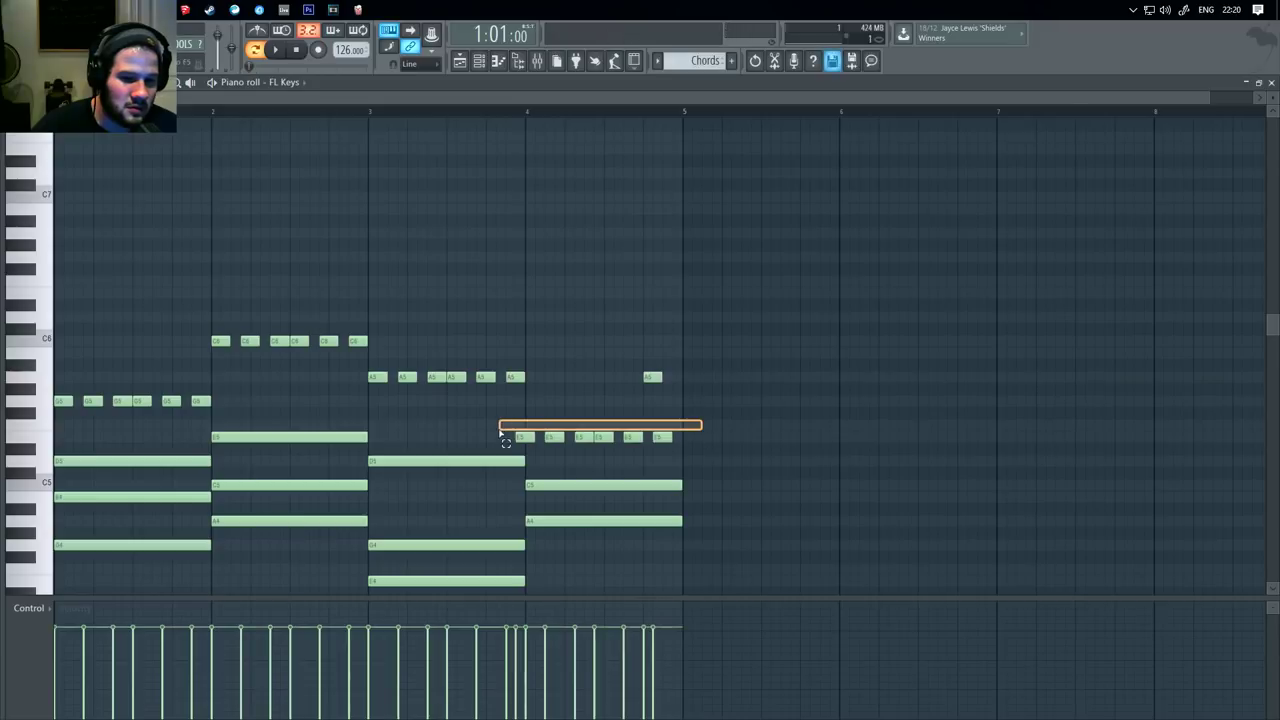
drag(487, 424, 700, 444)
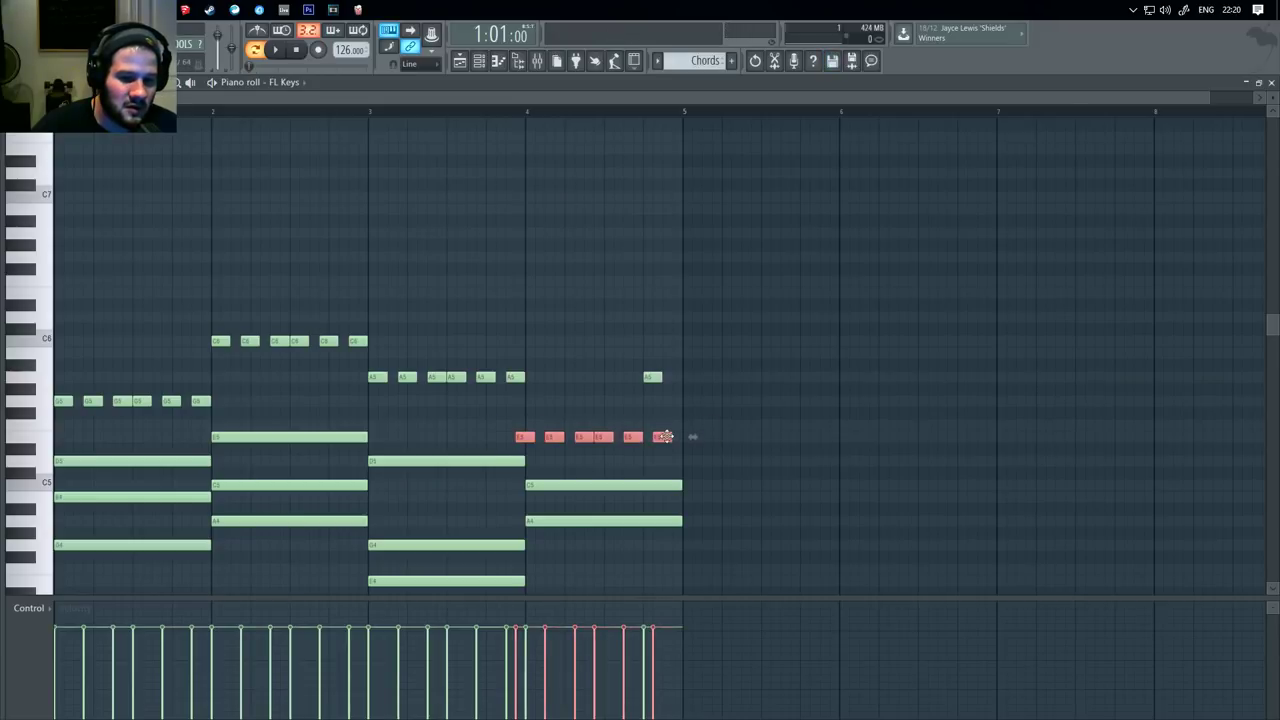
key(space)
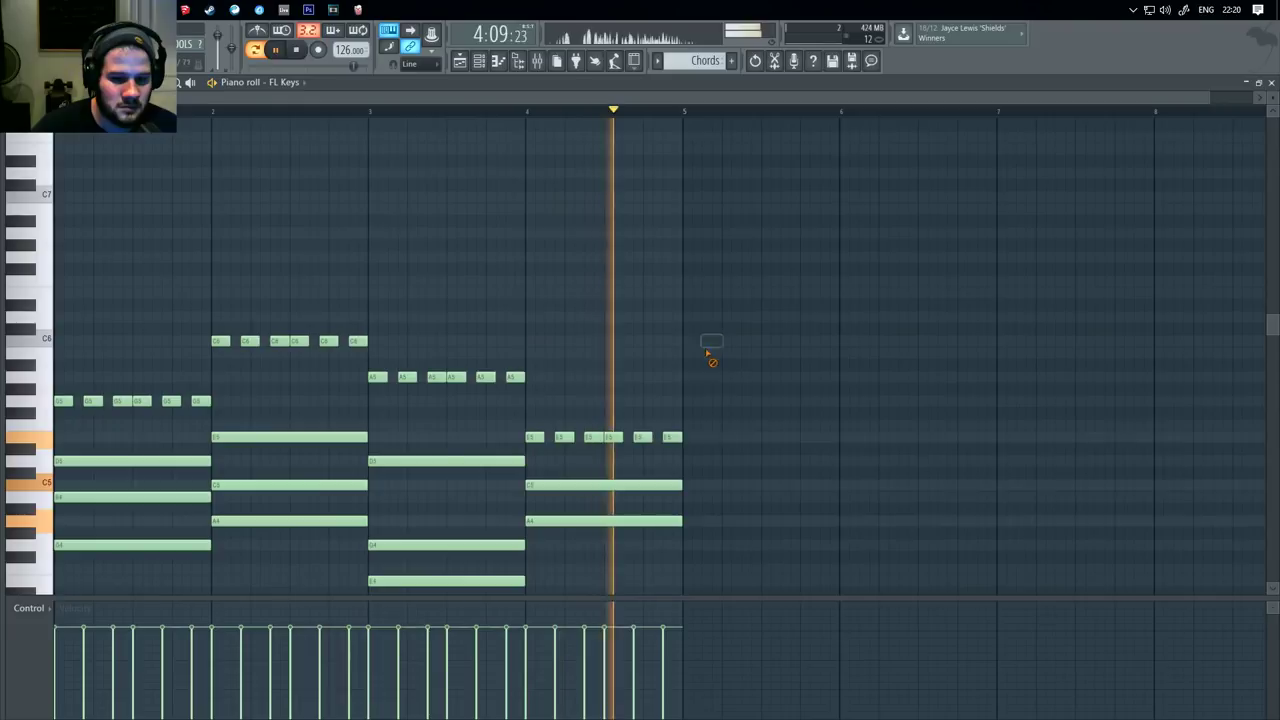
key(space)
Step: Try the bar 3 melody notes at G5, listen to the pattern, and raise the notes to B5
drag(563, 390, 369, 373)
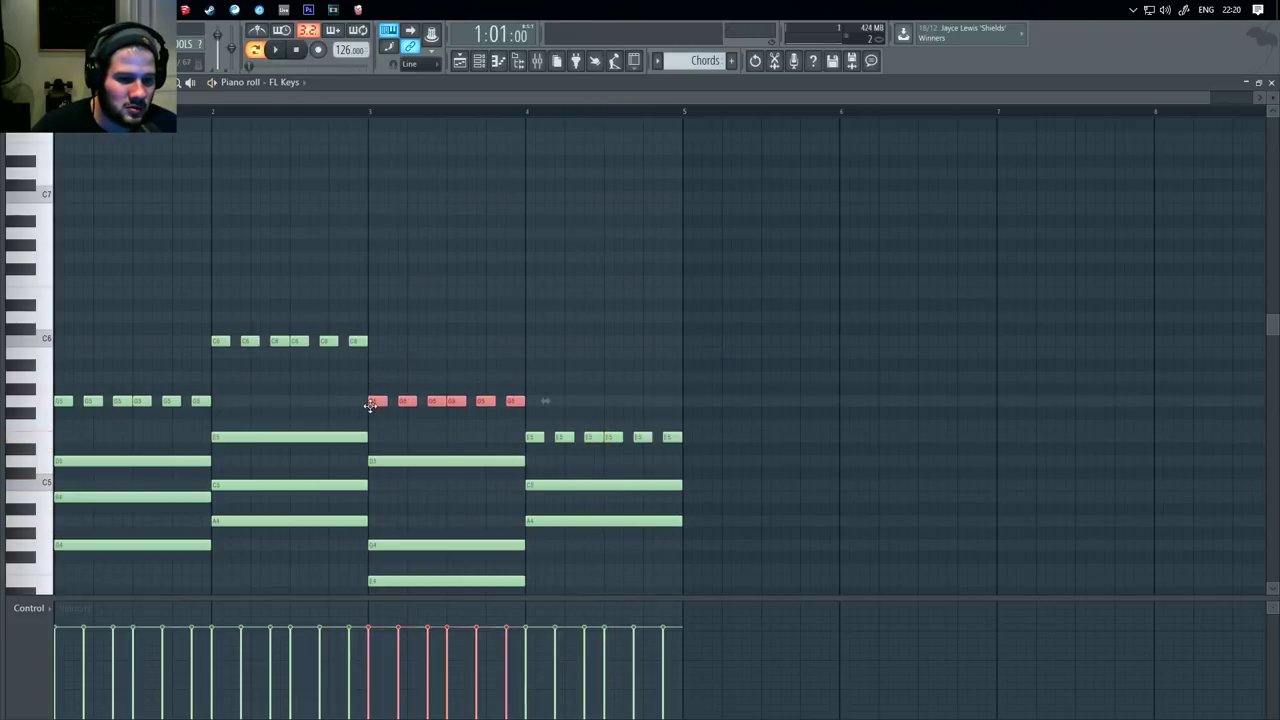
key(space)
click(581, 317)
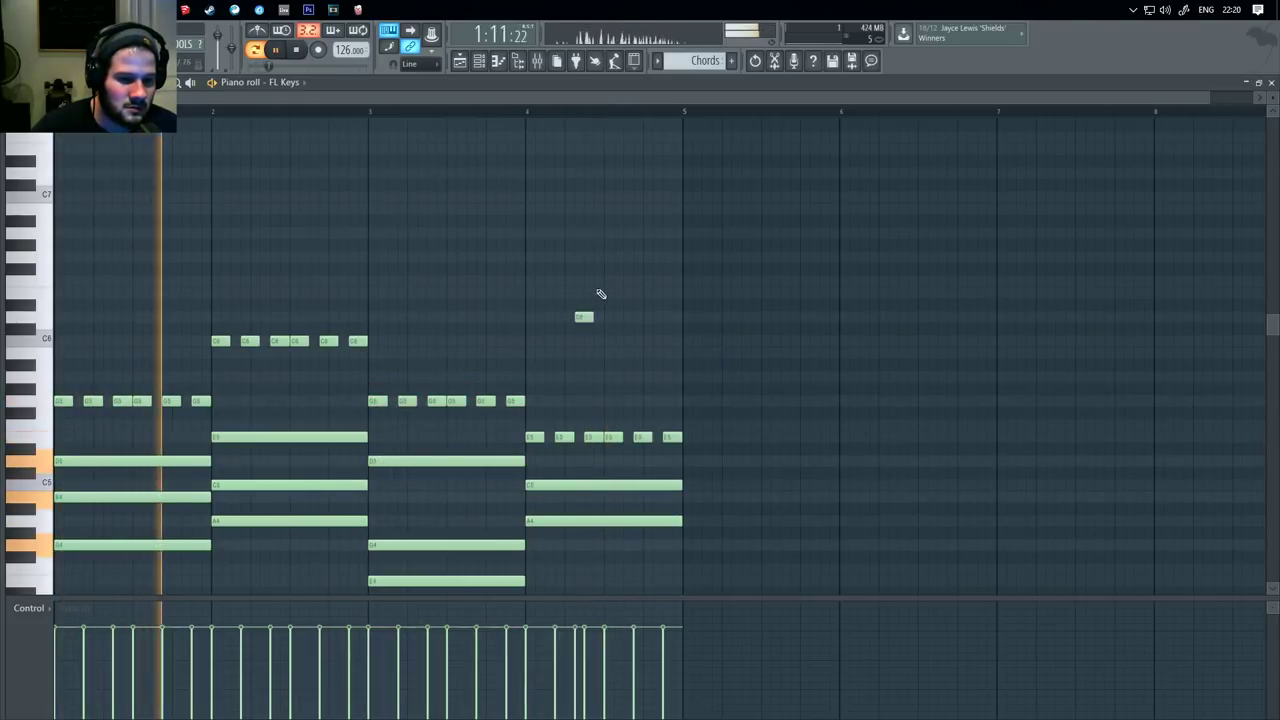
right_click(583, 317)
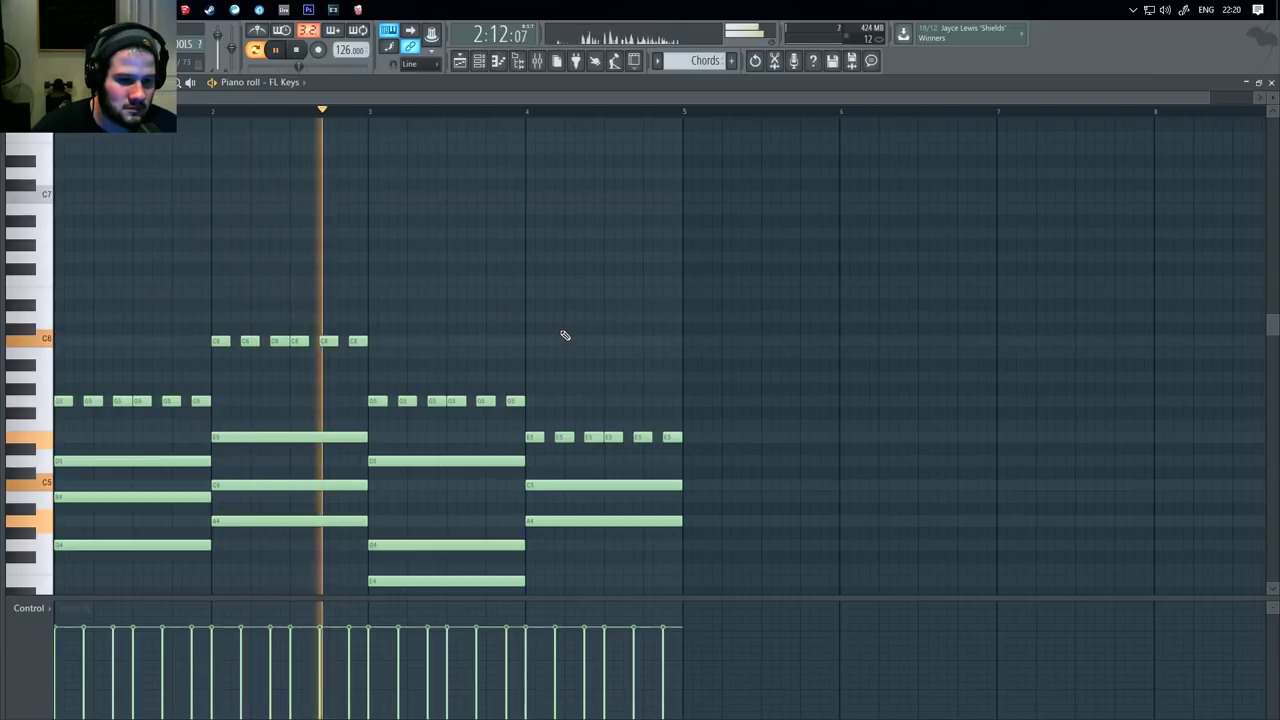
key(space)
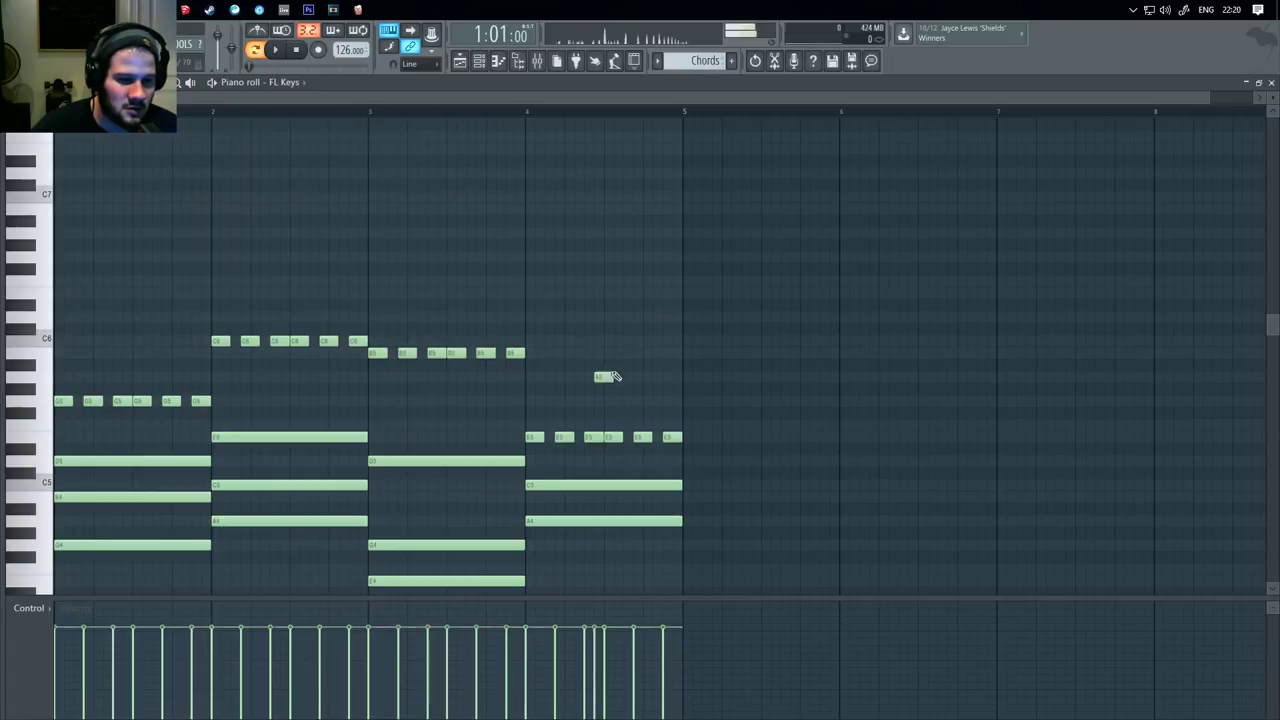
Step: Lower the fourth bar 3 melody note to A5 and the last two to G5, and play the pattern
drag(528, 360, 452, 340)
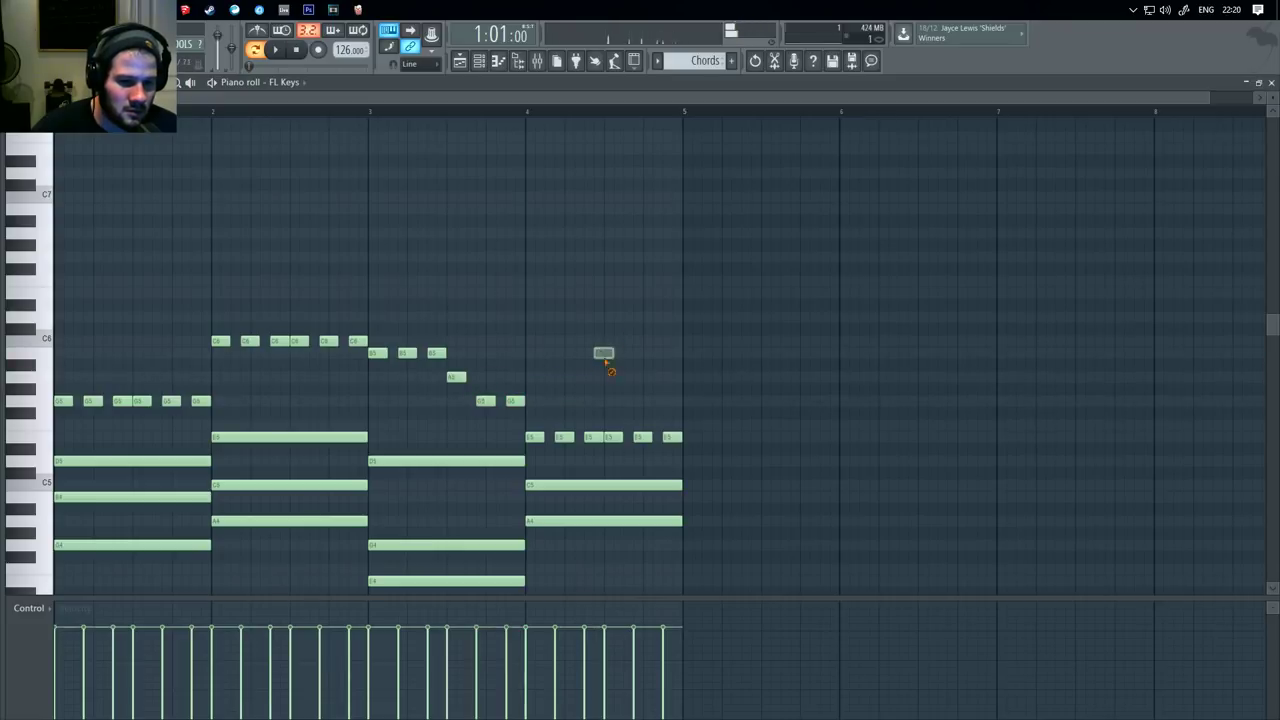
key(space)
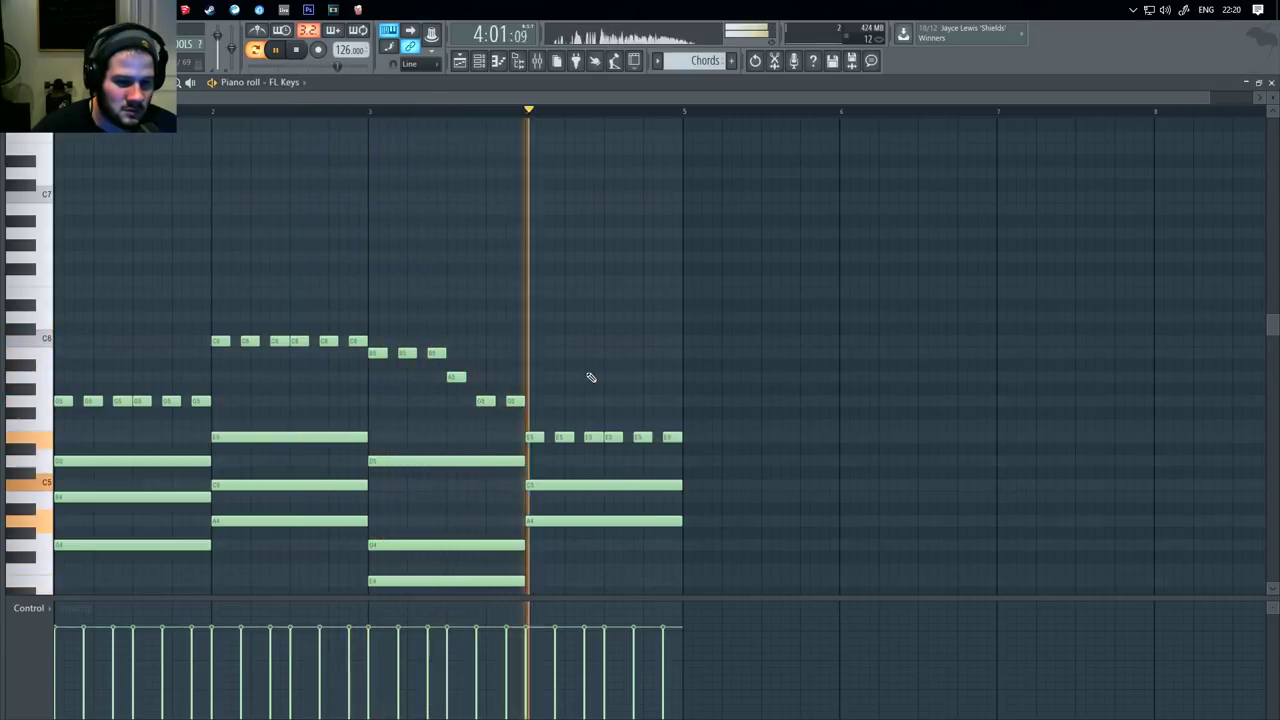
key(space)
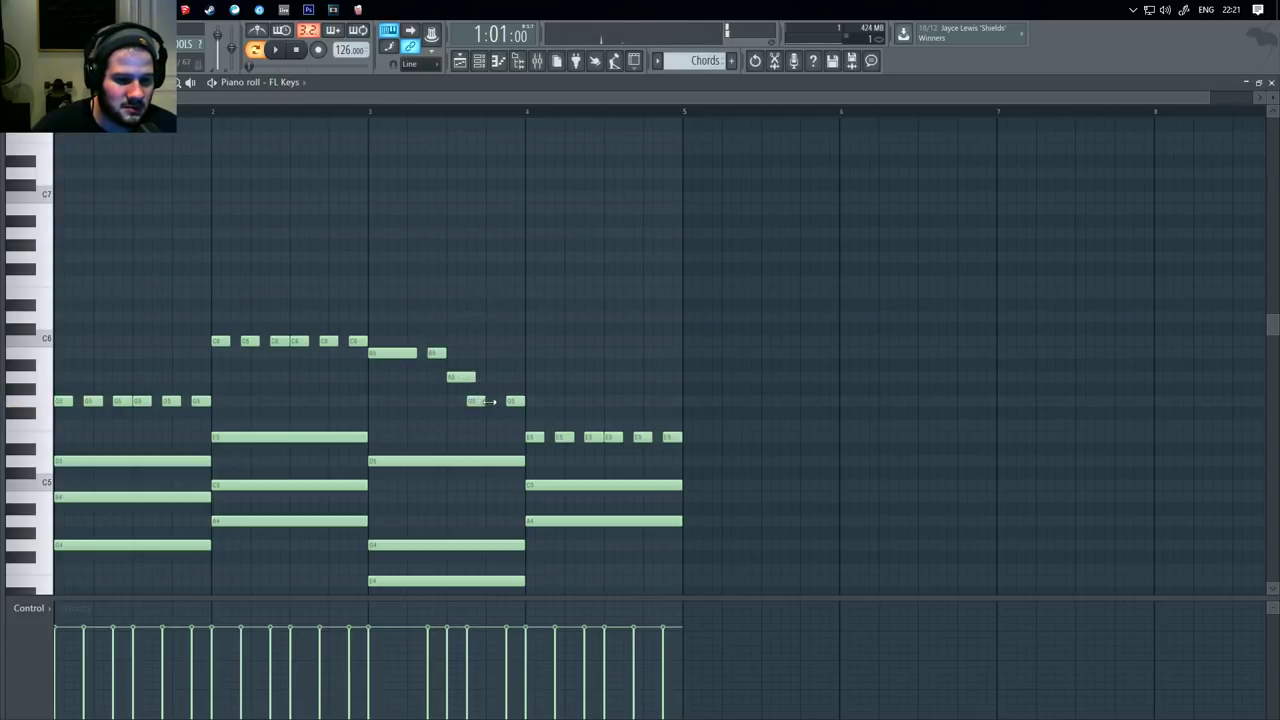
Step: During playback, shorten the long B5, A5 and first G5 melody notes in bar 3, and shift that G5 slightly later
key(space)
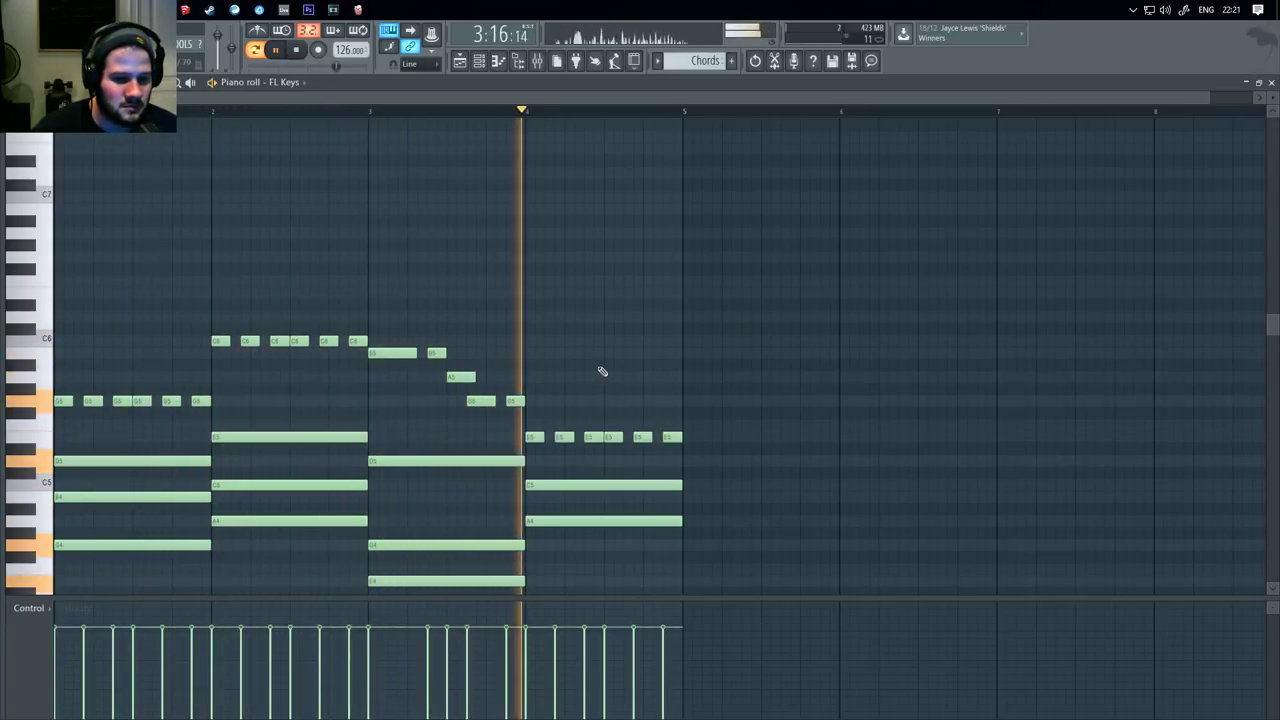
drag(474, 377, 482, 402)
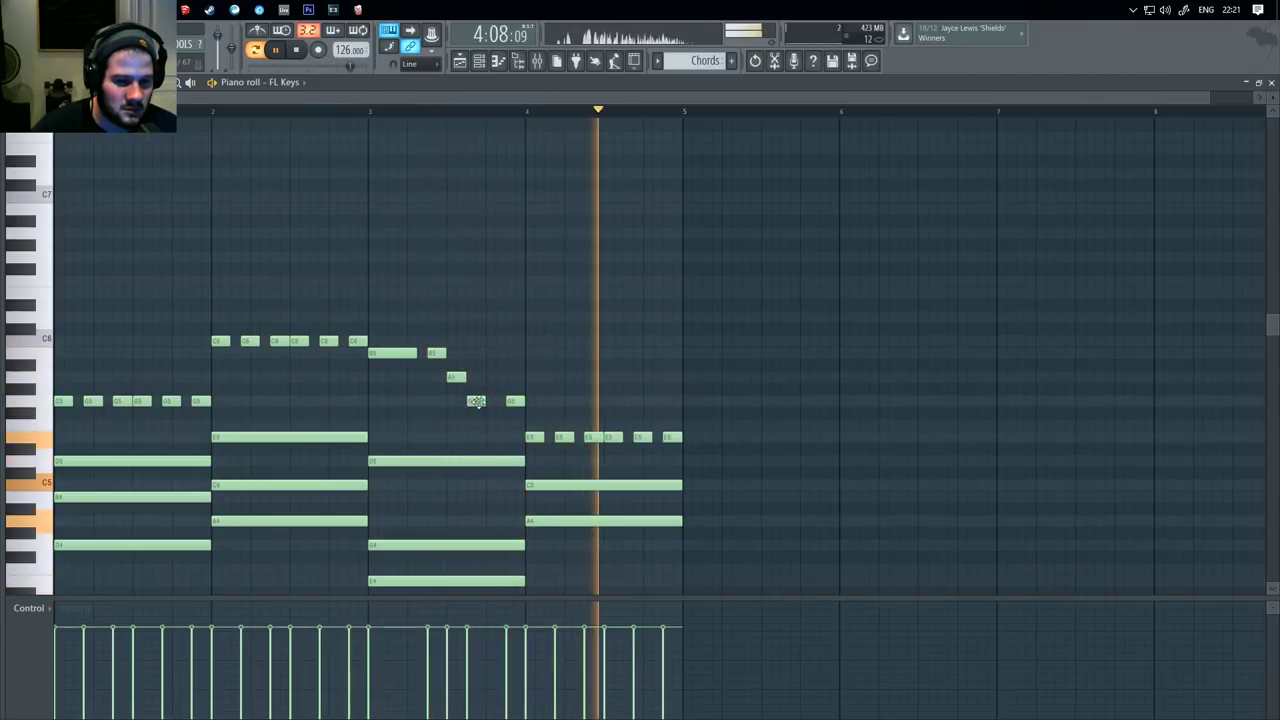
drag(477, 401, 486, 401)
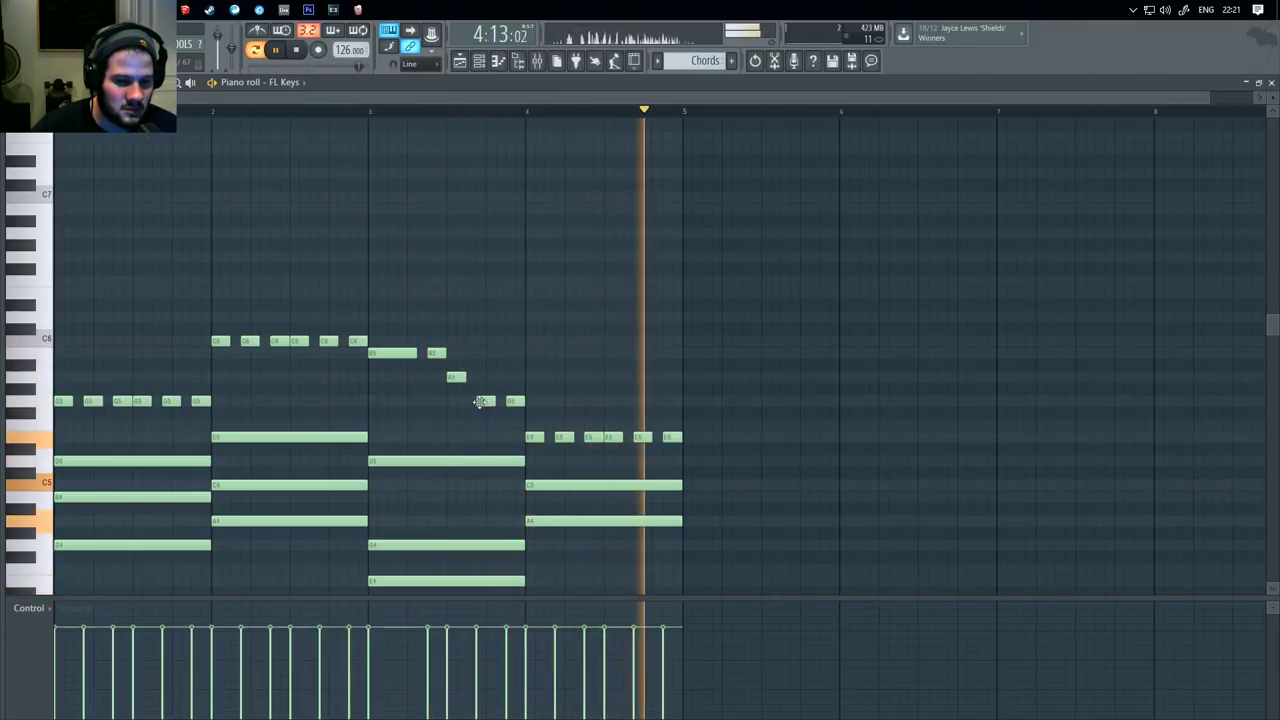
click(671, 377)
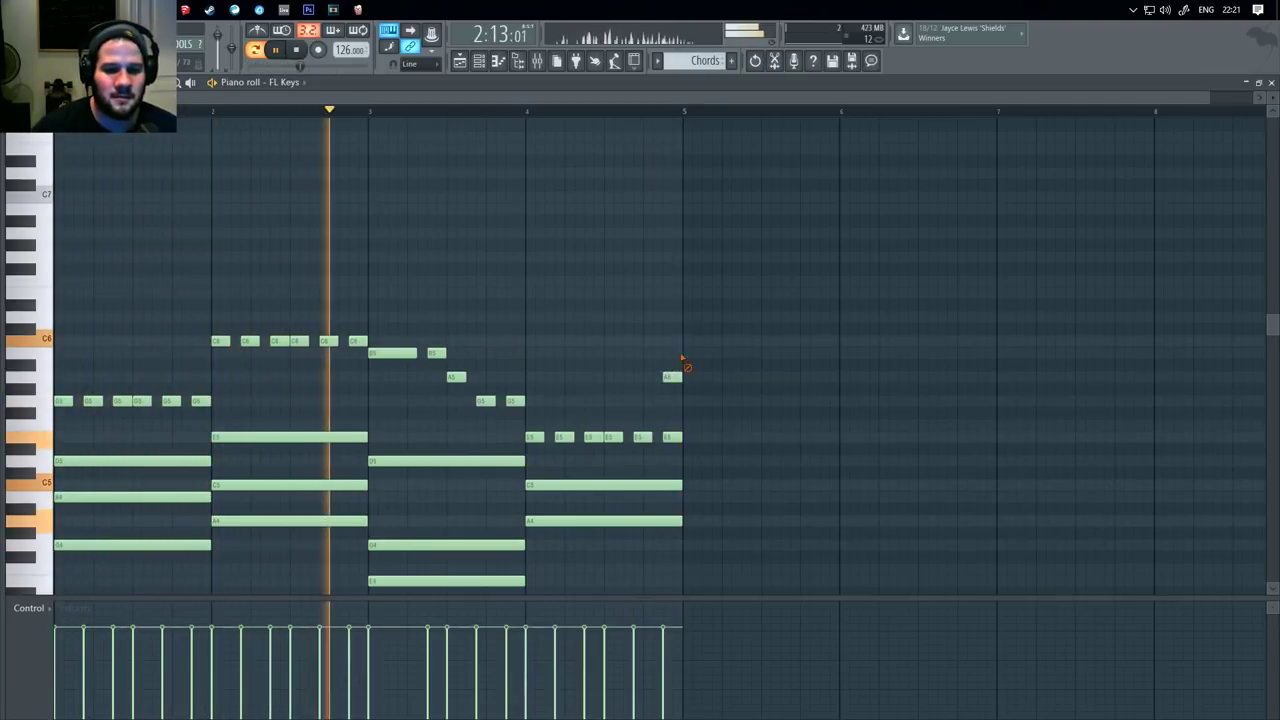
right_click(678, 374)
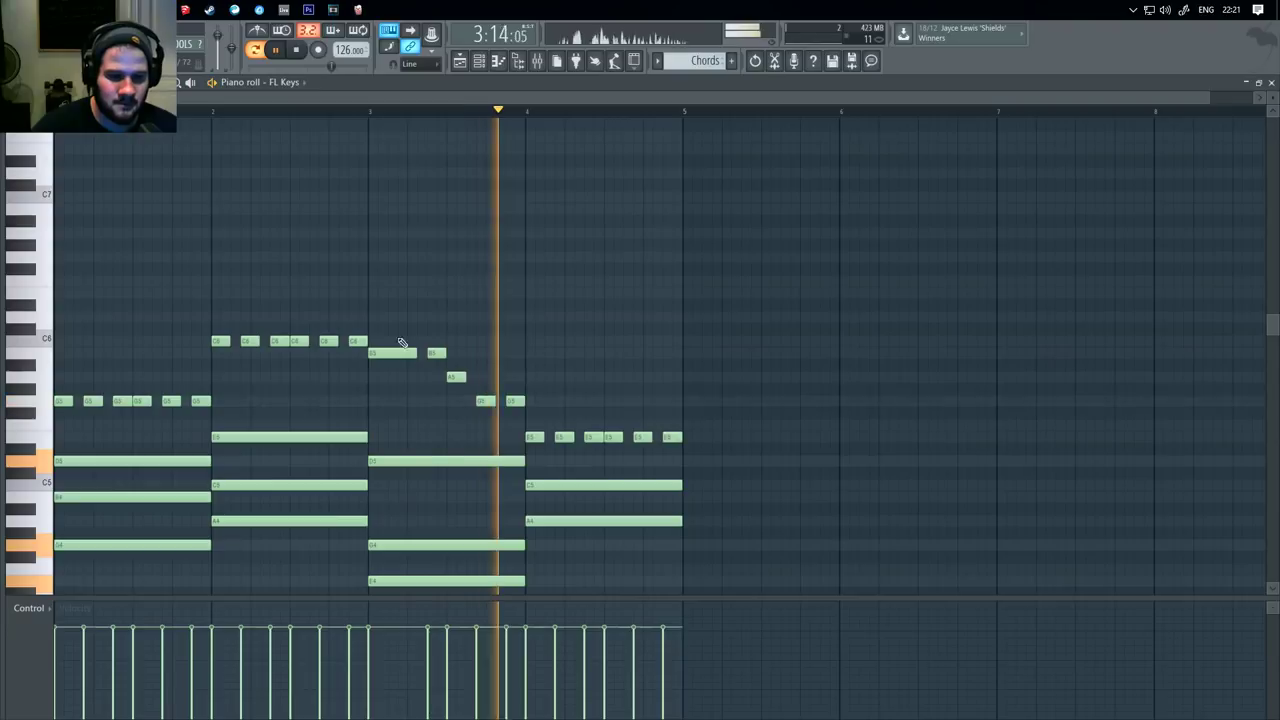
drag(414, 354, 389, 356)
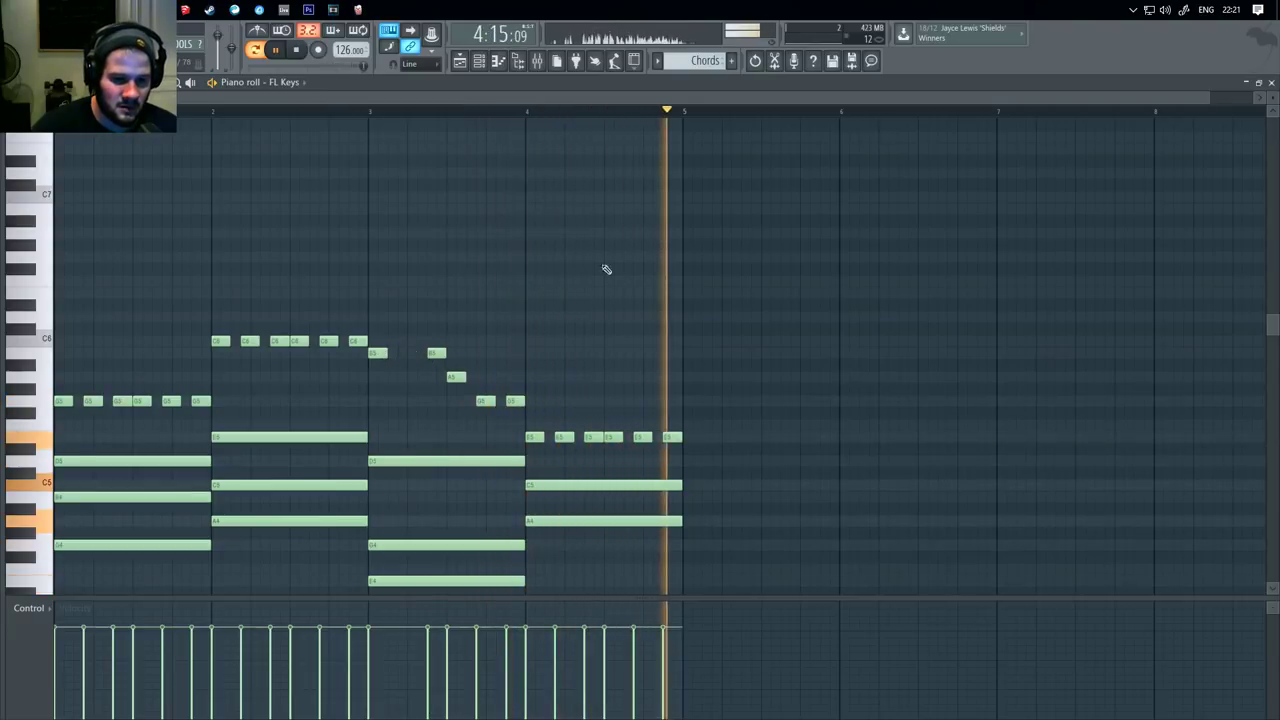
Step: Add a second short B5 melody note in bar 3 and shorten the B5 note just before the A5
click(716, 316)
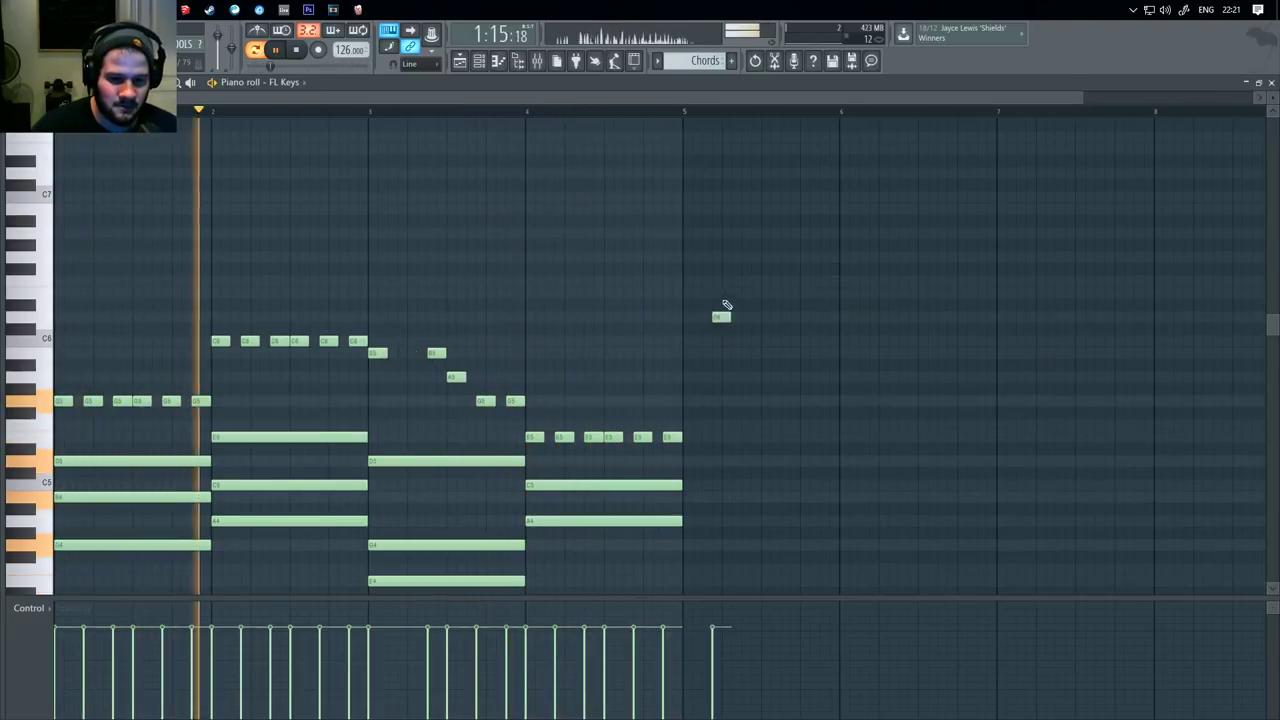
drag(723, 315, 732, 341)
right_click(732, 342)
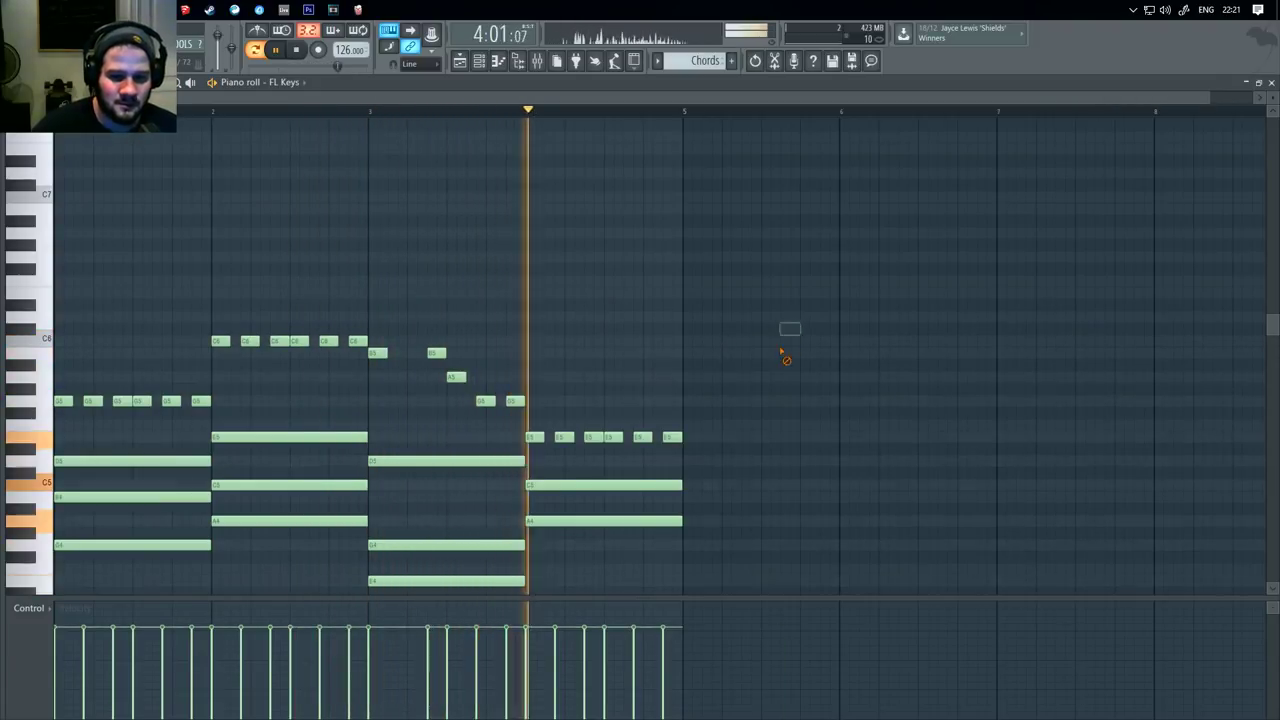
click(404, 353)
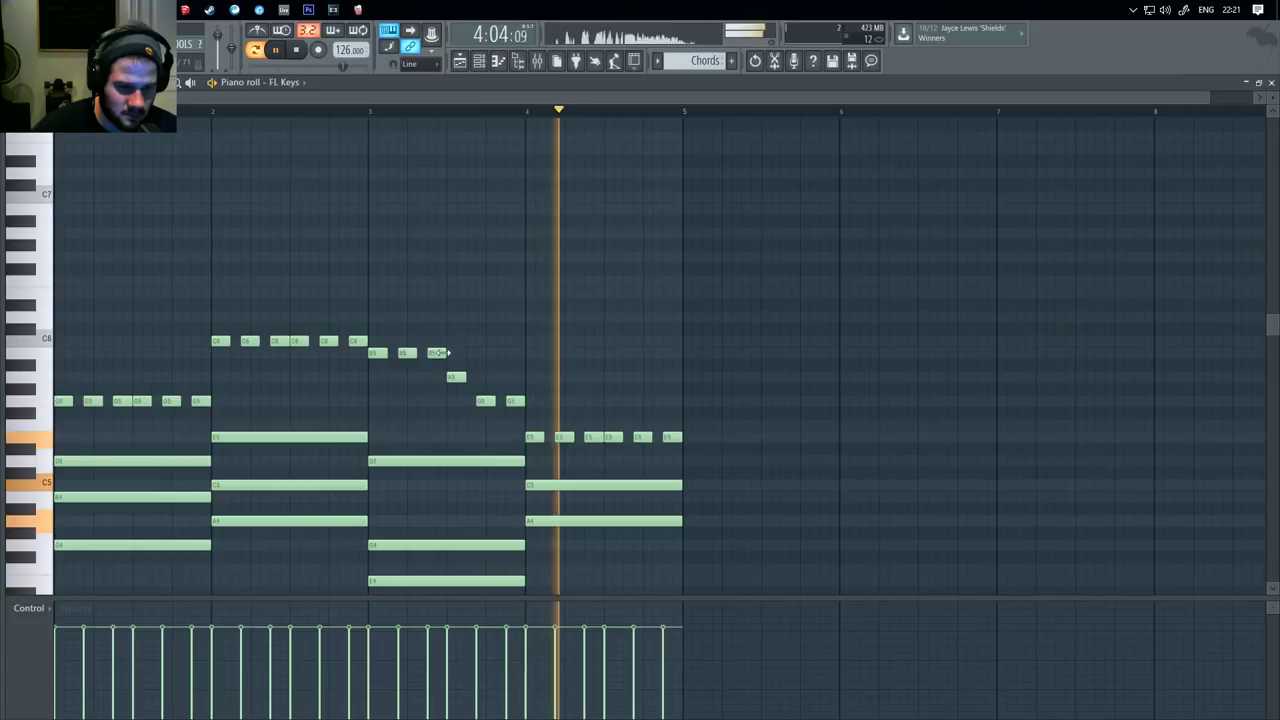
drag(442, 353, 436, 354)
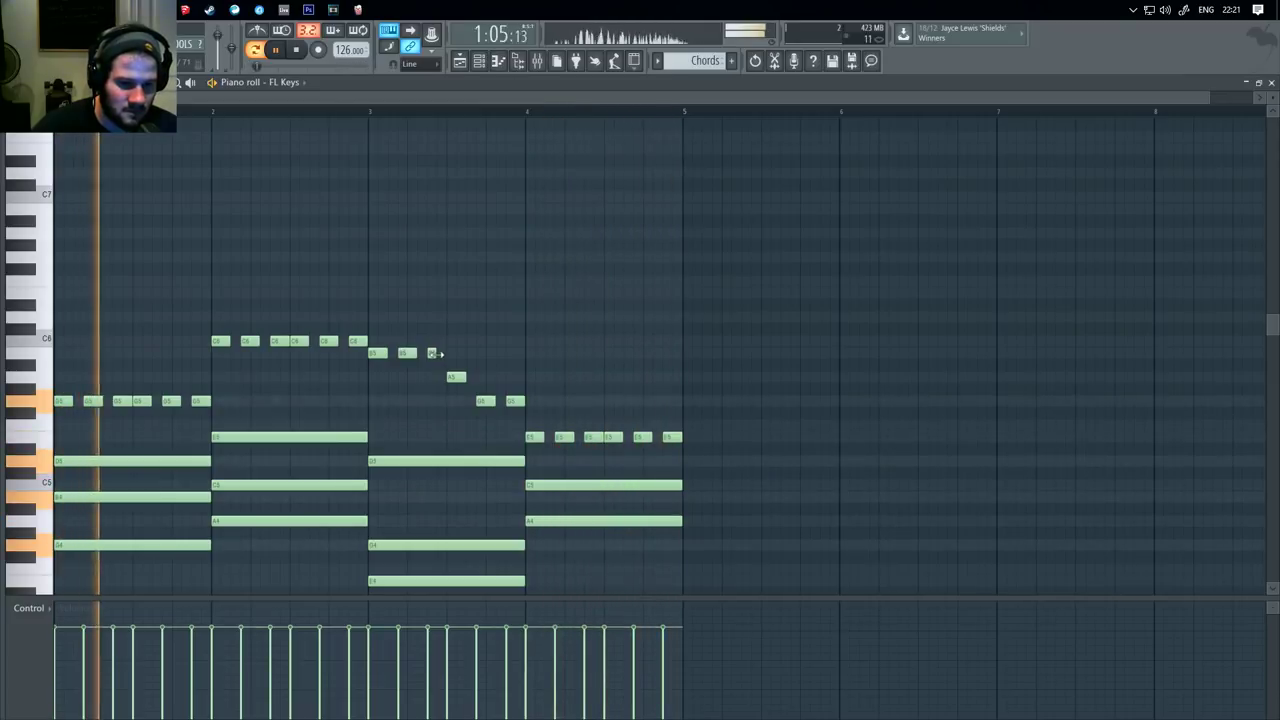
Step: Try an extra short B5 melody note just before the A5 in bar 3, listen to it, and remove the note
click(440, 353)
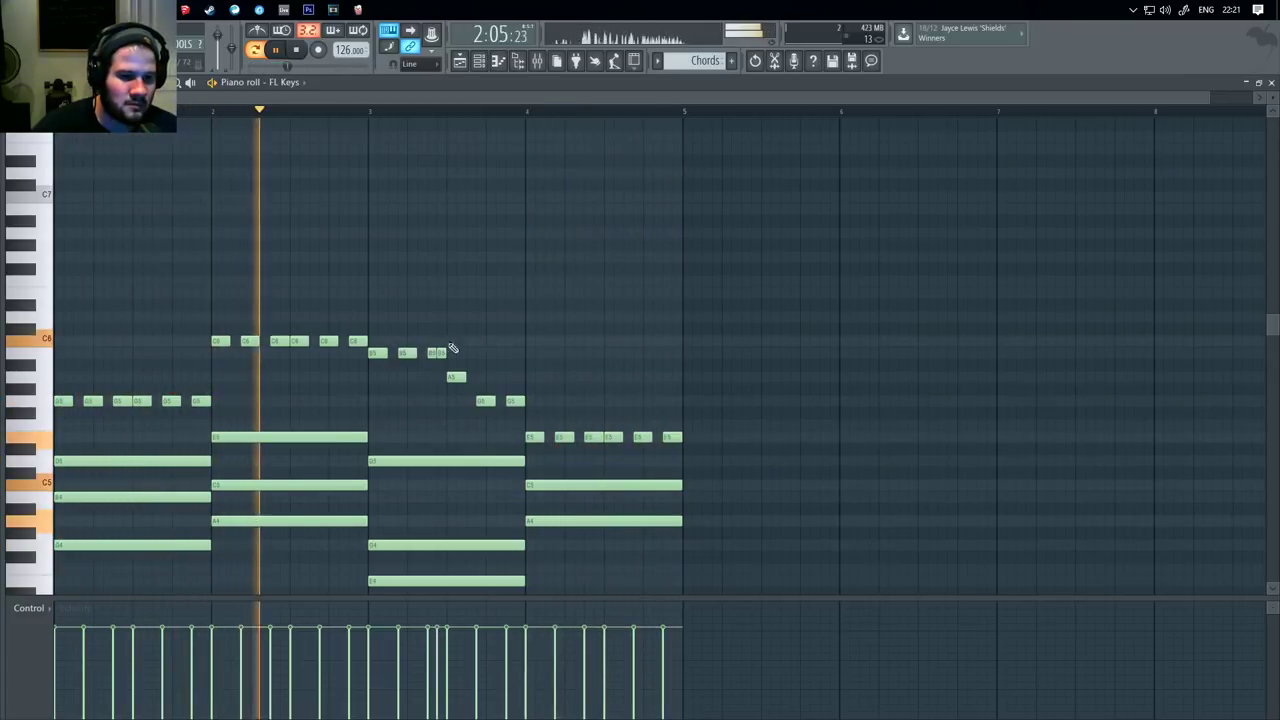
ctrl+scroll(451, 348, up, 4)
alt+scroll(409, 357, up, 2)
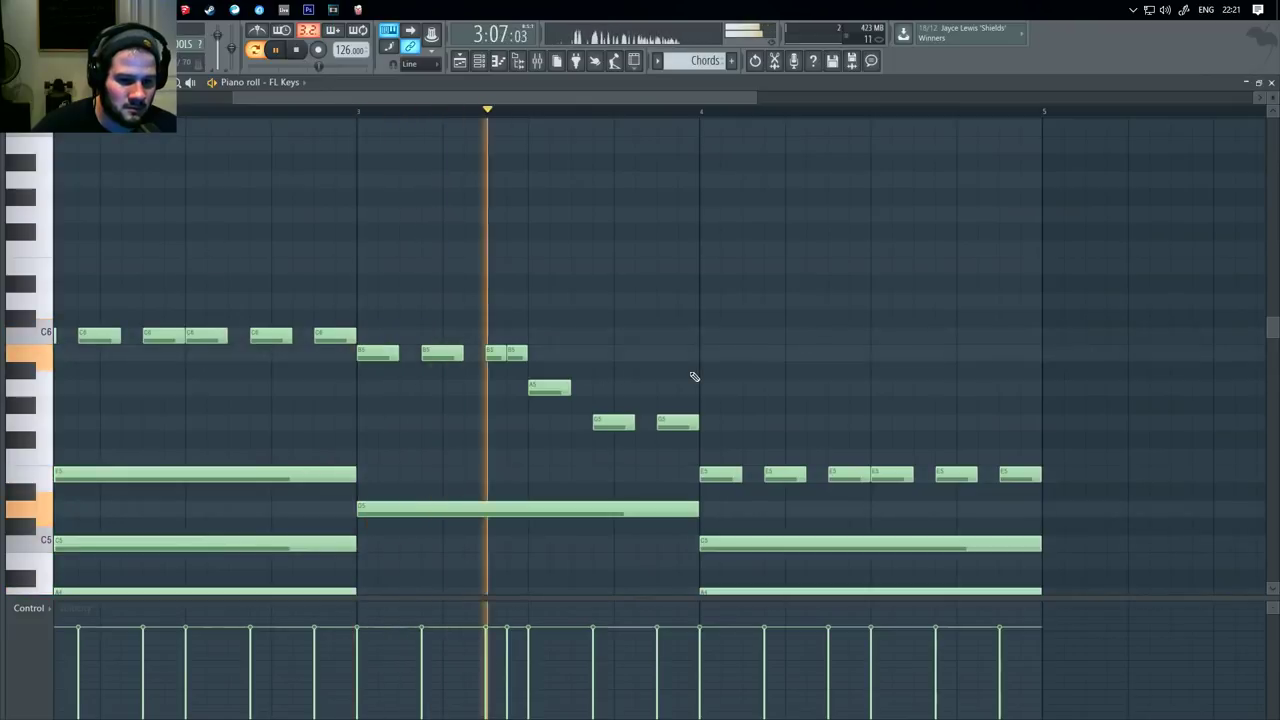
ctrl+scroll(566, 366, down, 4)
alt+scroll(438, 339, down, 2)
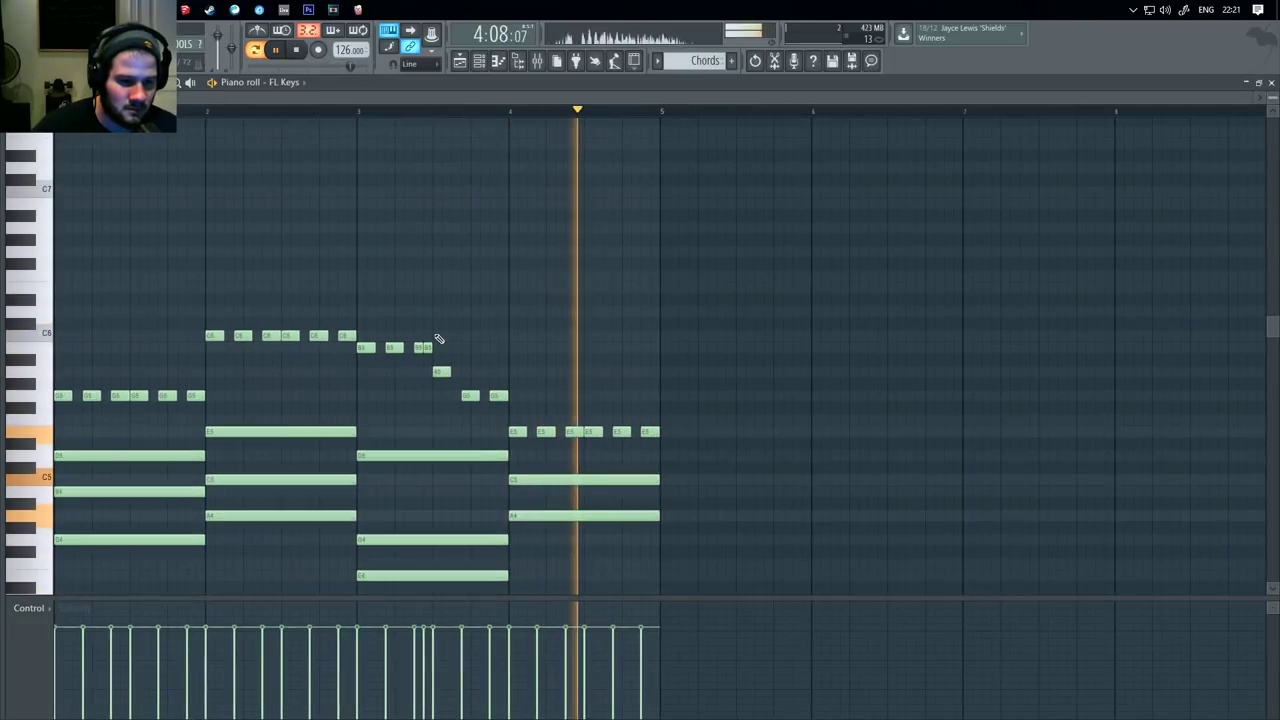
right_click(429, 348)
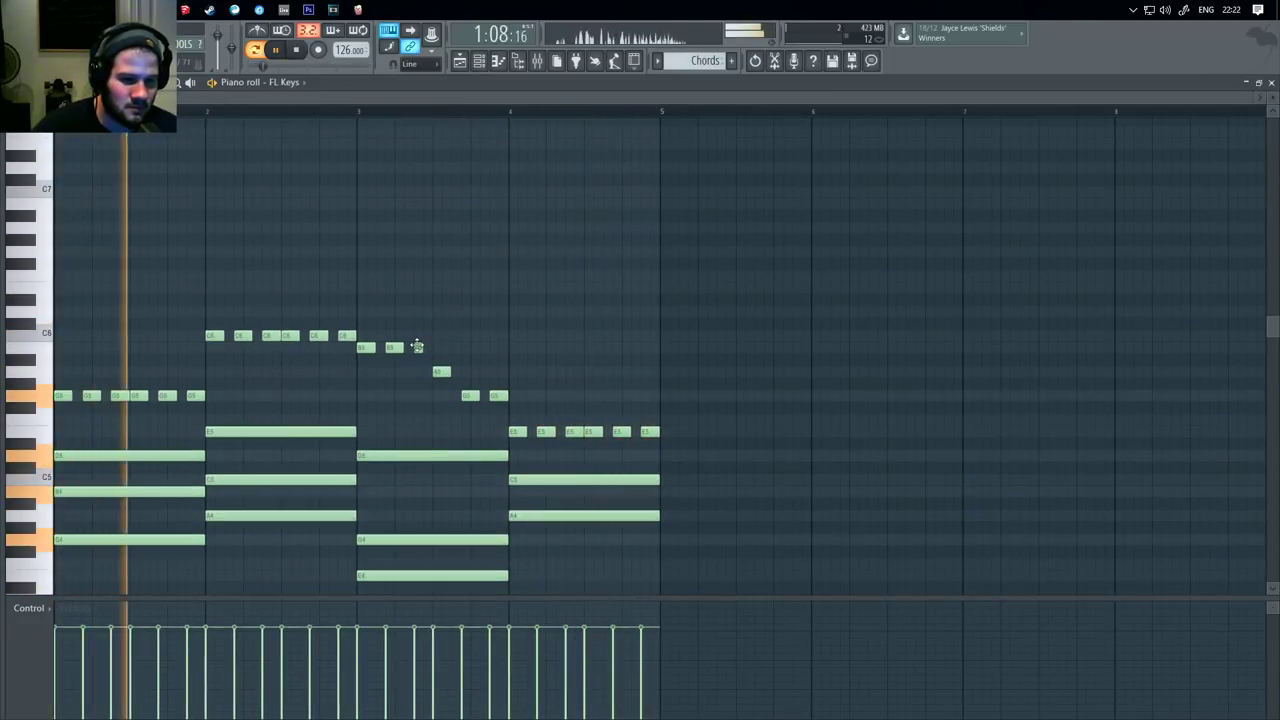
Step: Replace the first two B5 melody notes in bar 3 with one longer B5, lengthen the short B5 before the A5, and play from there
click(418, 347)
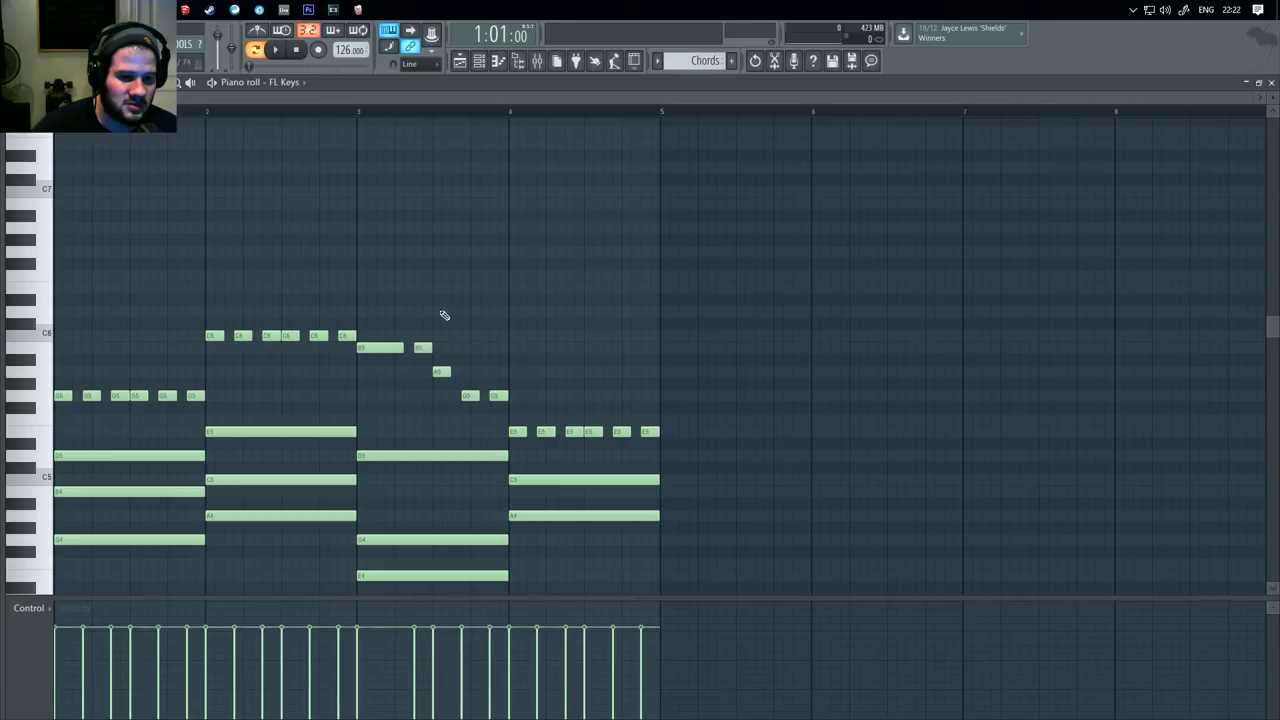
click(427, 115)
key(space)
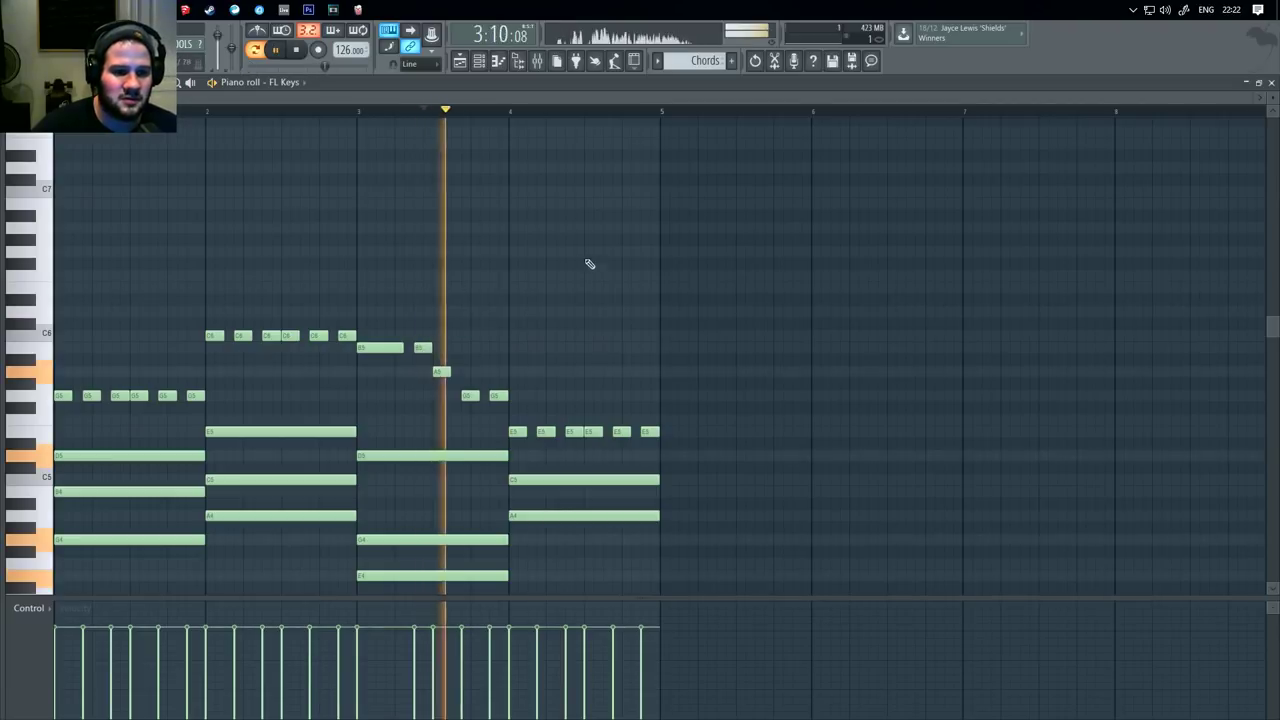
click(793, 285)
right_click(794, 326)
click(802, 323)
drag(802, 323, 897, 365)
right_click(897, 361)
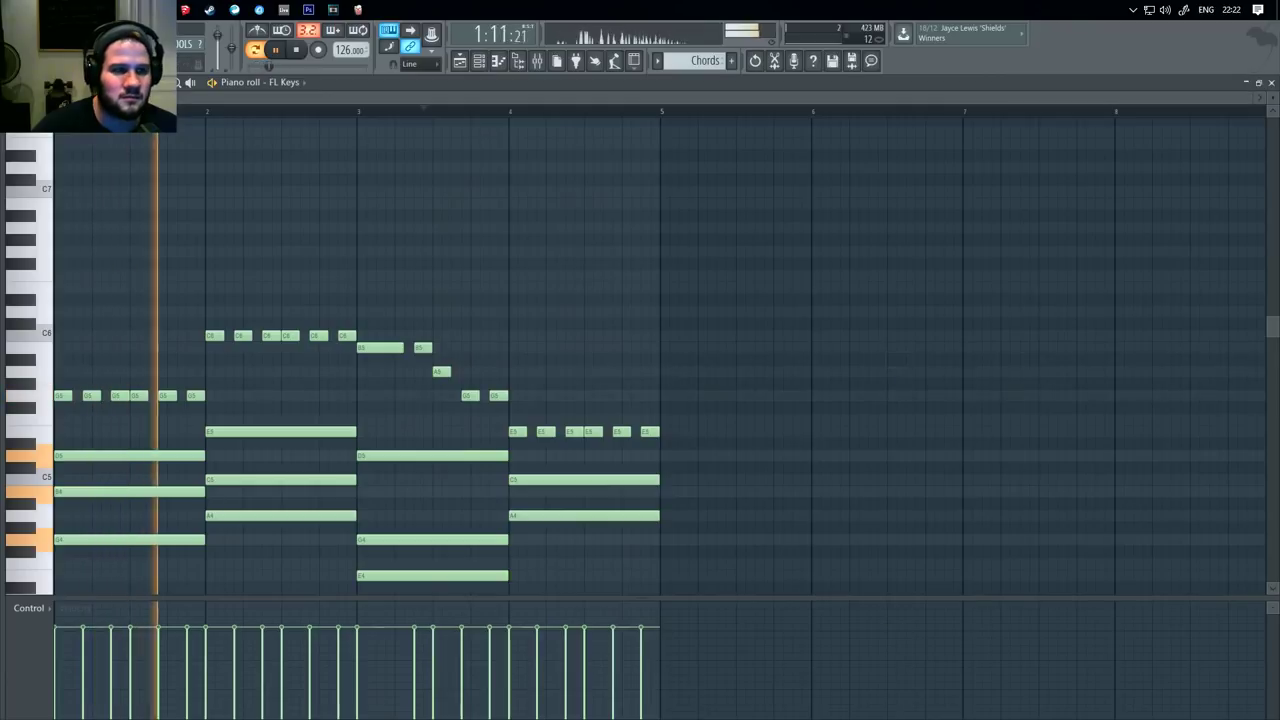
Step: Set the audio device's buffer length to 6144 samples (140 ms) and return to the piano roll
click(151, 44)
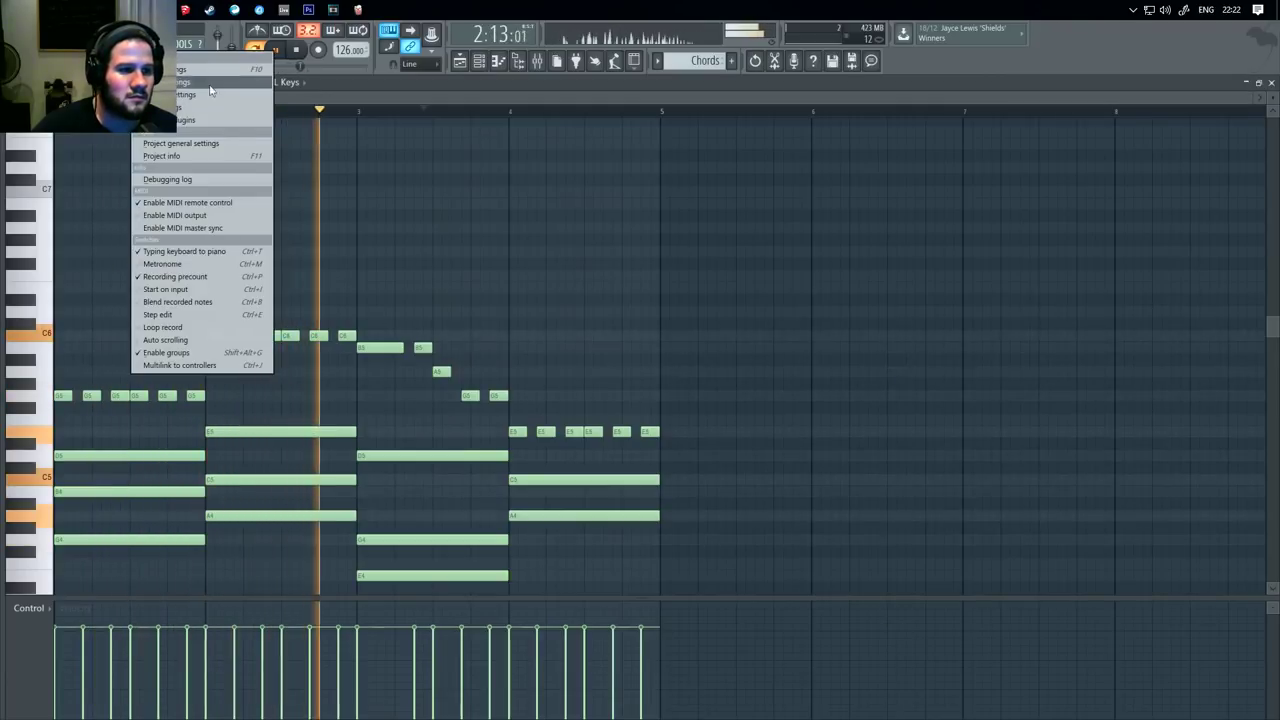
click(210, 94)
drag(528, 297, 540, 297)
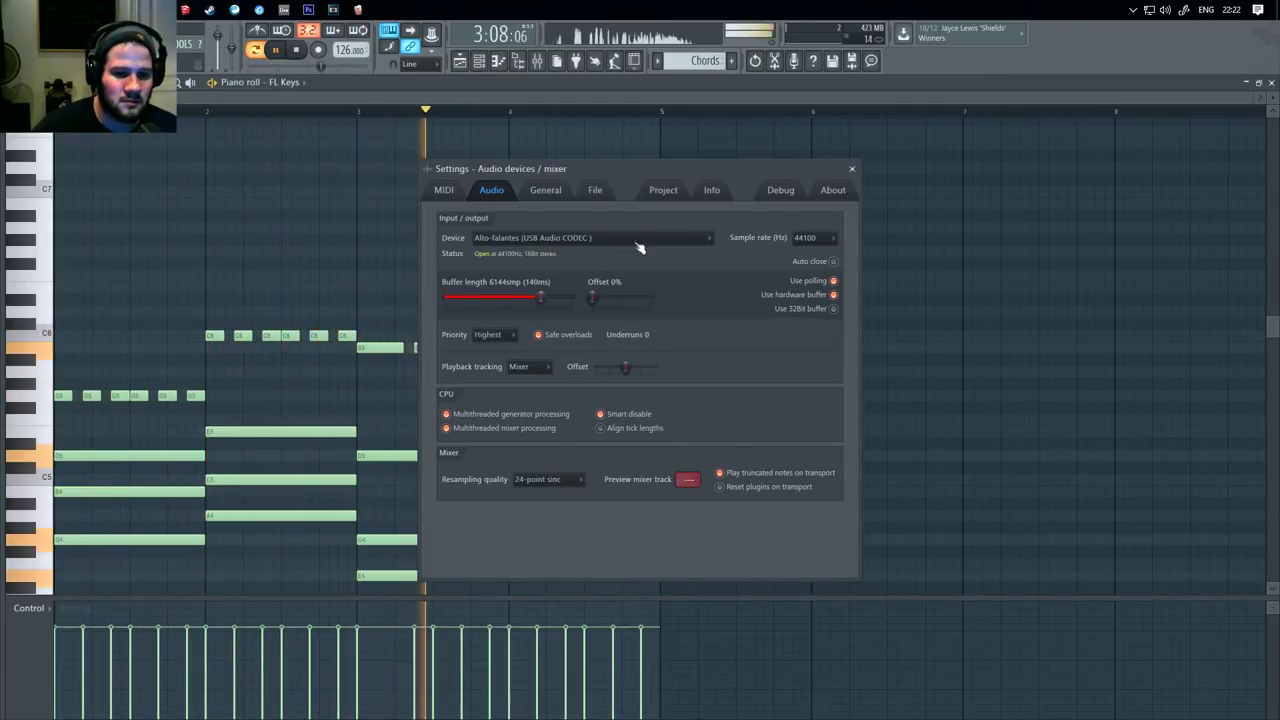
click(851, 171)
drag(850, 177, 863, 208)
right_click(861, 212)
click(851, 228)
right_click(852, 227)
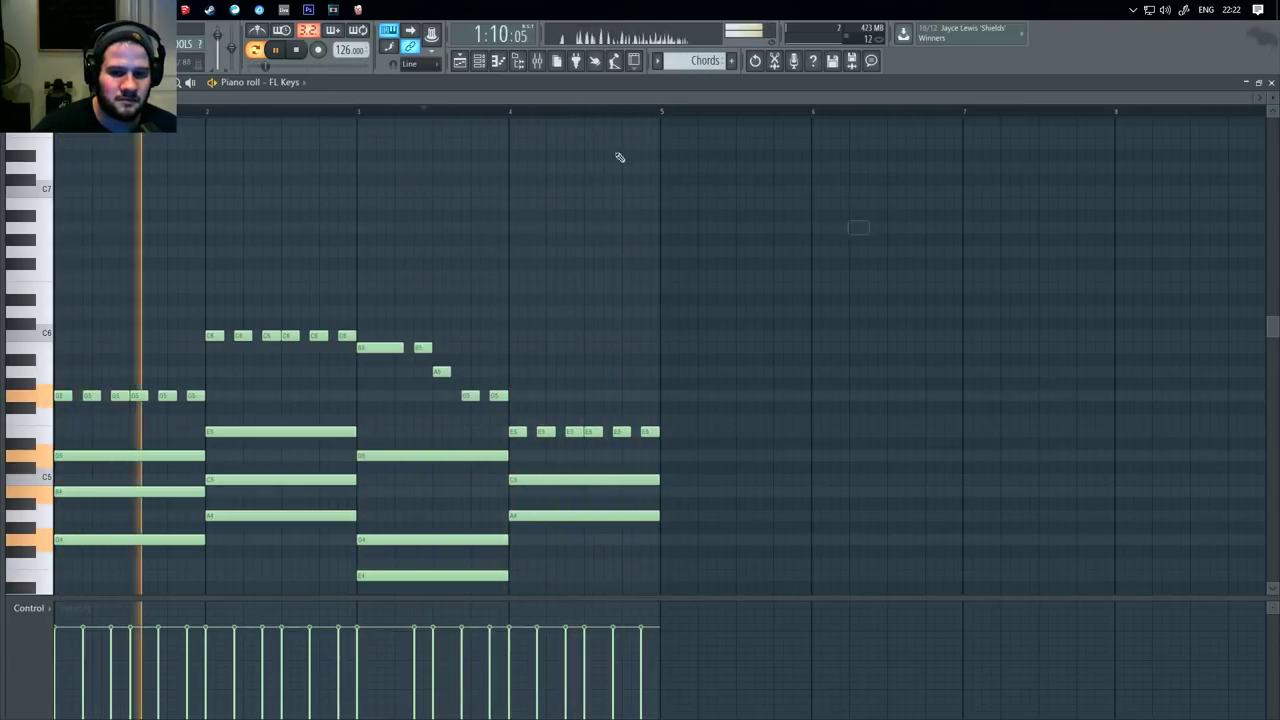
Step: Stop playback and set the audio device's buffer length to 4144 samples (94 ms)
key(space)
click(150, 44)
click(215, 84)
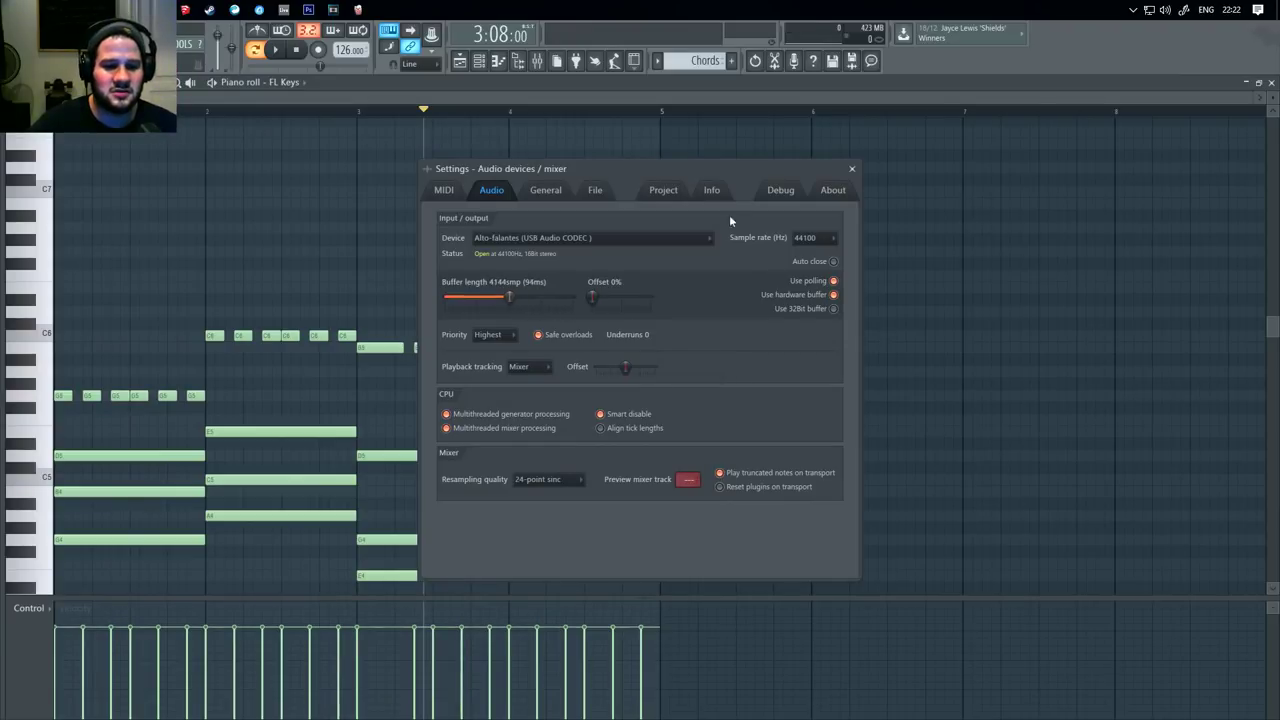
click(851, 170)
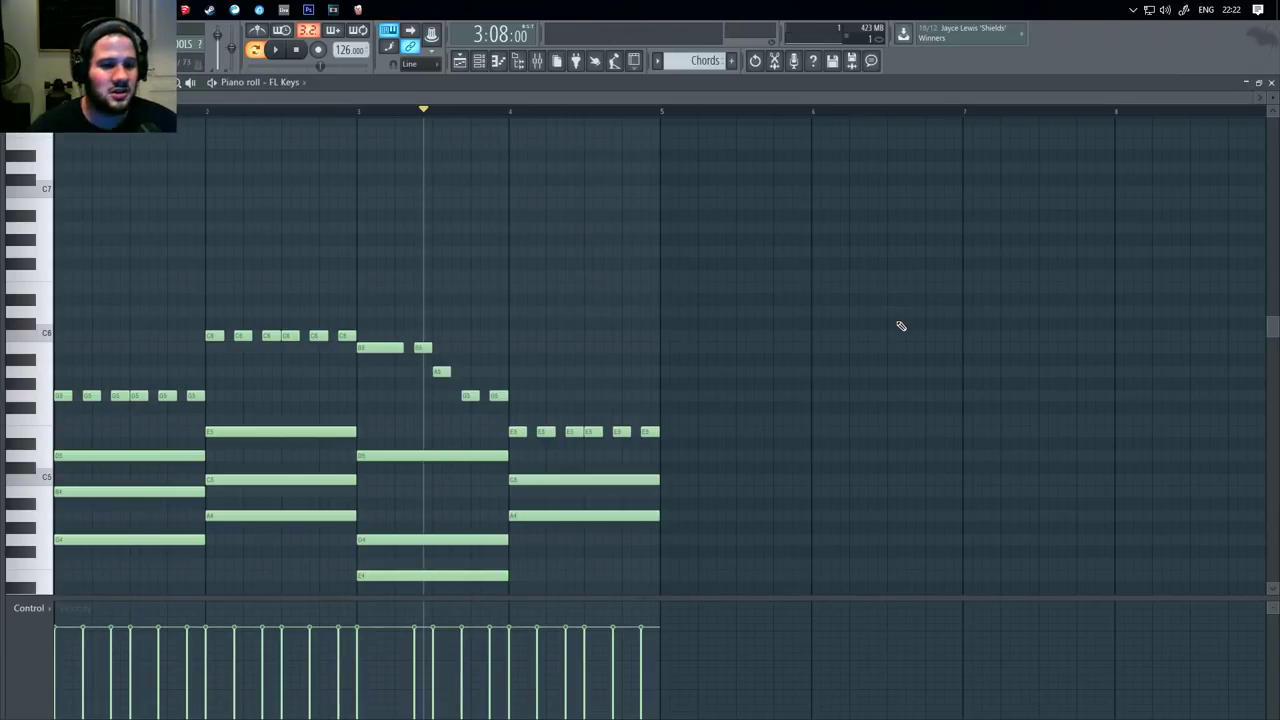
scroll(923, 266, down, 4)
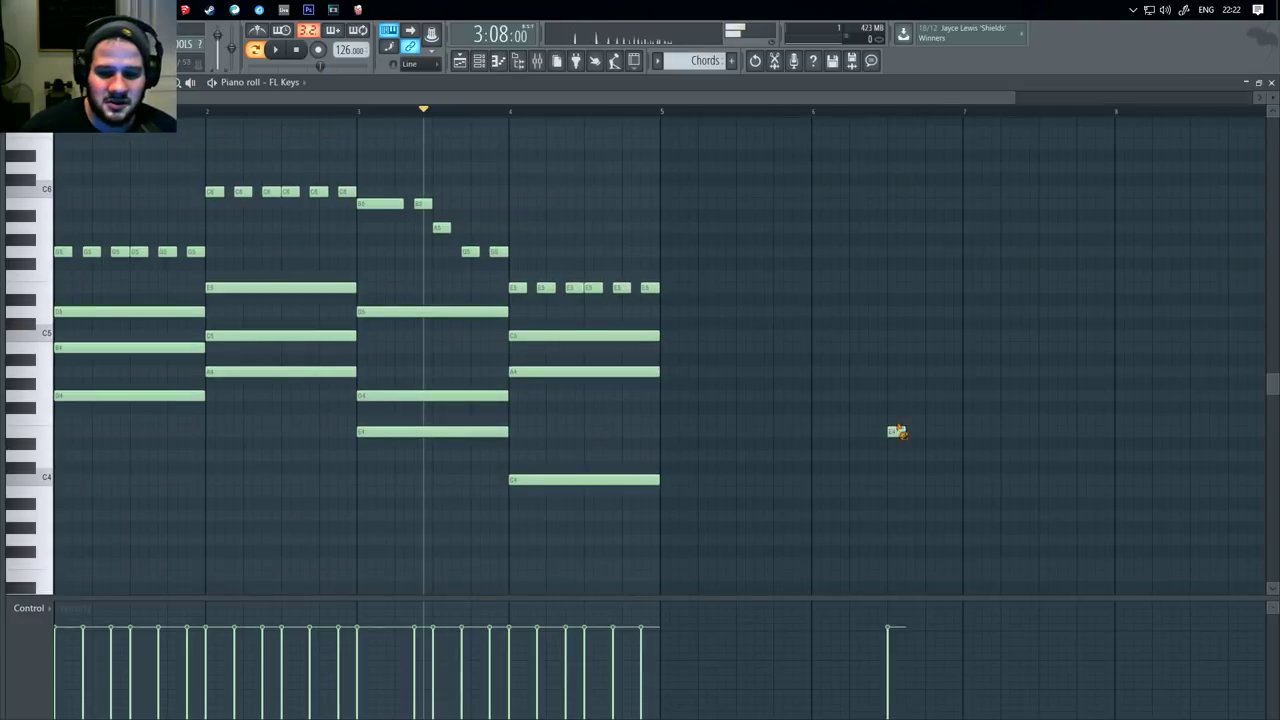
scroll(877, 383, up, 6)
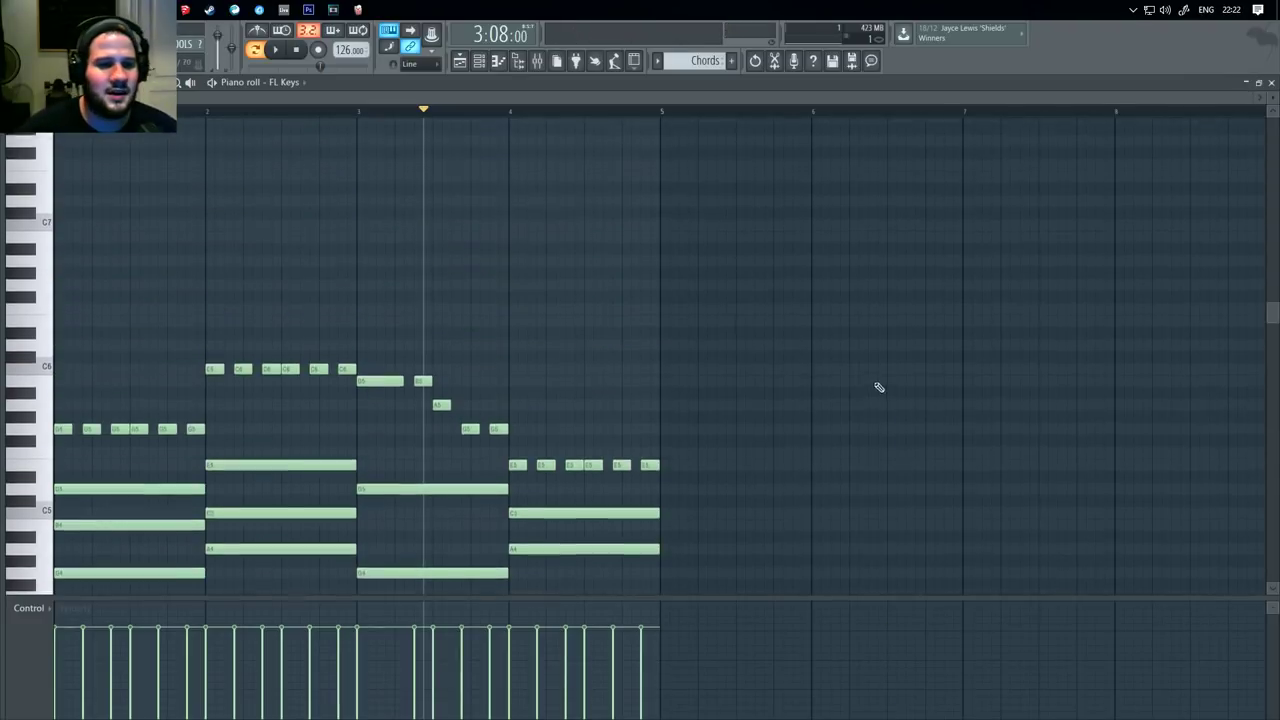
scroll(927, 349, down, 3)
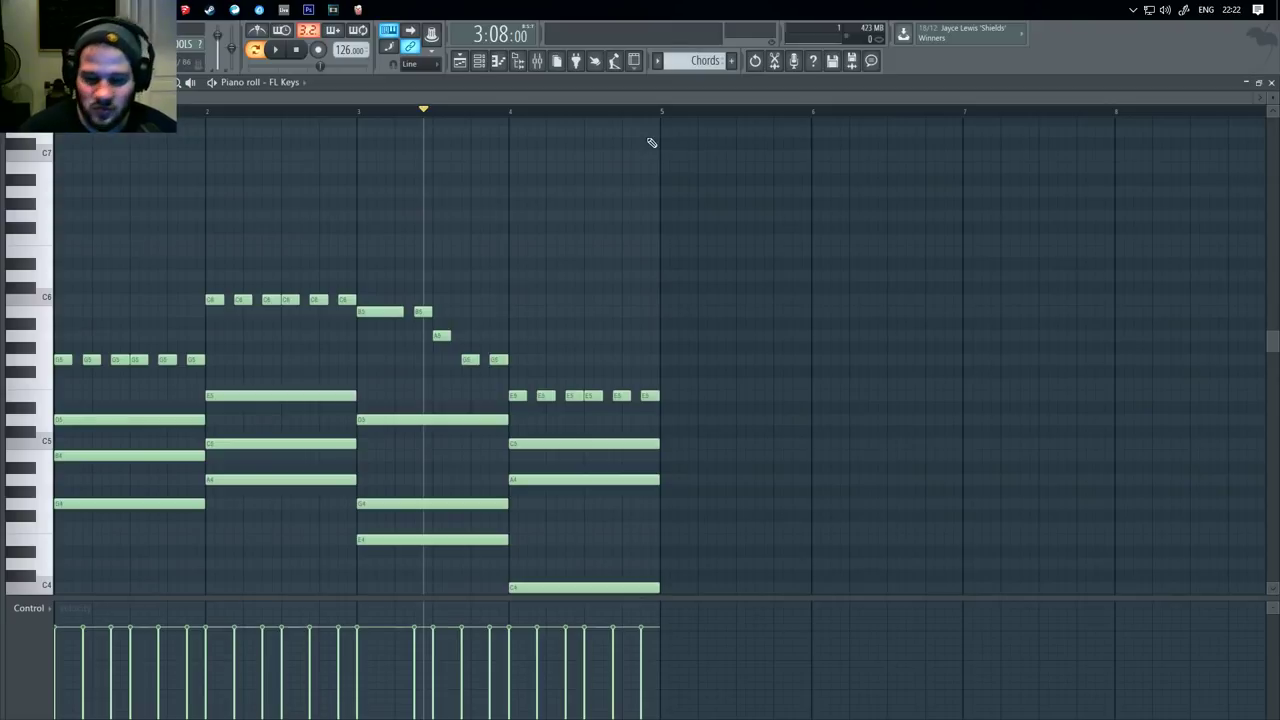
Step: Try a higher melody line over bars 1 and 2 with repeated A6 notes, three B6, two A6 and a G6, and play it
drag(1249, 104, 674, 122)
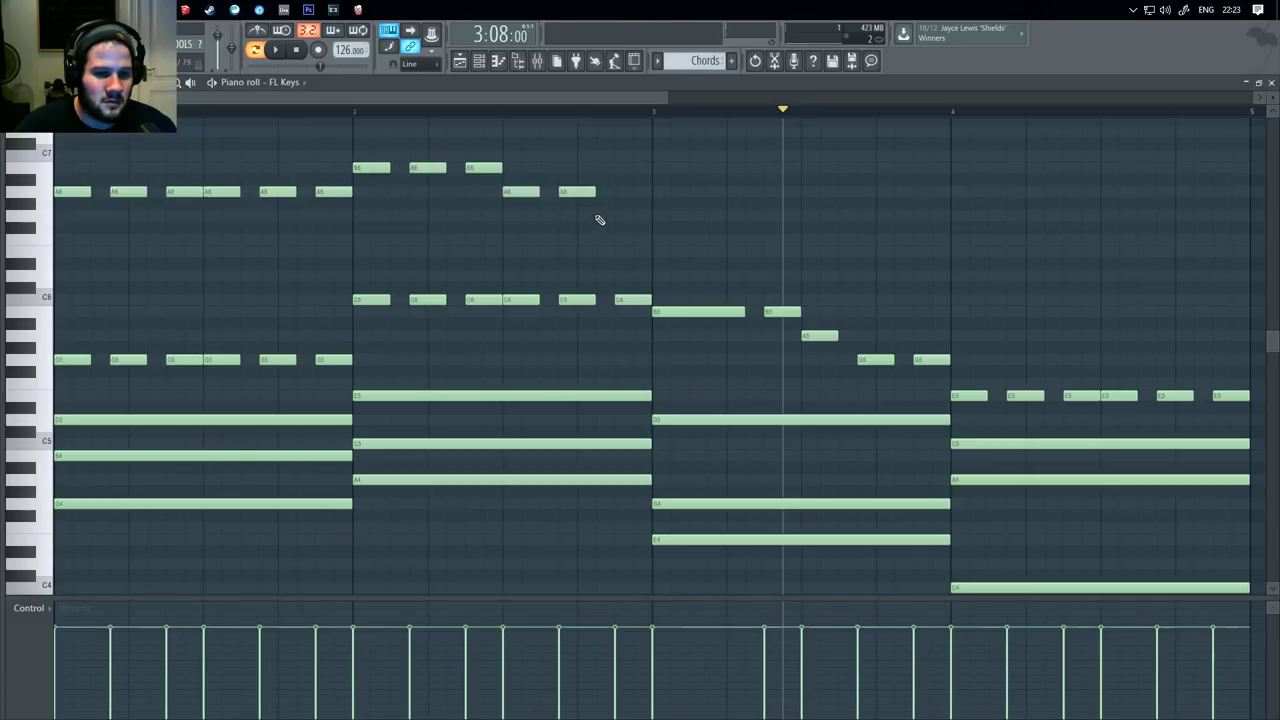
key(space)
key(space)
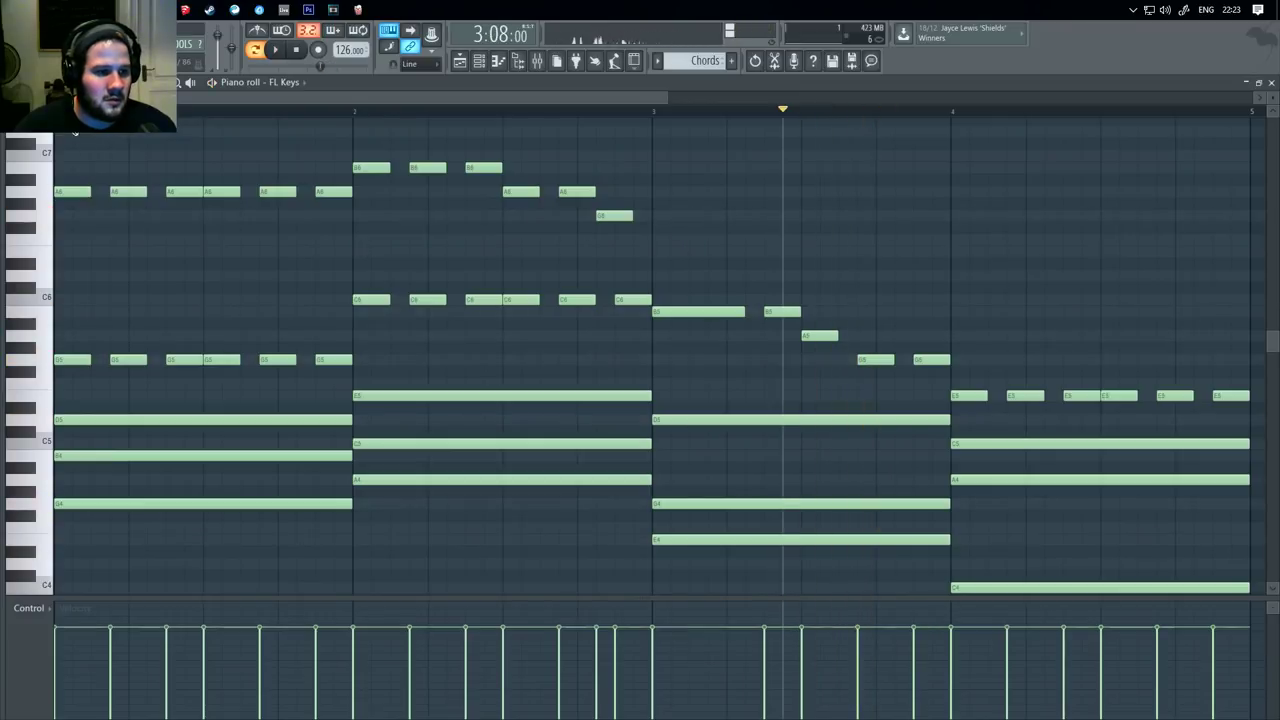
key(space)
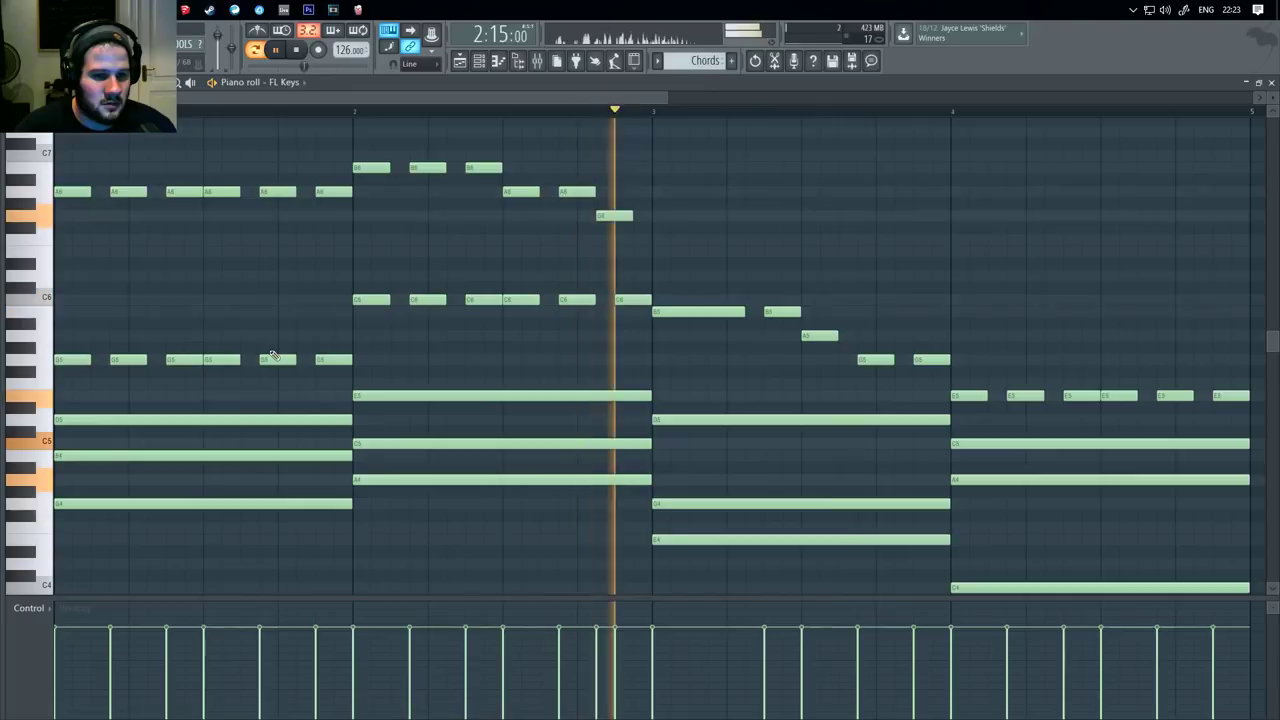
key(space)
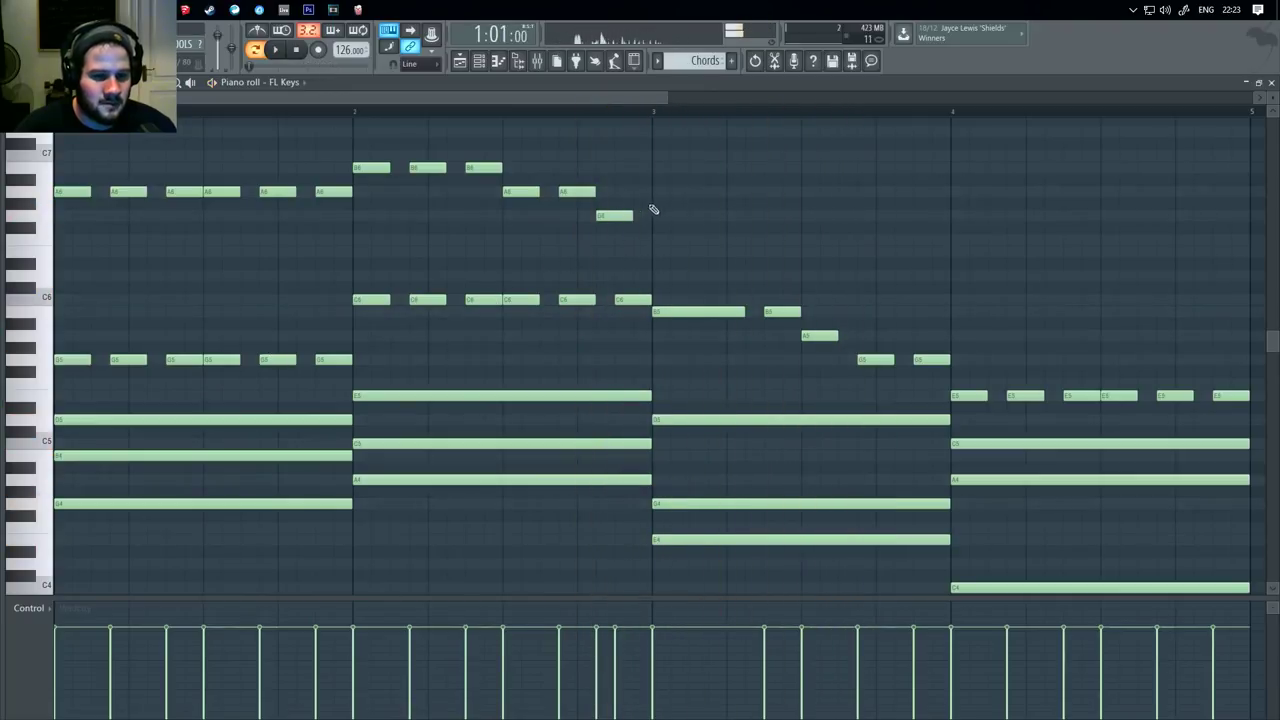
Step: Delete all the A6, B6 and G6 notes above bars 1 and 2
drag(670, 244, 5, 155)
key(Delete)
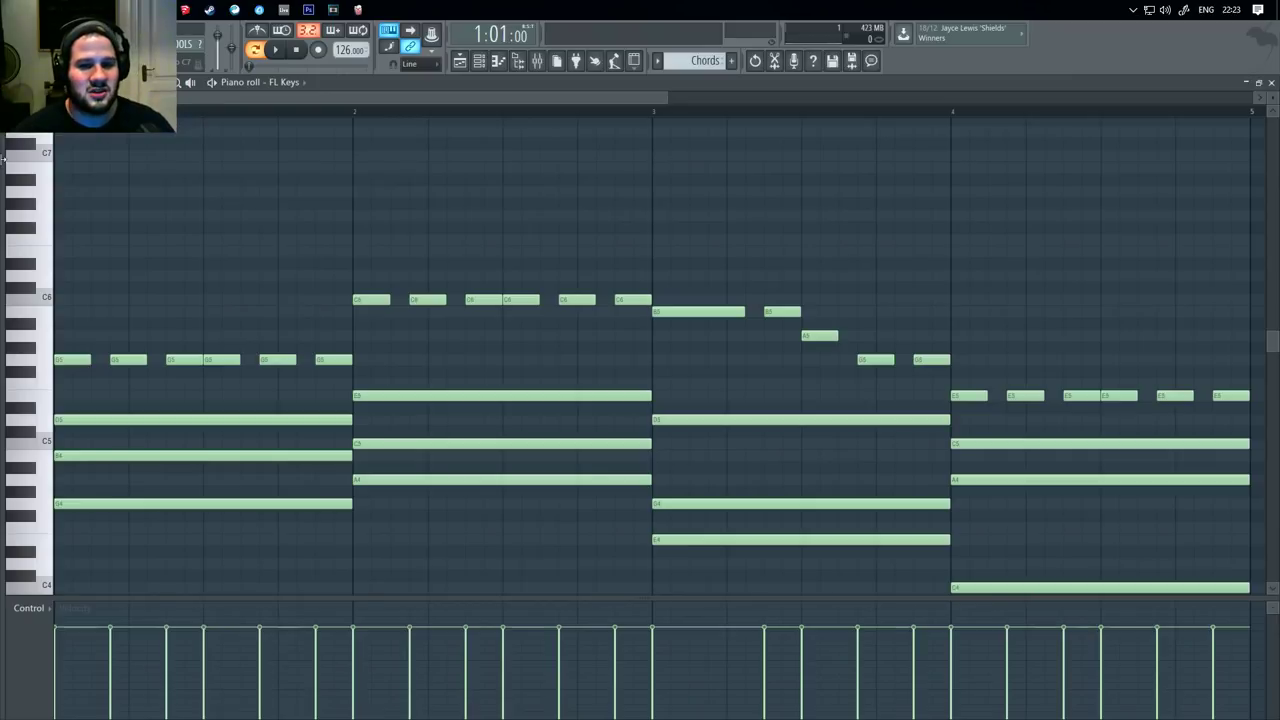
scroll(360, 194, down, 3)
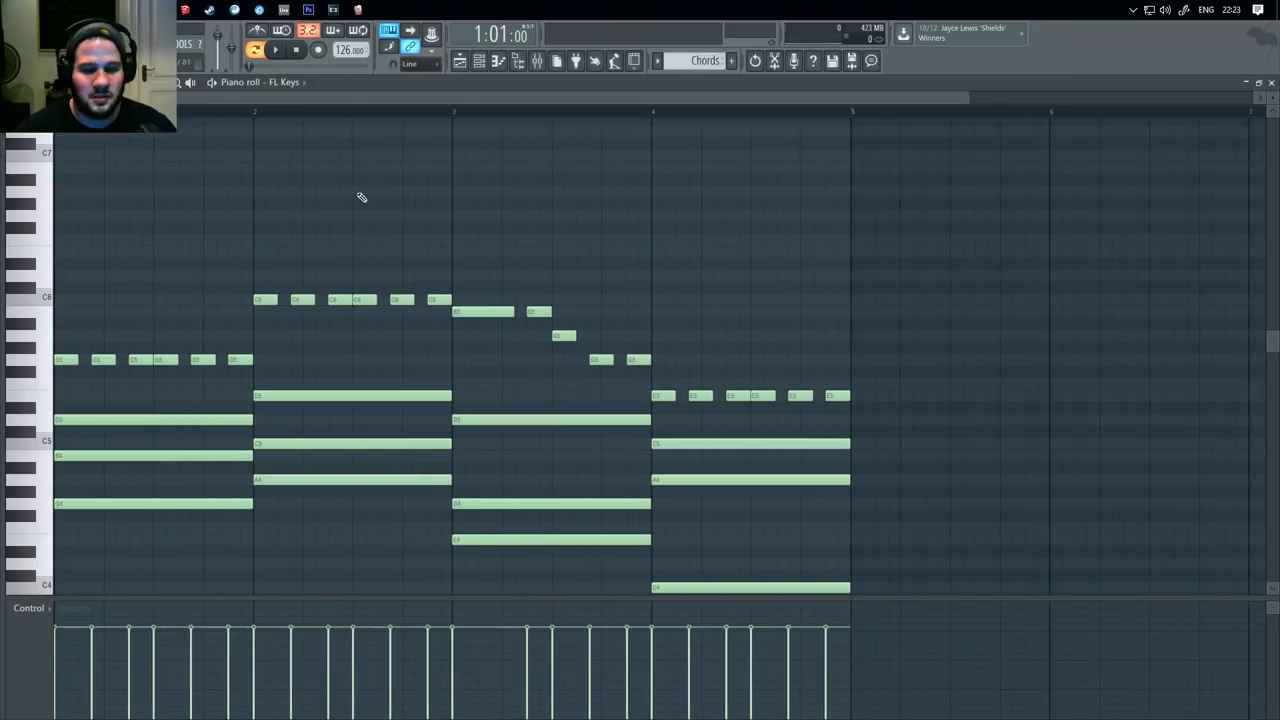